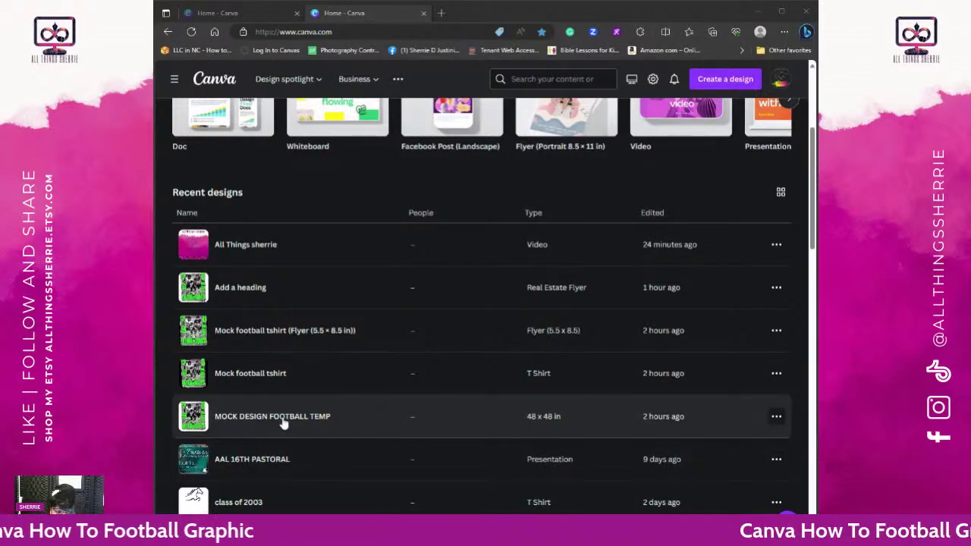
Step: Open the MOCK DESIGN FOOTBALL TEMP design and add a blank second page below the existing artwork
click(282, 424)
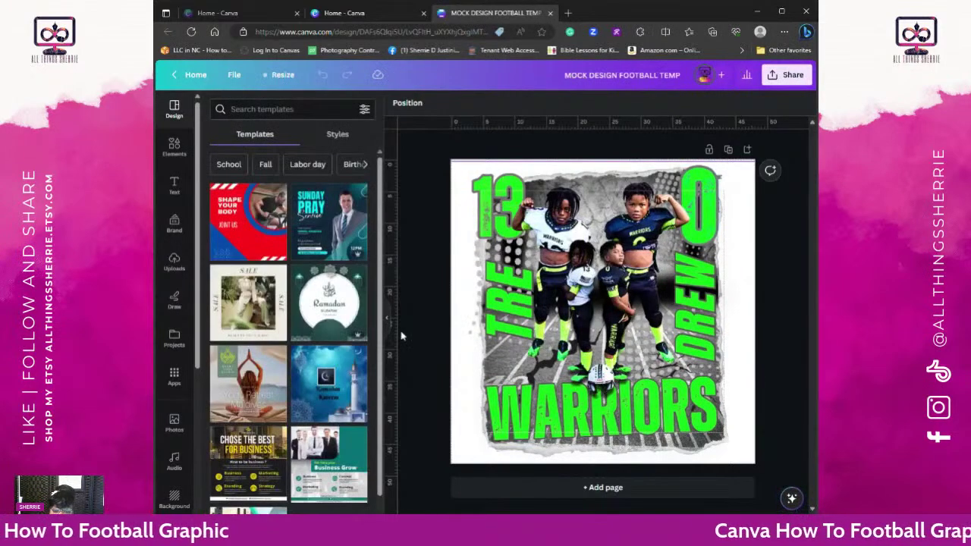
click(587, 489)
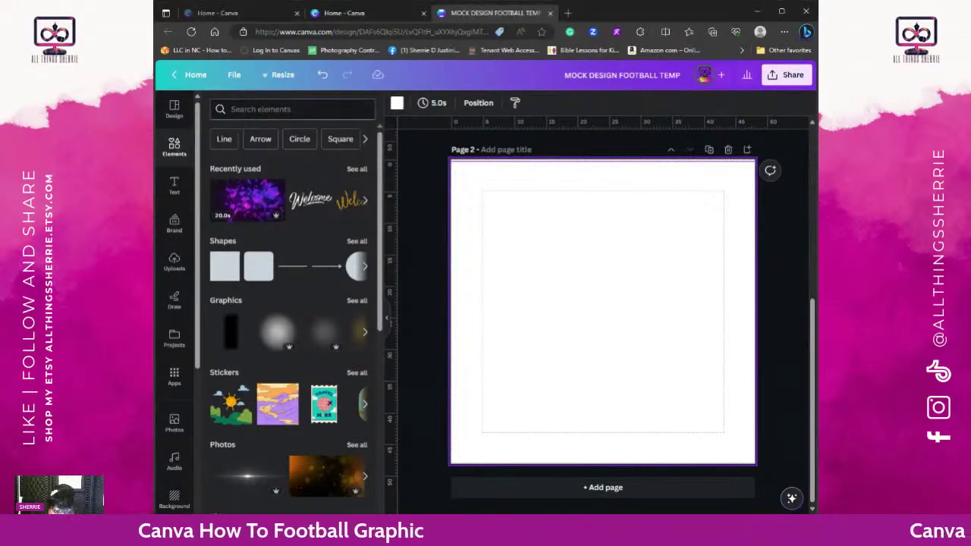
Step: Search the elements for "torn paper frame" and browse the full set of Frames results for a suitable torn-edge frame
click(260, 108)
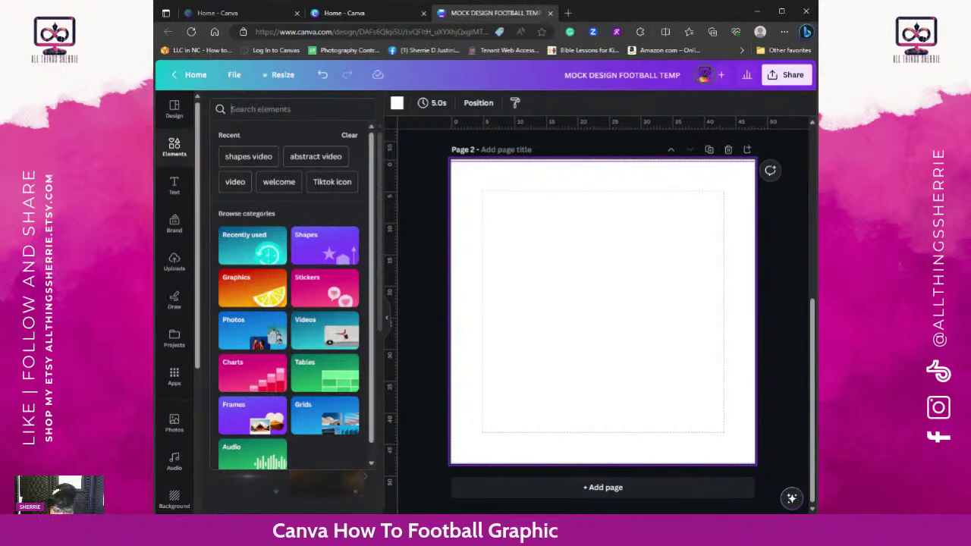
scroll(571, 182, up, 5)
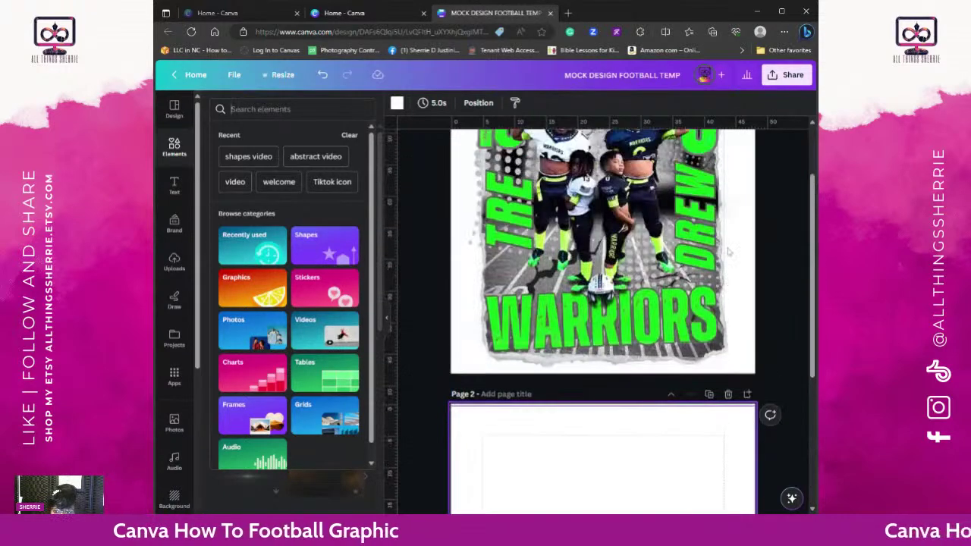
scroll(563, 321, down, 5)
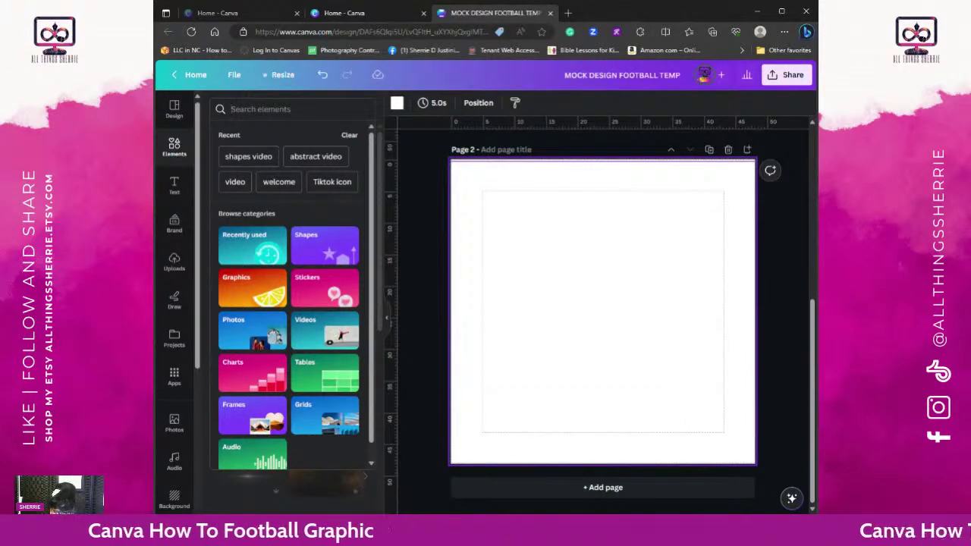
click(289, 108)
text(T)
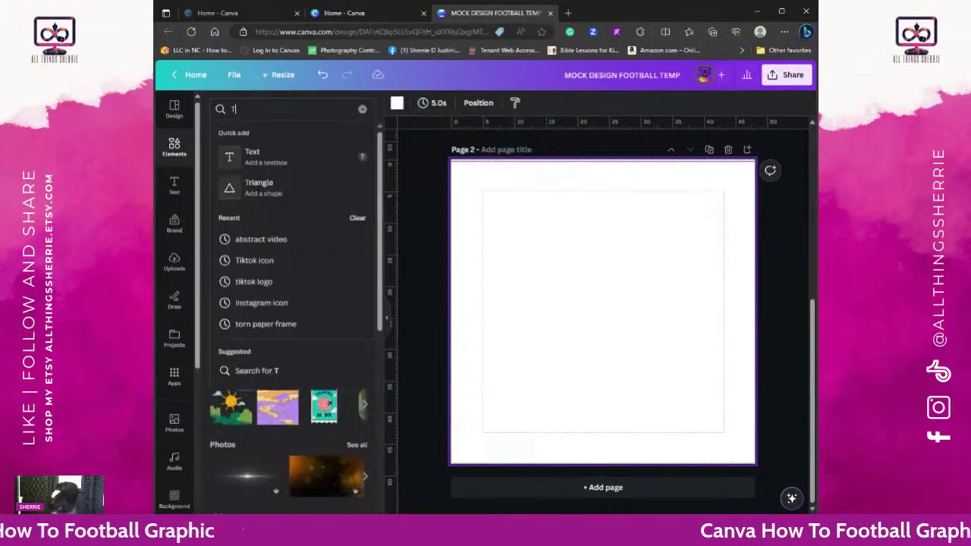
text(ORN)
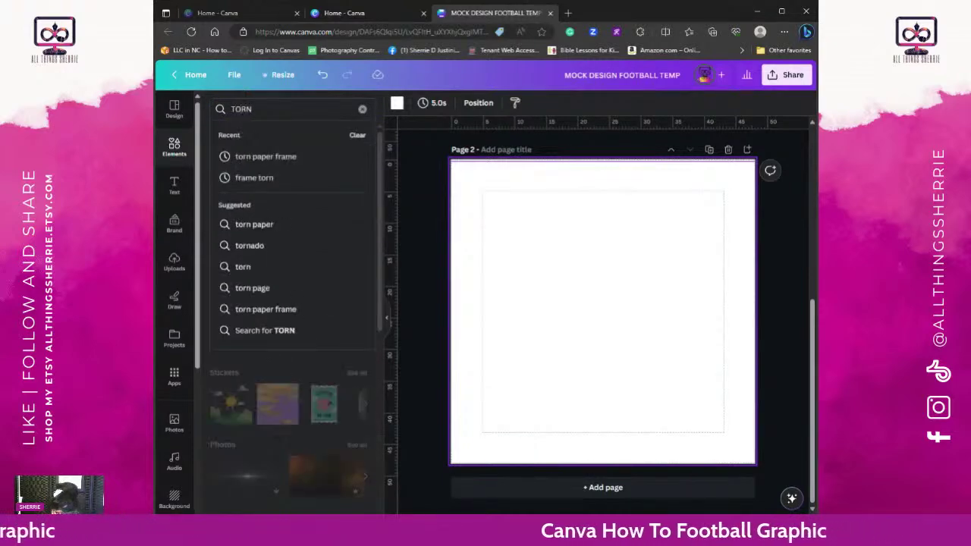
click(296, 156)
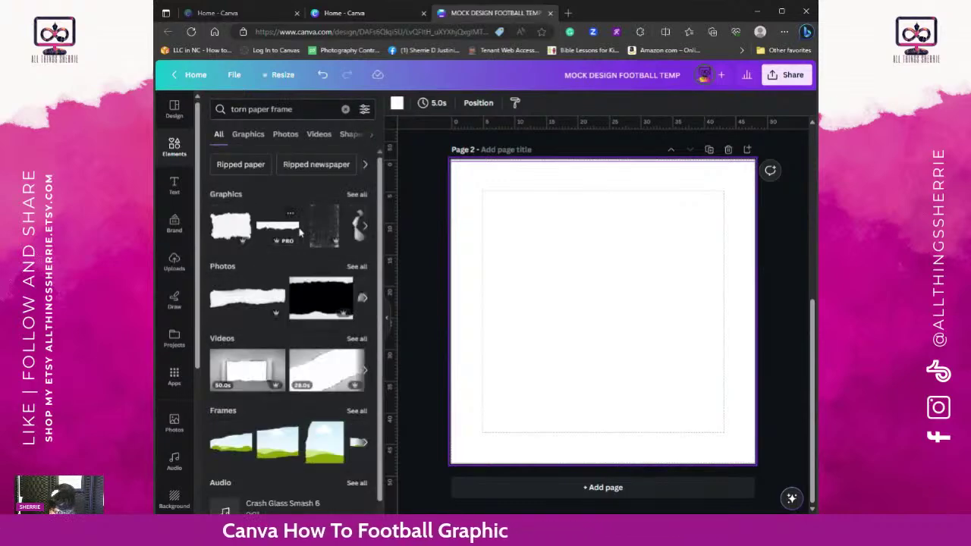
scroll(287, 247, down, 1)
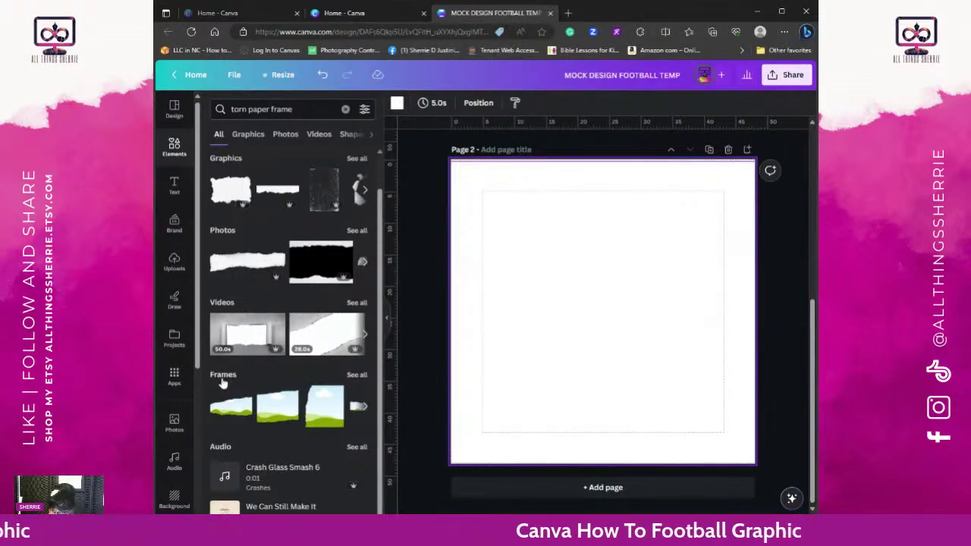
click(362, 378)
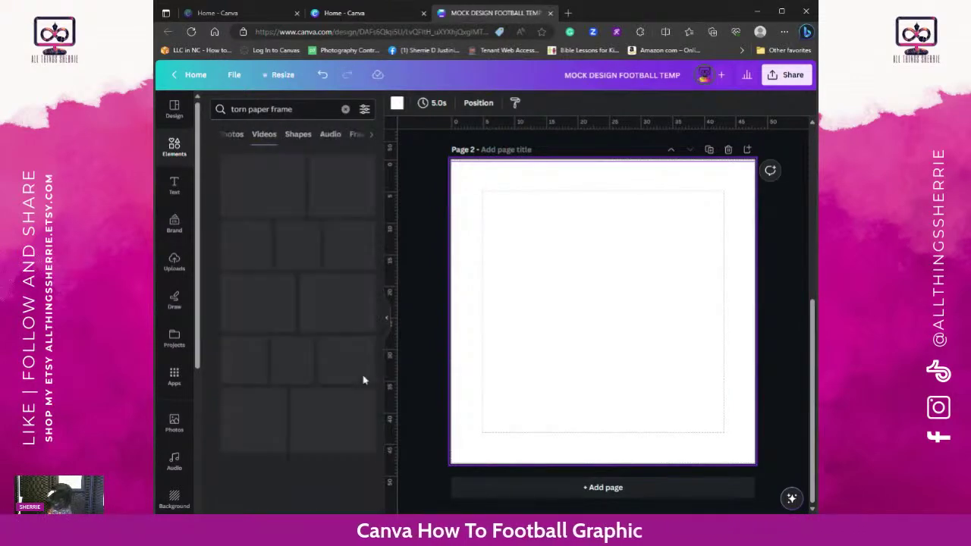
scroll(309, 370, down, 10)
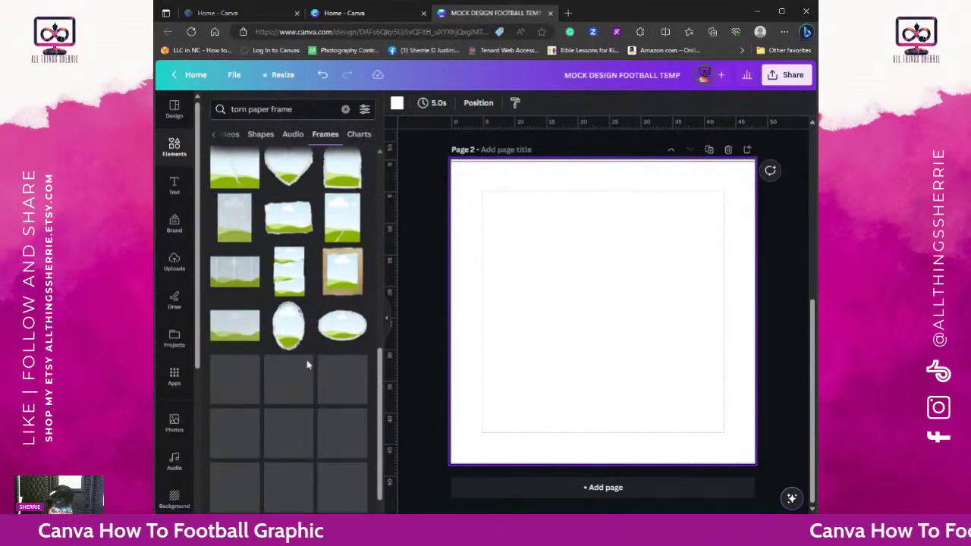
scroll(308, 365, down, 10)
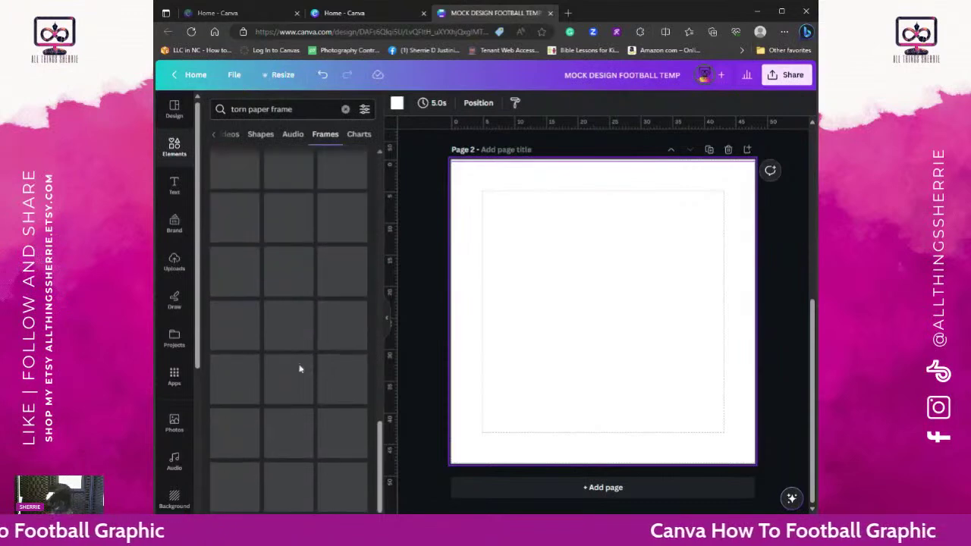
scroll(300, 369, down, 5)
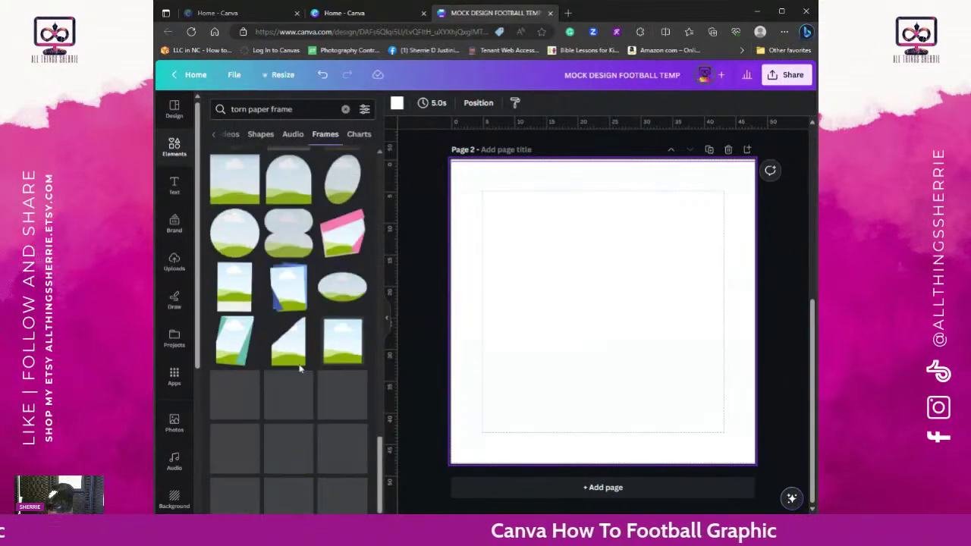
scroll(299, 370, down, 5)
scroll(300, 370, down, 5)
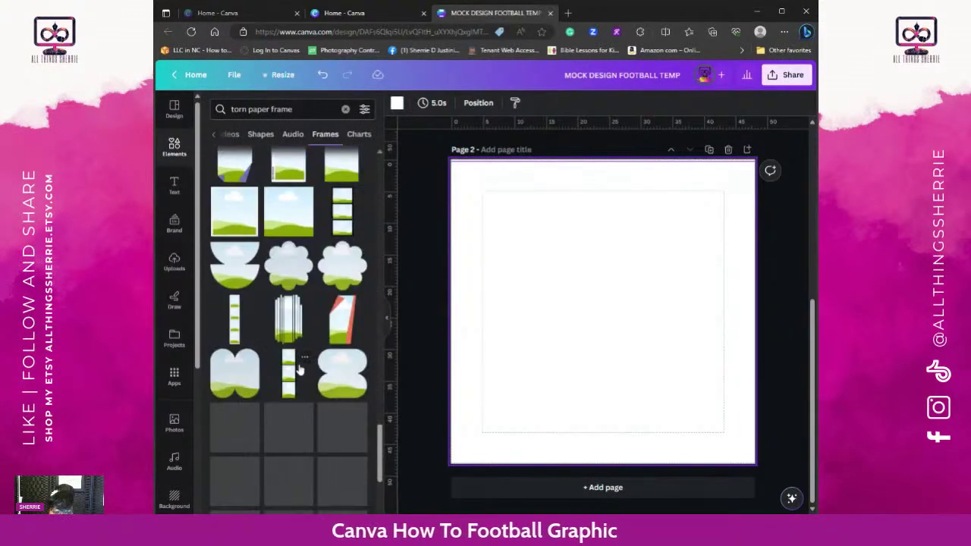
scroll(304, 368, down, 5)
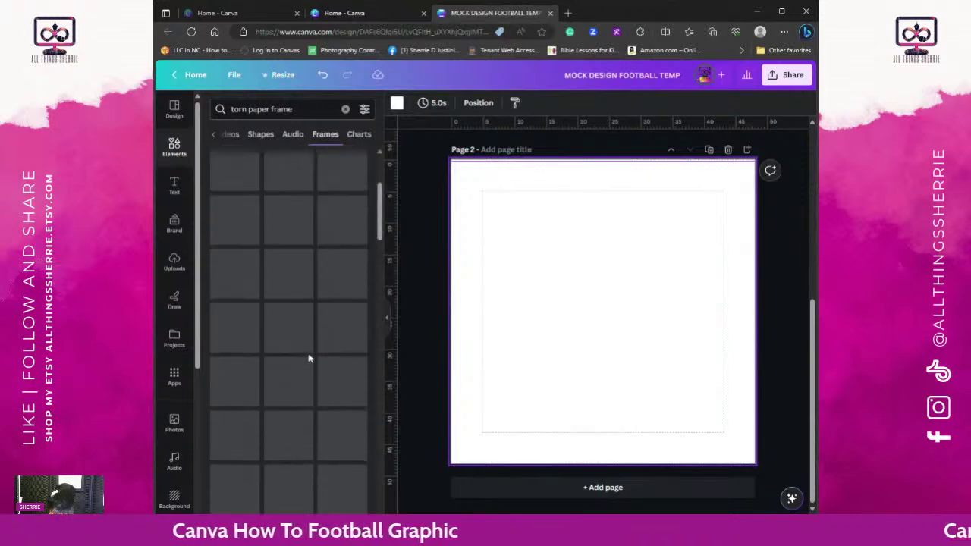
Step: Clear the search and add the landscape torn-paper frame from the recently used elements to page 2
click(345, 108)
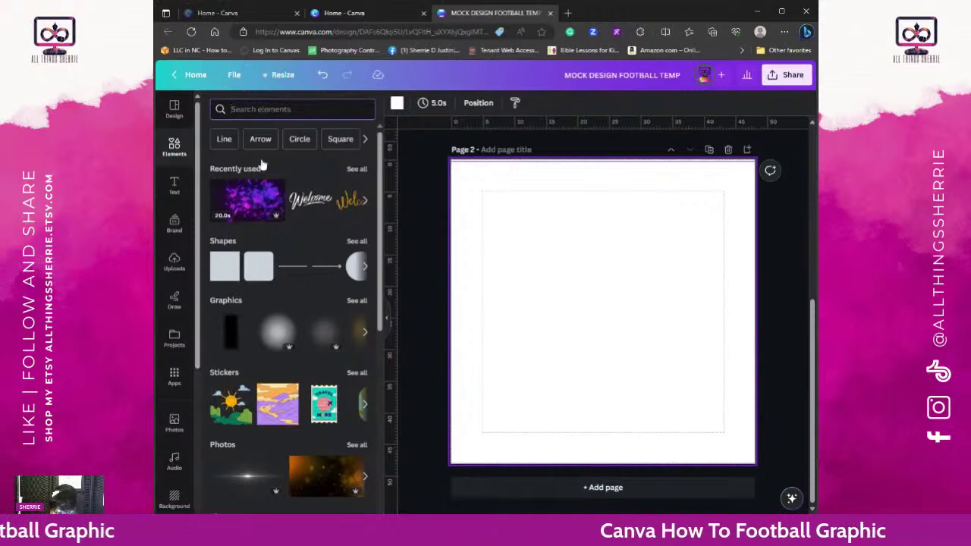
click(356, 170)
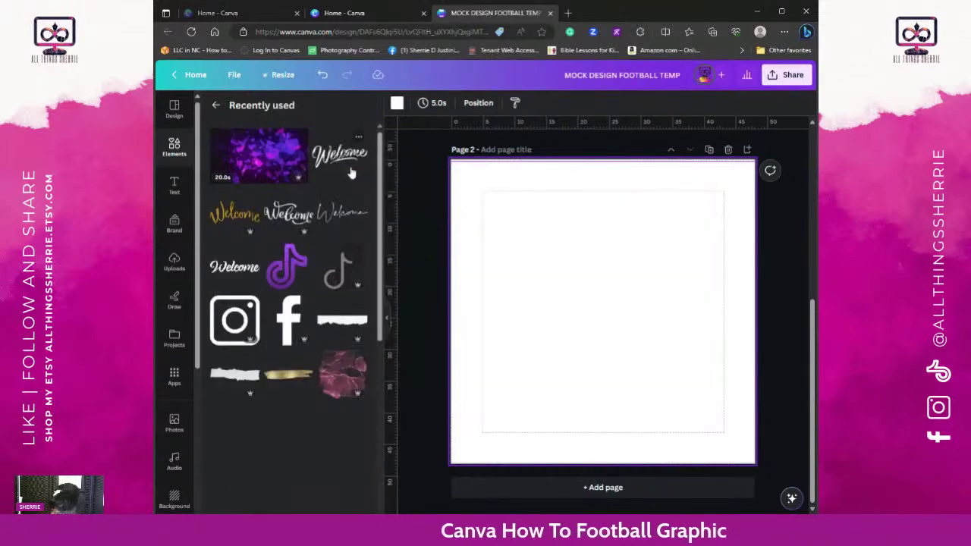
scroll(323, 275, down, 5)
scroll(322, 275, down, 3)
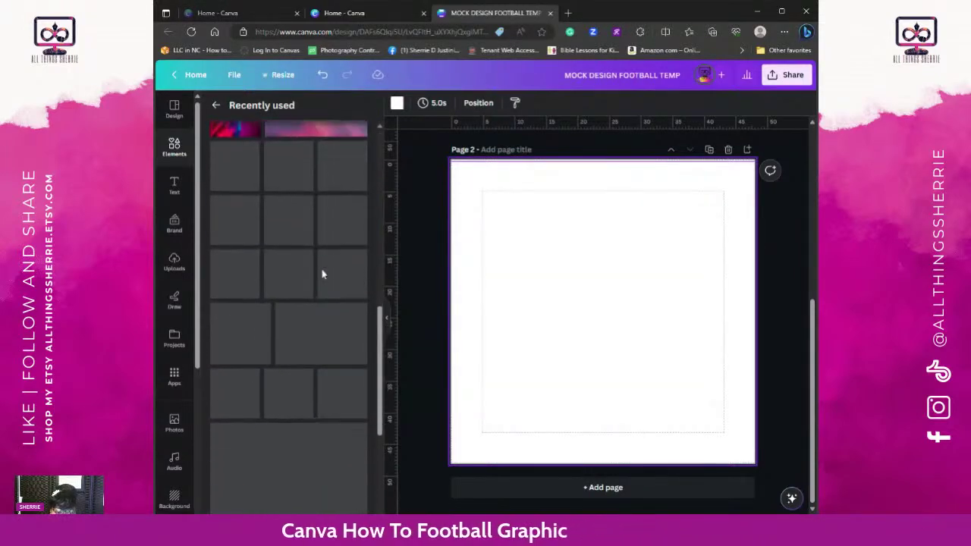
scroll(322, 275, down, 2)
scroll(322, 275, up, 5)
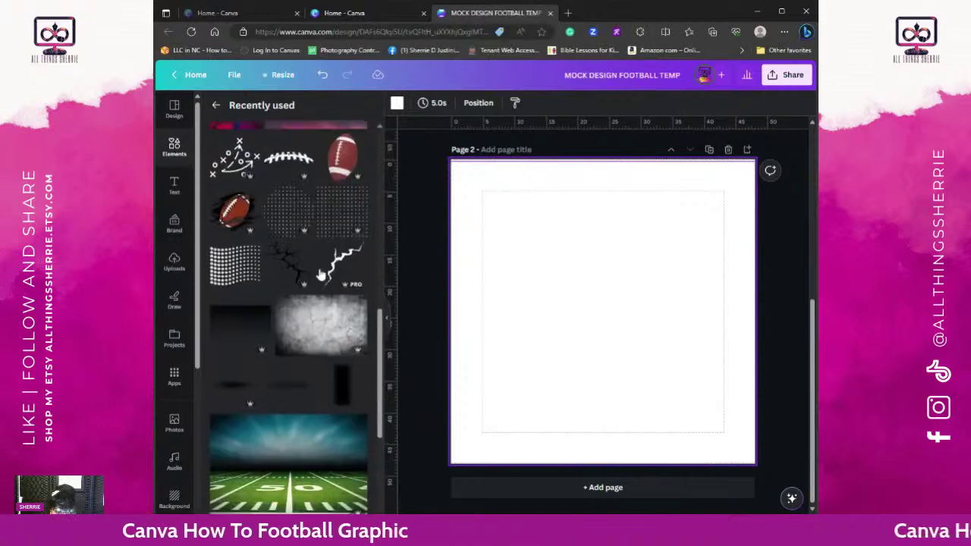
scroll(321, 275, down, 3)
scroll(321, 276, down, 5)
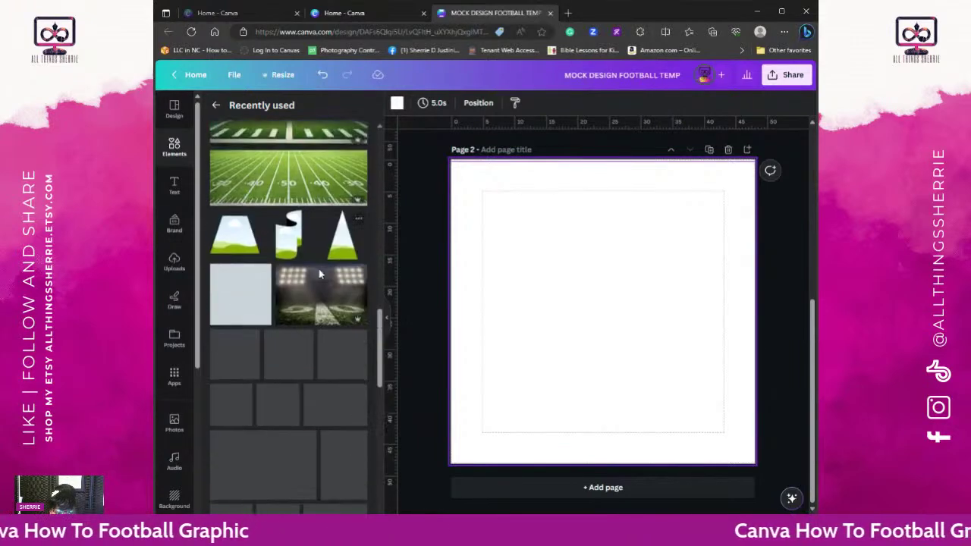
scroll(321, 276, down, 2)
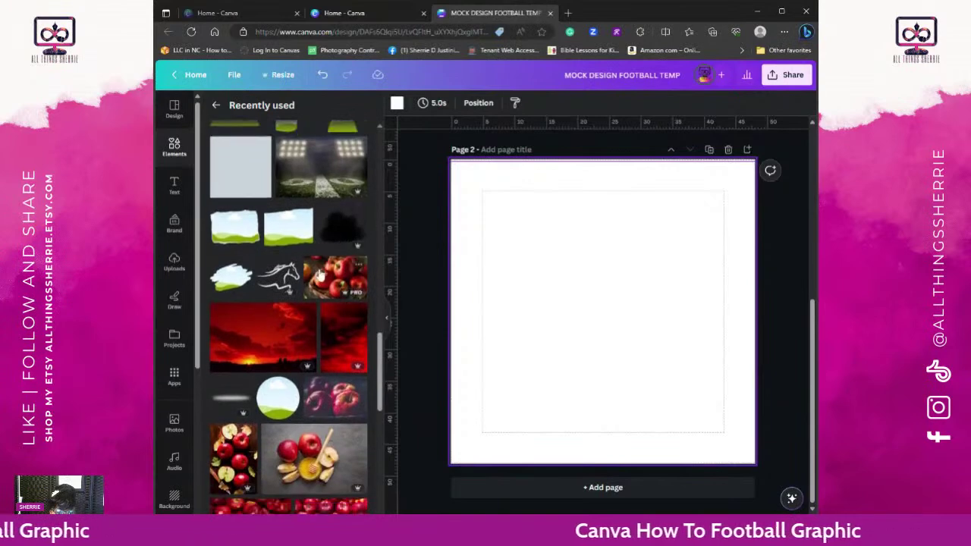
click(236, 229)
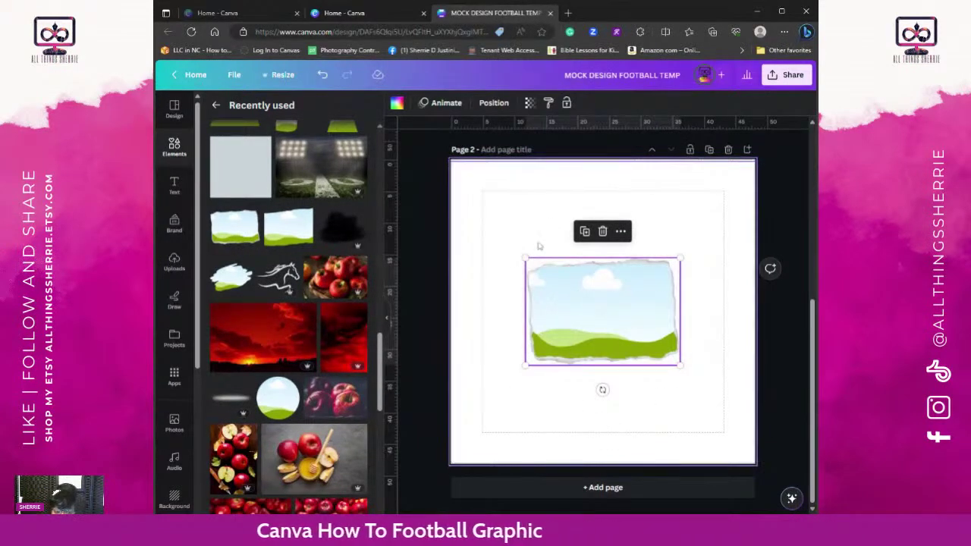
Step: Enlarge the torn-paper frame to about the width of page 2's margins and position it in the middle area of the page
scroll(539, 246, up, 5)
scroll(650, 220, down, 5)
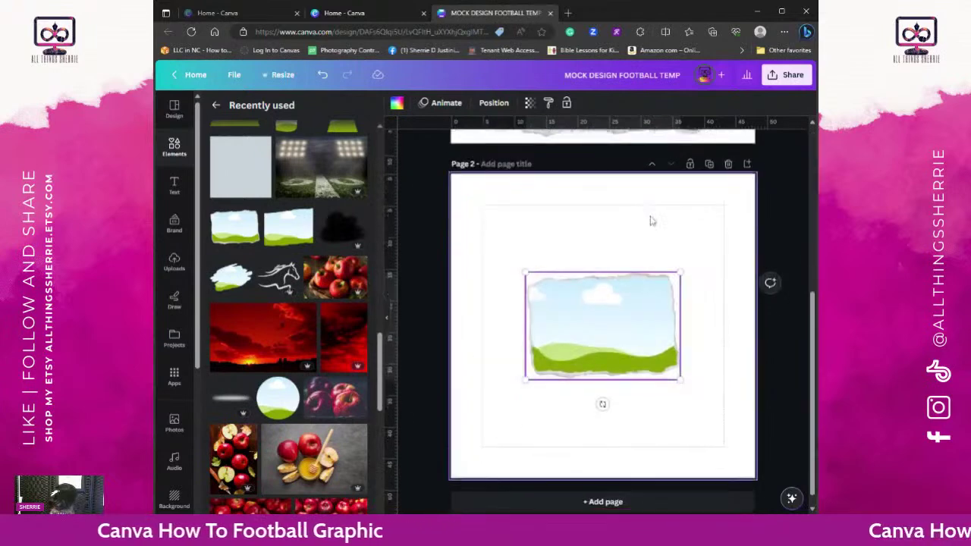
drag(615, 307, 596, 214)
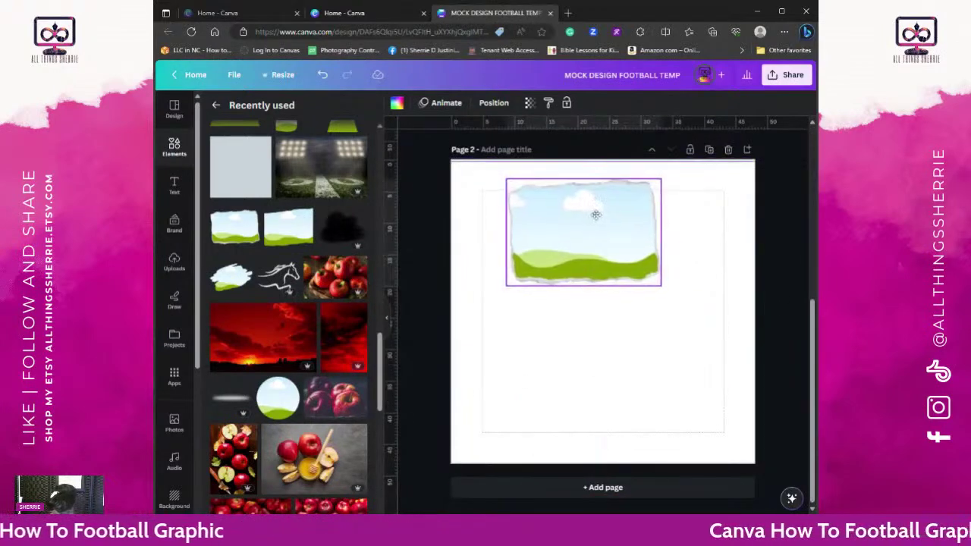
drag(661, 285, 726, 387)
drag(667, 301, 643, 330)
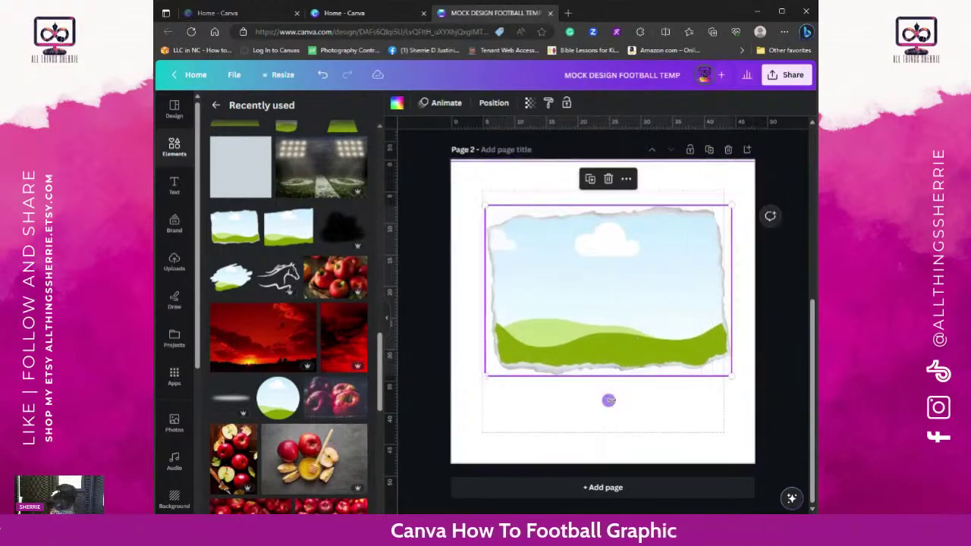
Step: Rotate the torn-paper frame a quarter turn counterclockwise to portrait, enlarge it to nearly the full page height and center it
drag(609, 400, 666, 291)
drag(693, 414, 724, 451)
drag(659, 365, 638, 365)
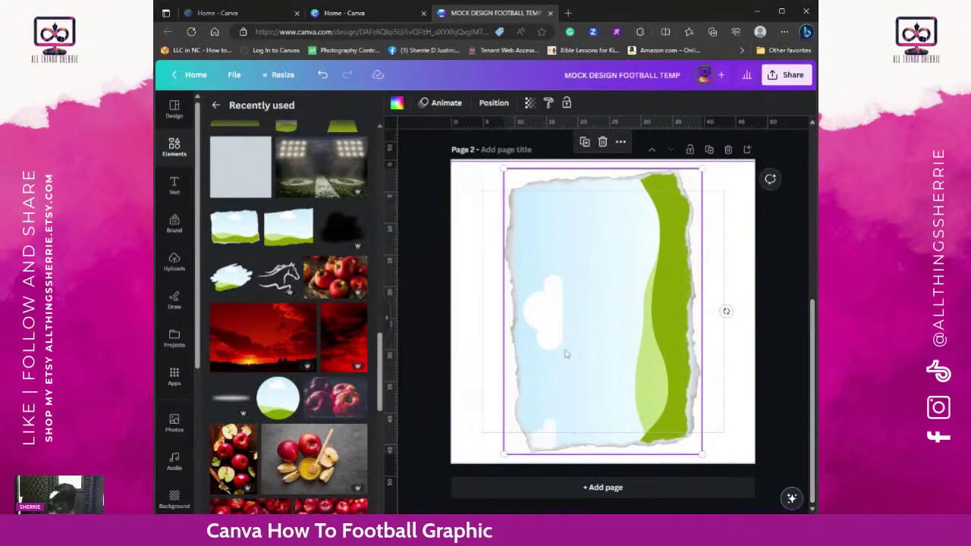
Step: Search the photo library for "rock background" and browse the results for a suitable rock texture
scroll(329, 288, up, 10)
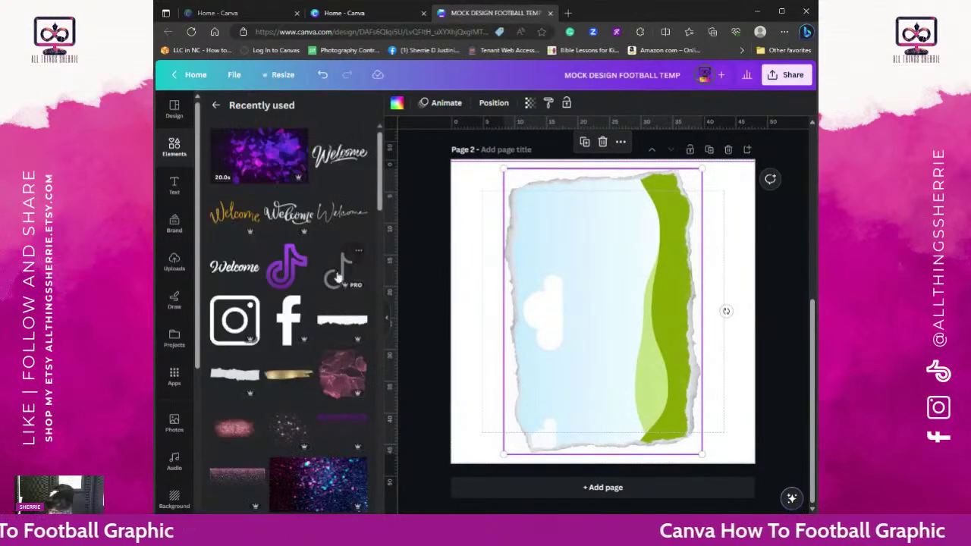
click(216, 105)
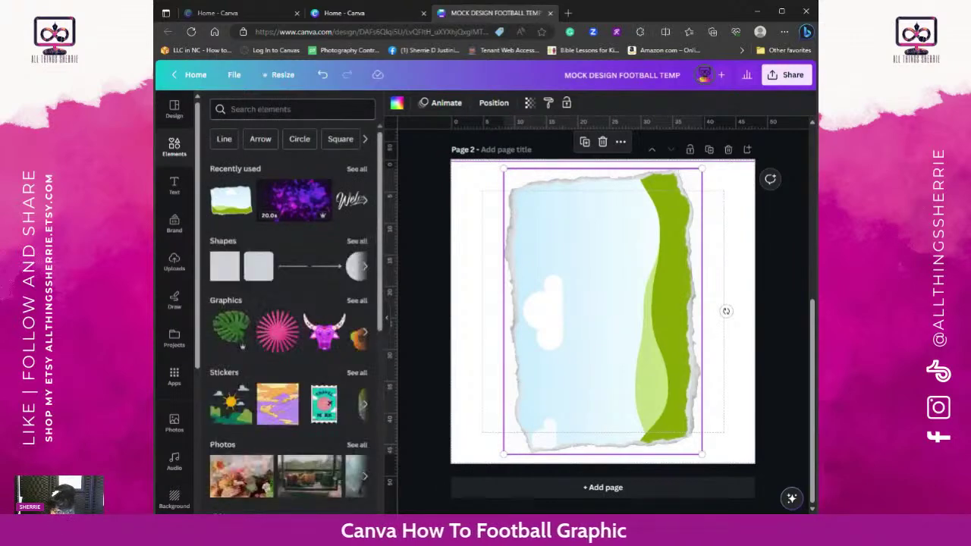
click(228, 109)
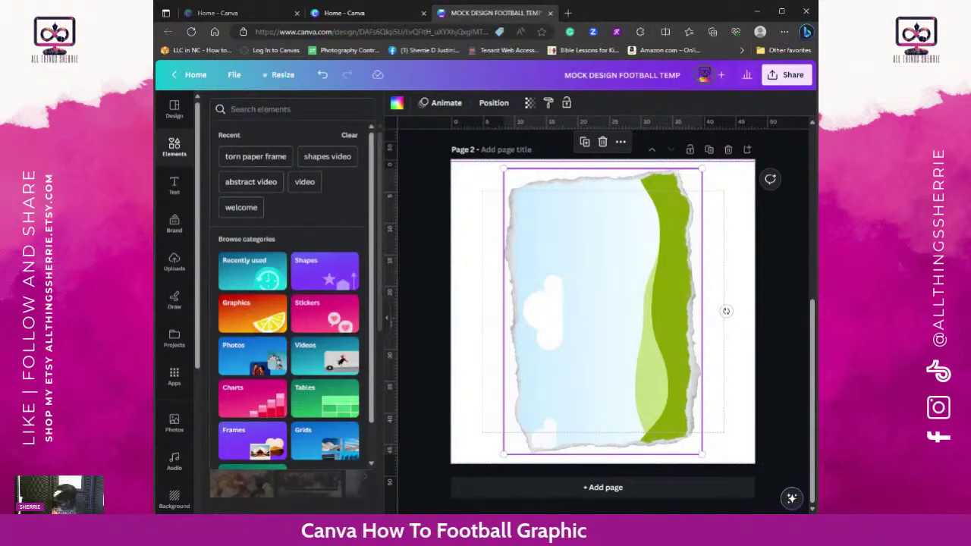
click(174, 423)
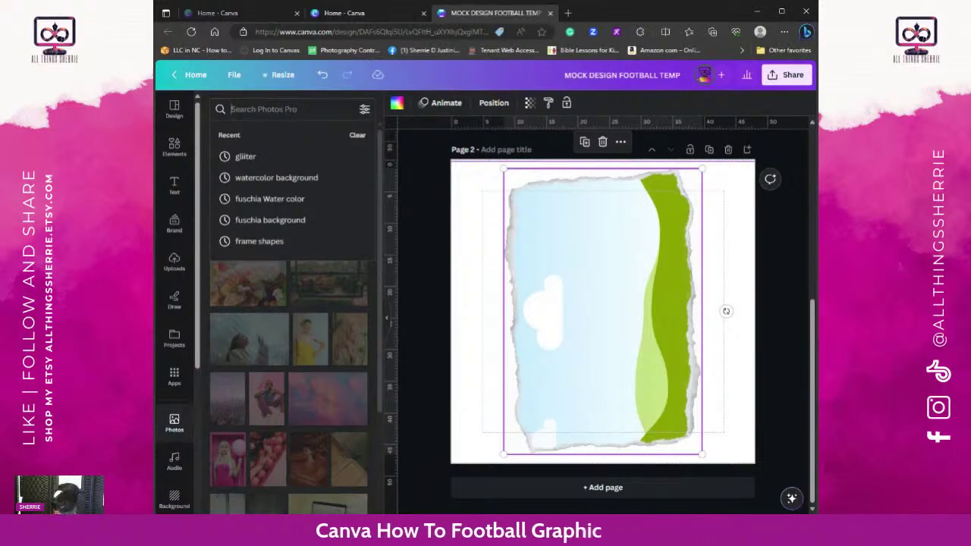
text(ROCK)
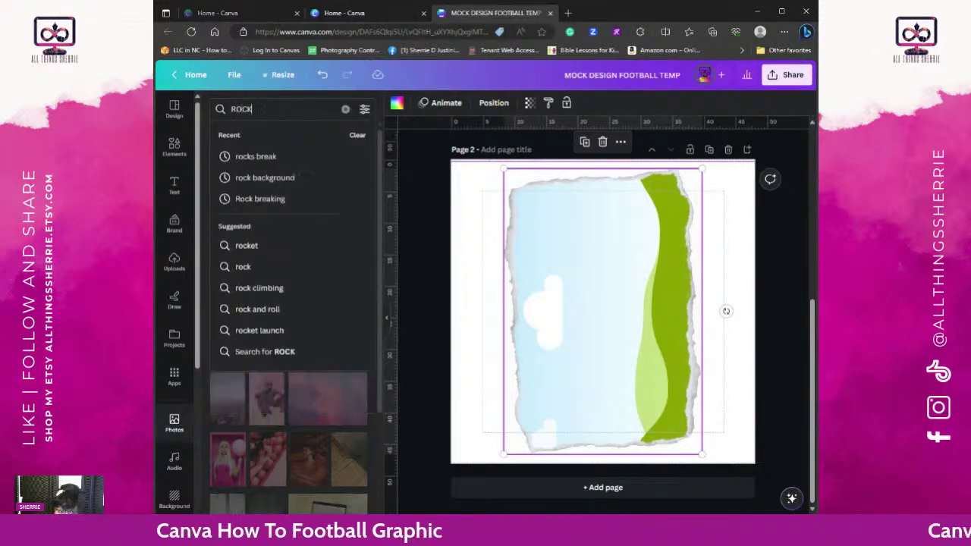
click(294, 181)
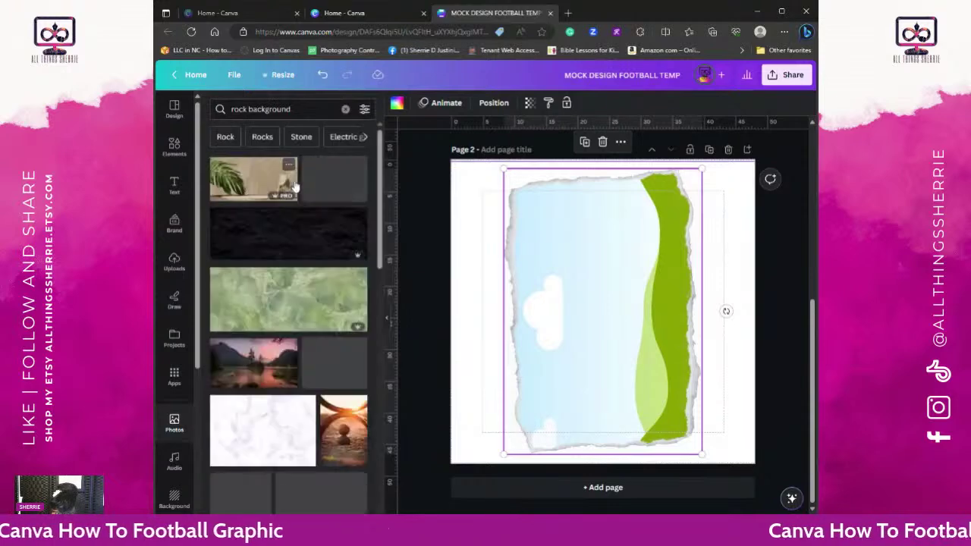
scroll(294, 190, down, 5)
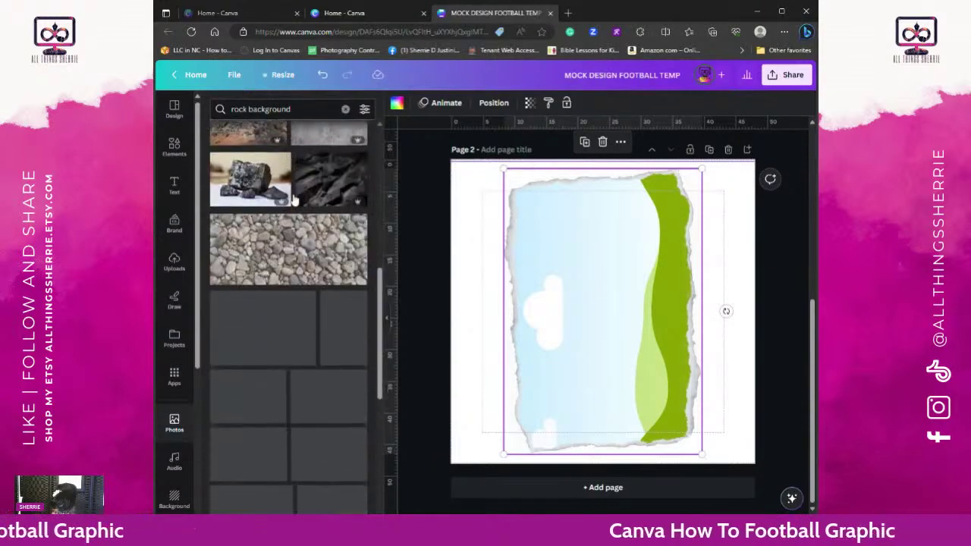
Step: Refine the photo search to "rock BREAKING background" and look through the results for a cracked rock texture
click(274, 109)
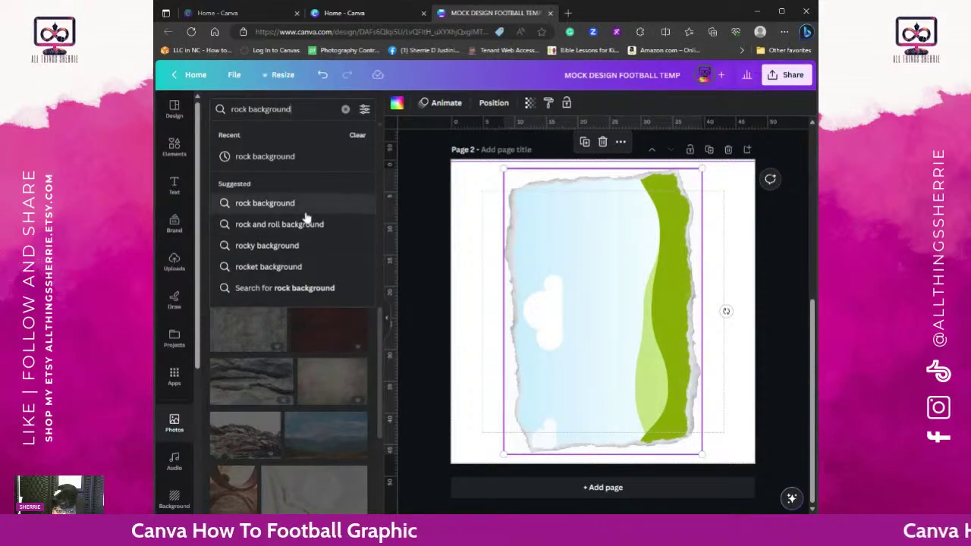
key(Escape)
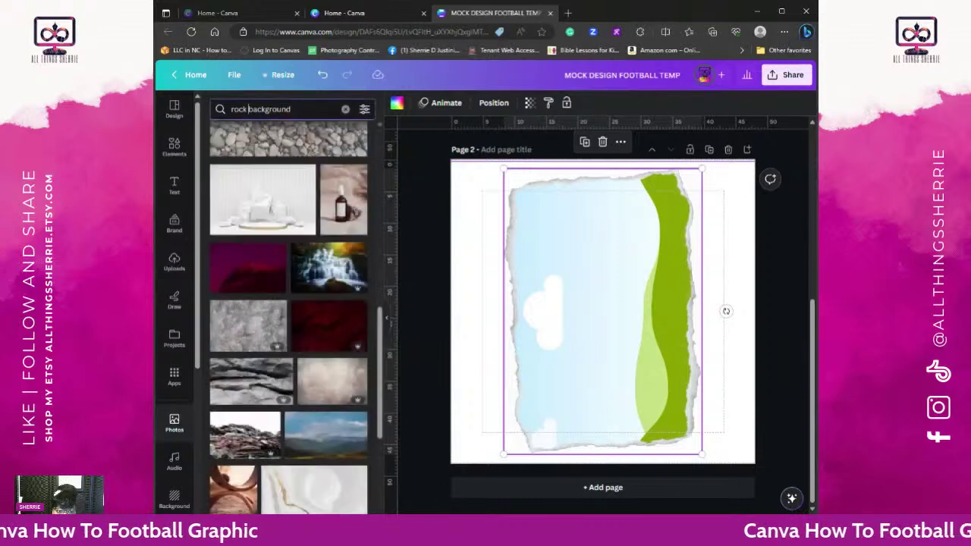
click(248, 108)
text(BREAKIN)
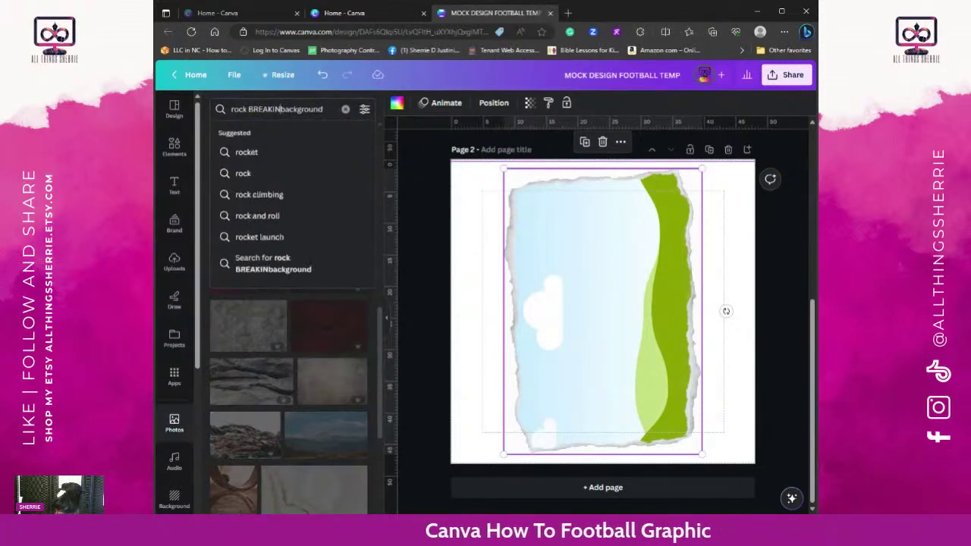
text(G)
key(Return)
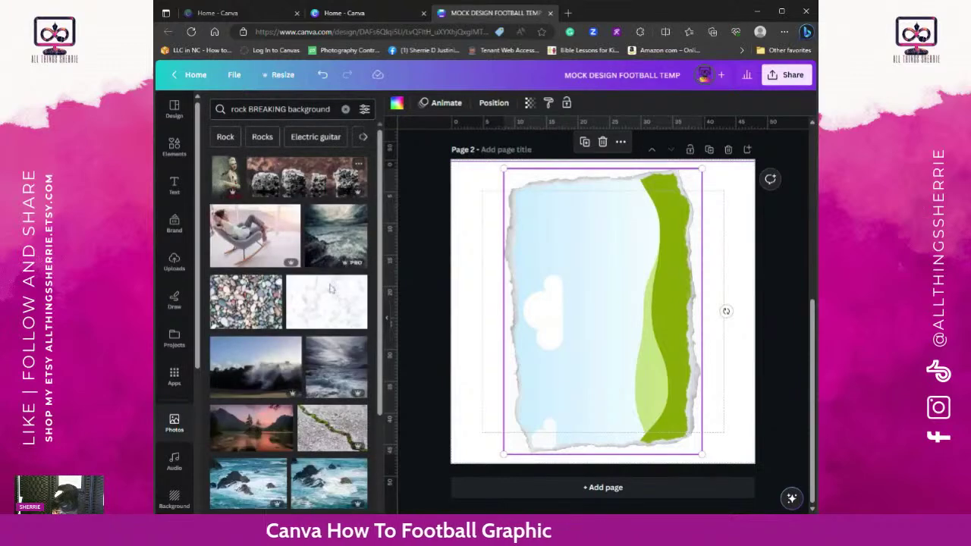
scroll(330, 288, down, 5)
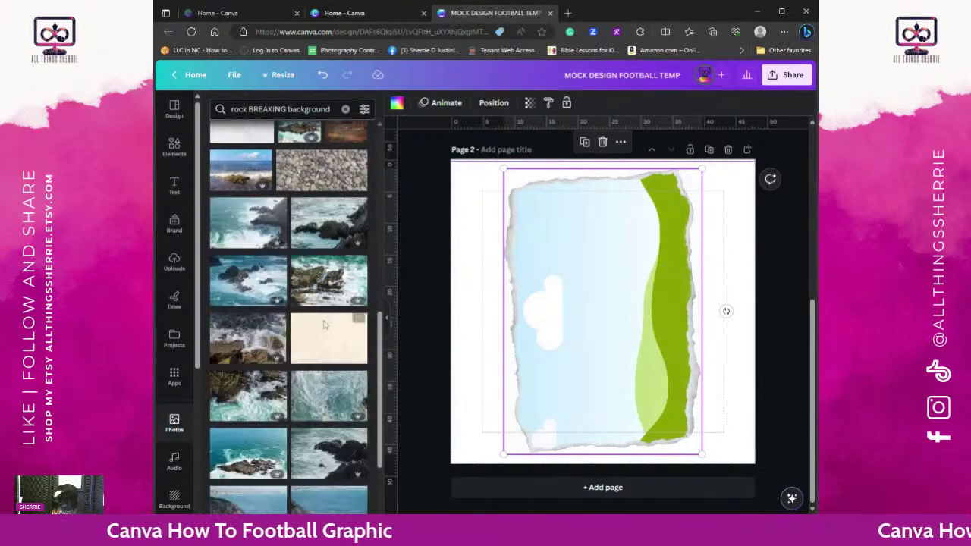
scroll(323, 325, down, 10)
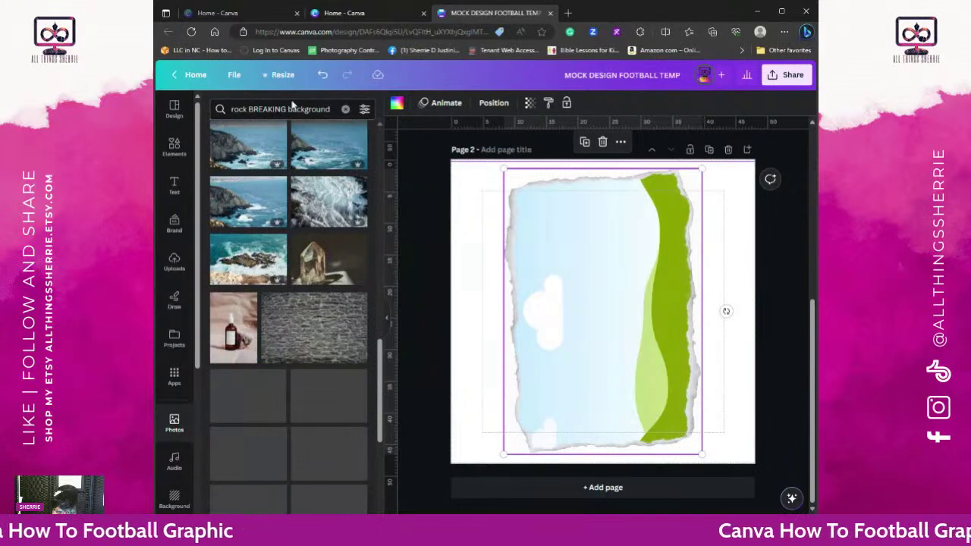
Step: Change the photo search back to "rock background" and examine the results much further down for a cracked rock texture
click(293, 109)
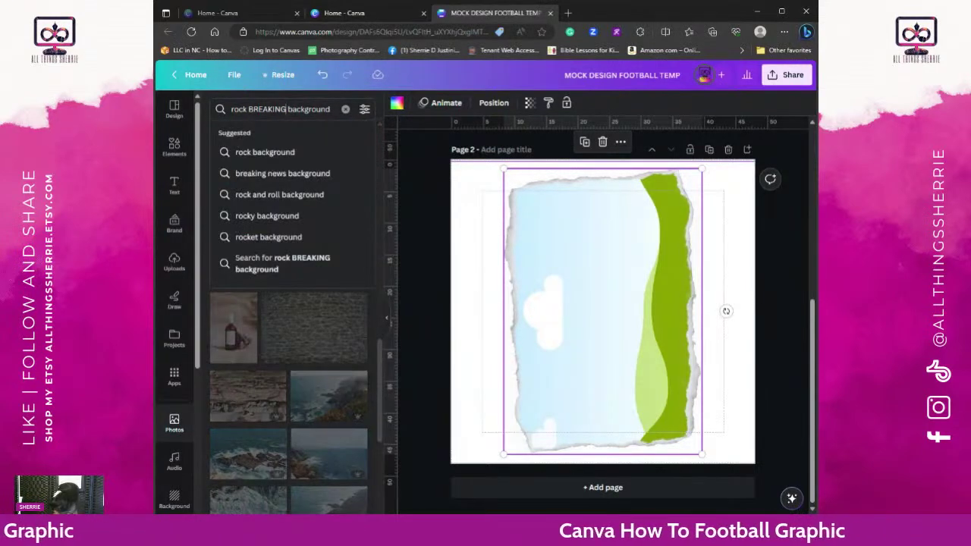
key(BackSpace)
key(BackSpace)
key(BackSpace)
key(BackSpace)
key(BackSpace)
key(BackSpace)
key(BackSpace)
key(BackSpace)
key(BackSpace)
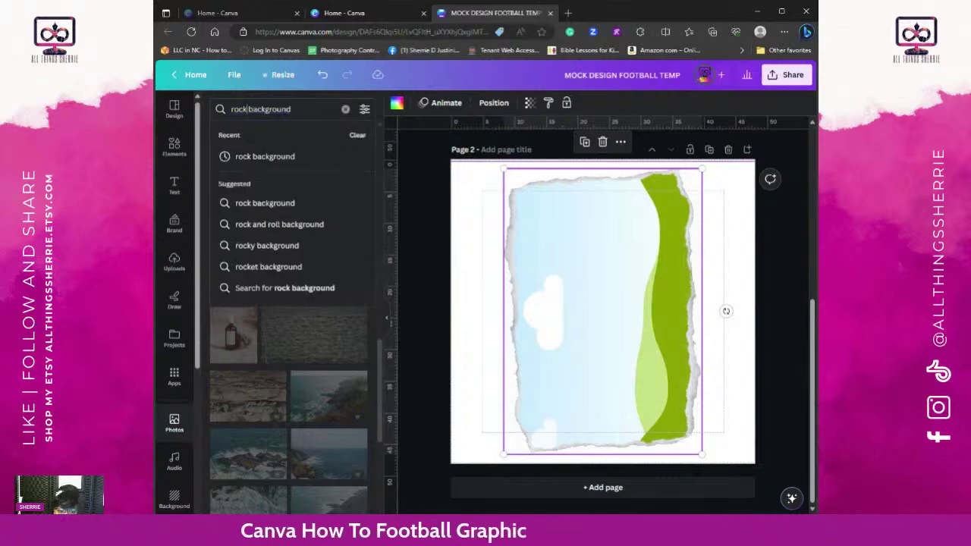
key(Return)
scroll(262, 322, down, 10)
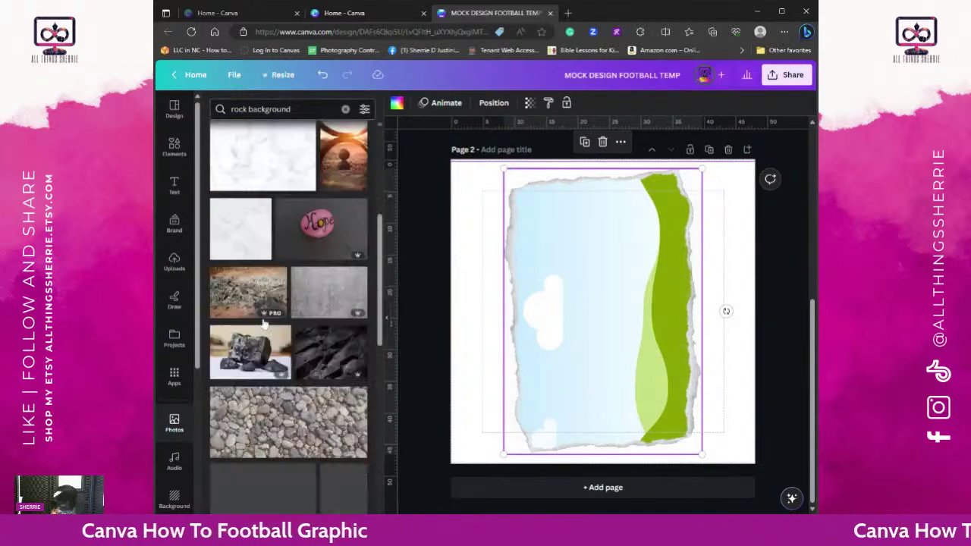
scroll(265, 319, down, 1)
scroll(262, 320, down, 10)
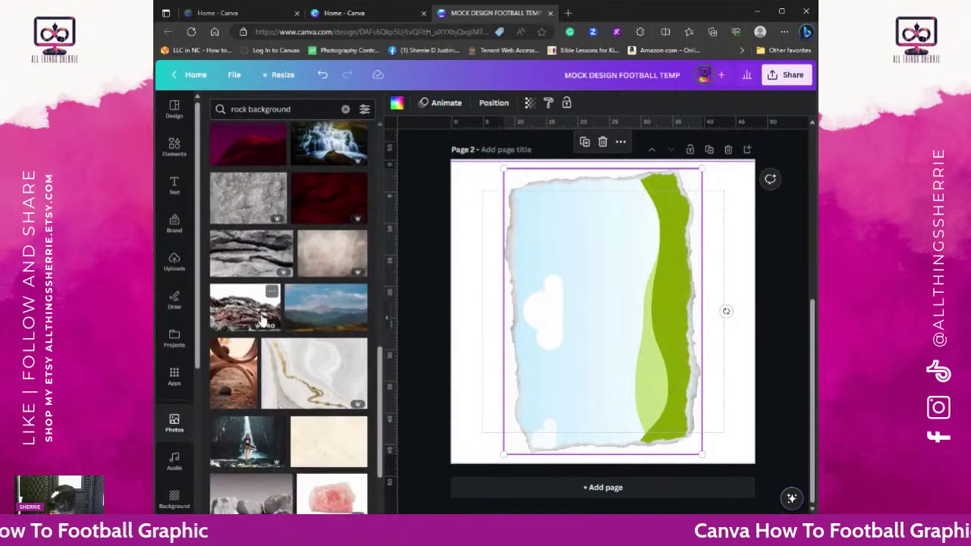
scroll(260, 323, down, 10)
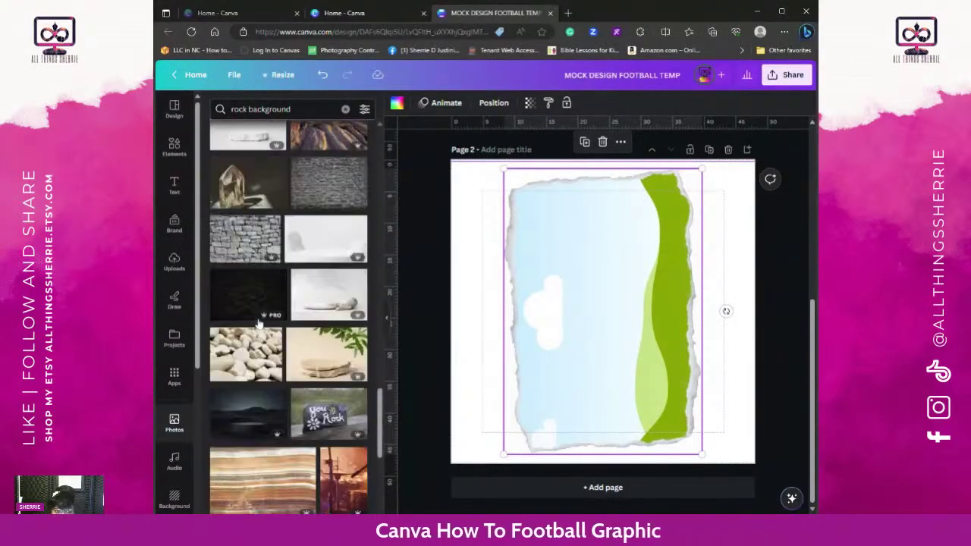
scroll(258, 325, down, 5)
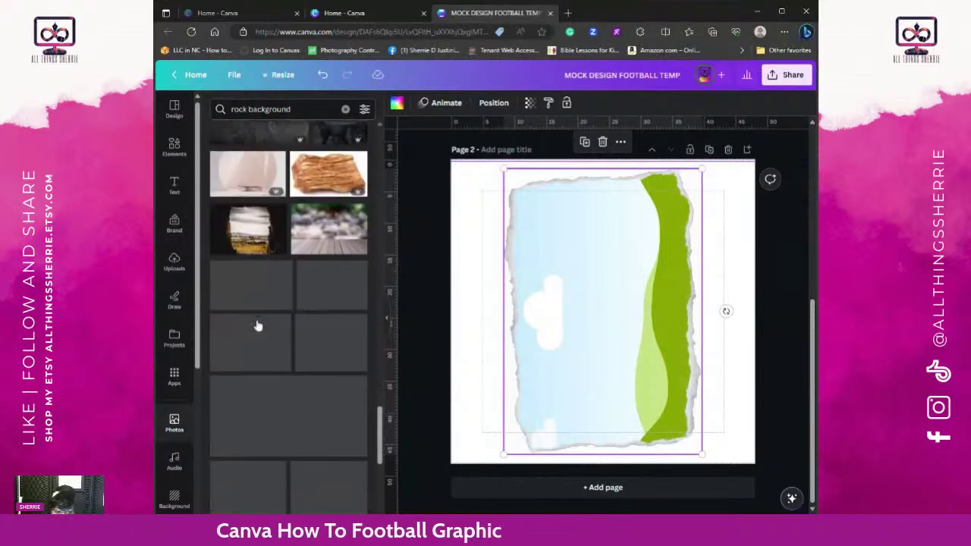
scroll(258, 325, down, 10)
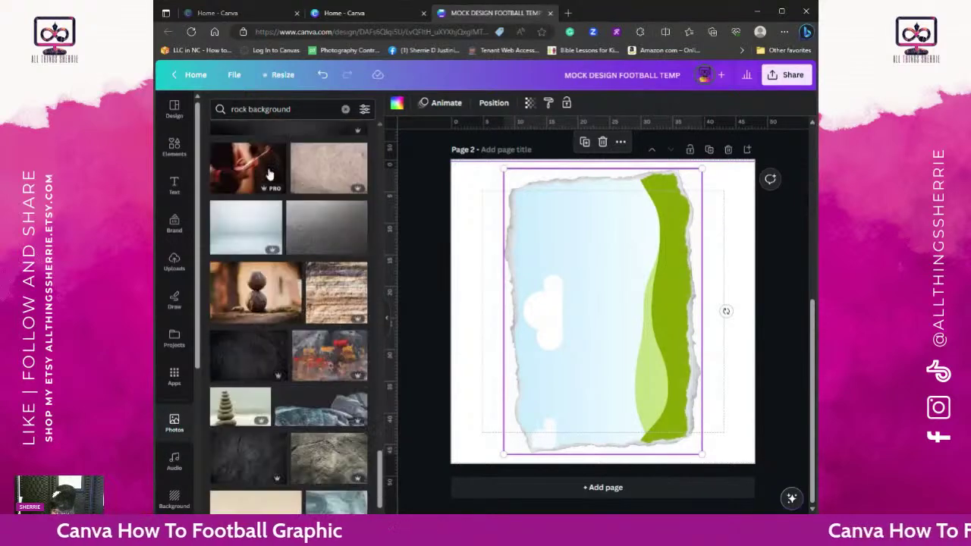
Step: Search the photos for "rock BREAK" and examine the results for a cracked stone surface
click(291, 109)
key(BackSpace)
key(BackSpace)
key(BackSpace)
key(BackSpace)
key(BackSpace)
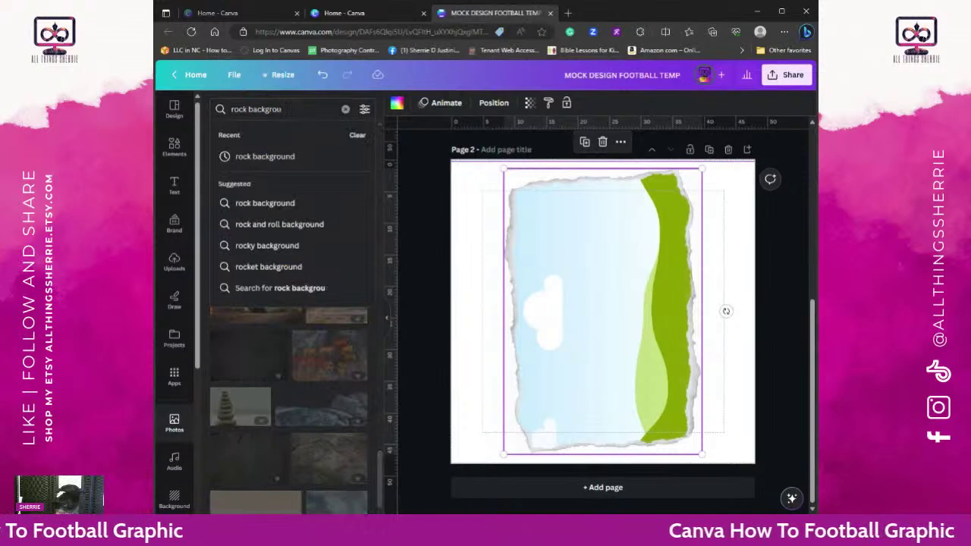
key(BackSpace)
key(BackSpace)
key(BackSpace)
key(BackSpace)
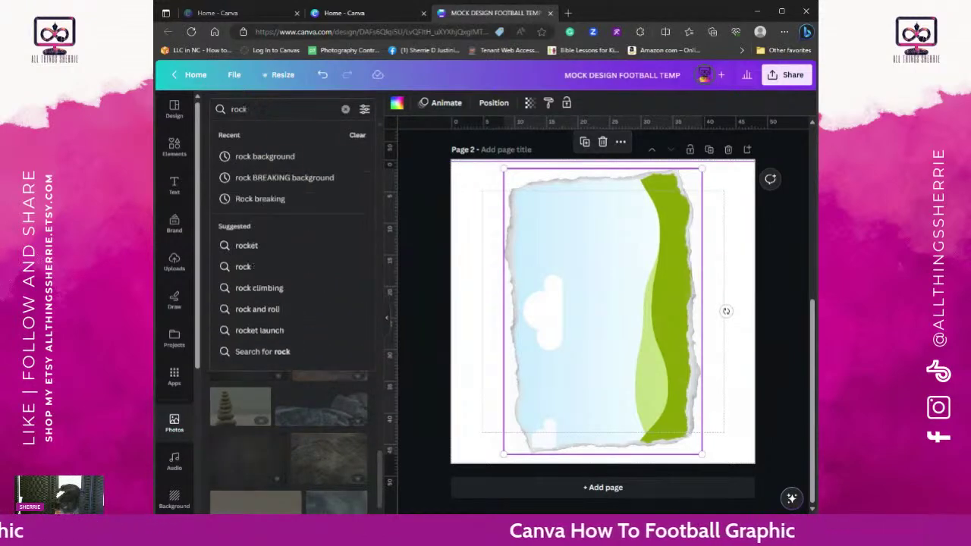
text(BREAK)
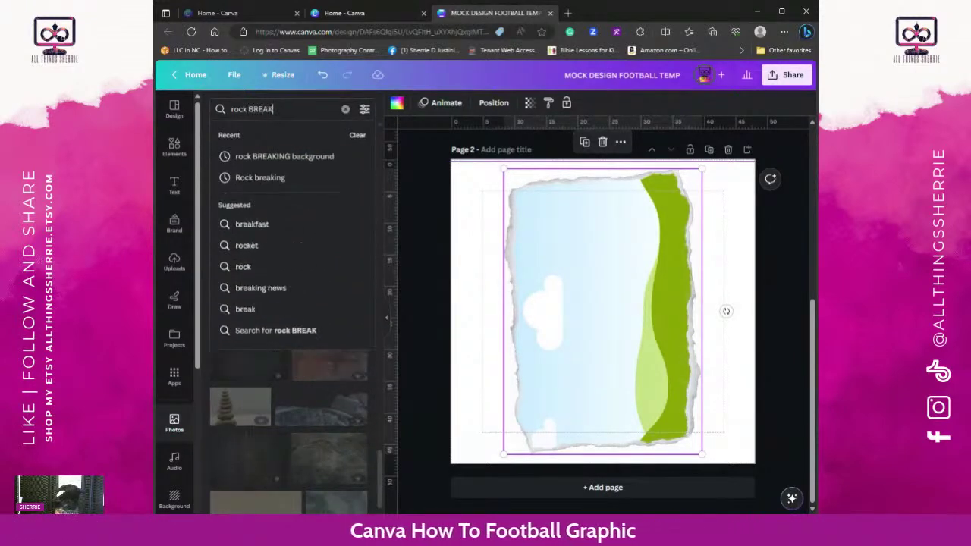
key(Return)
scroll(304, 271, down, 4)
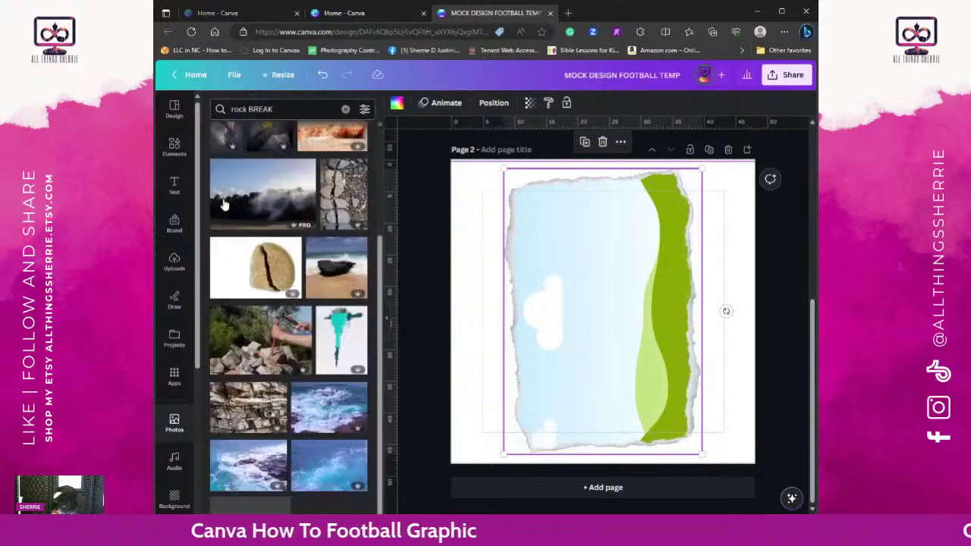
scroll(303, 270, down, 3)
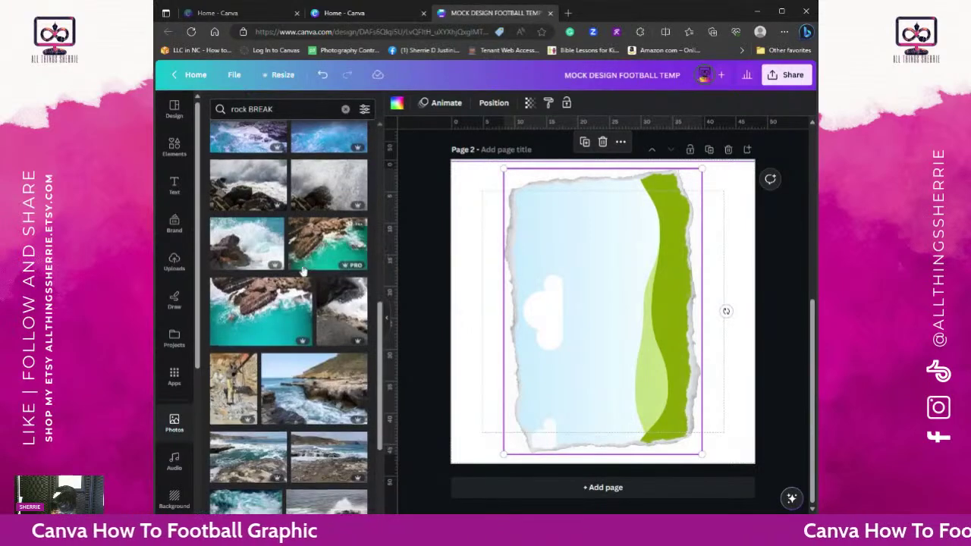
scroll(302, 270, down, 5)
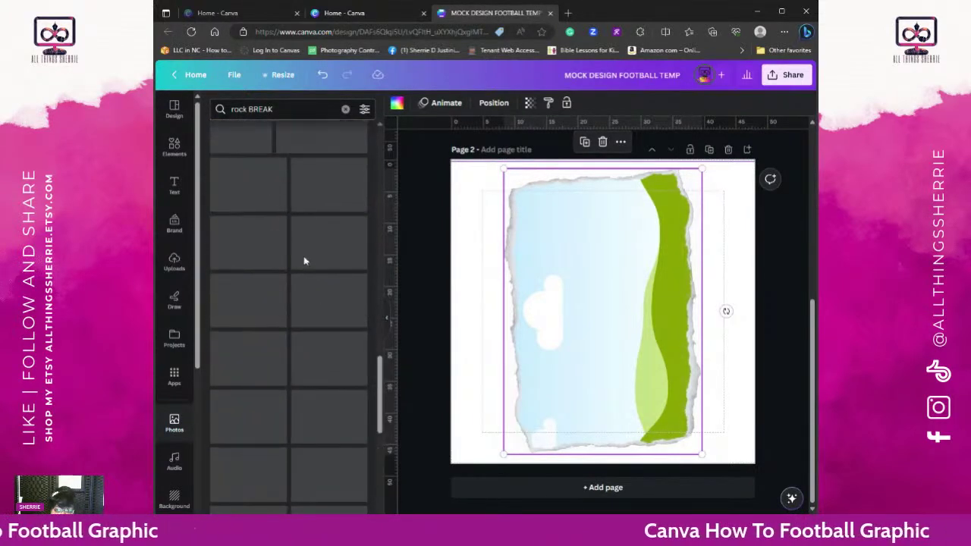
scroll(303, 266, down, 5)
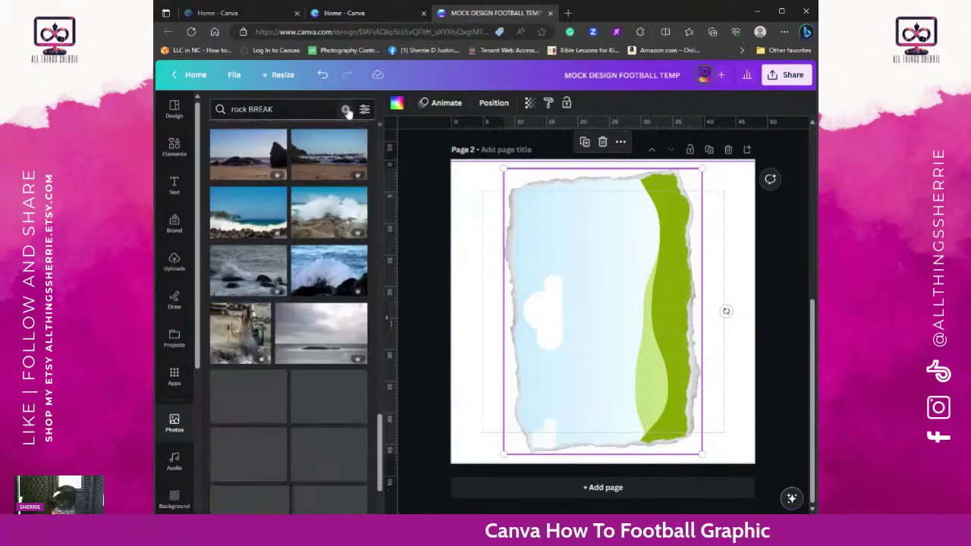
Step: Clear the photo search and add the gray cracked-wall photo from the recently used photos to page 2
click(346, 110)
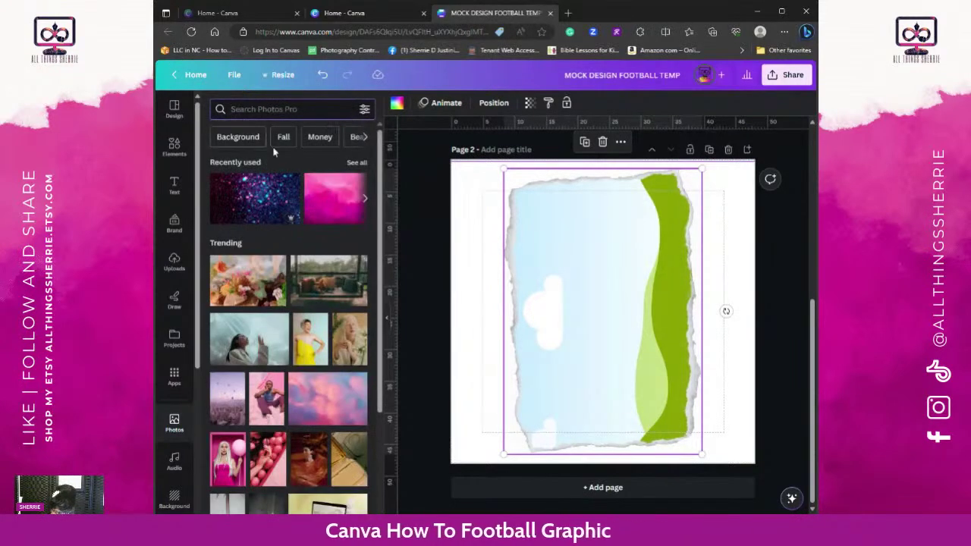
click(353, 165)
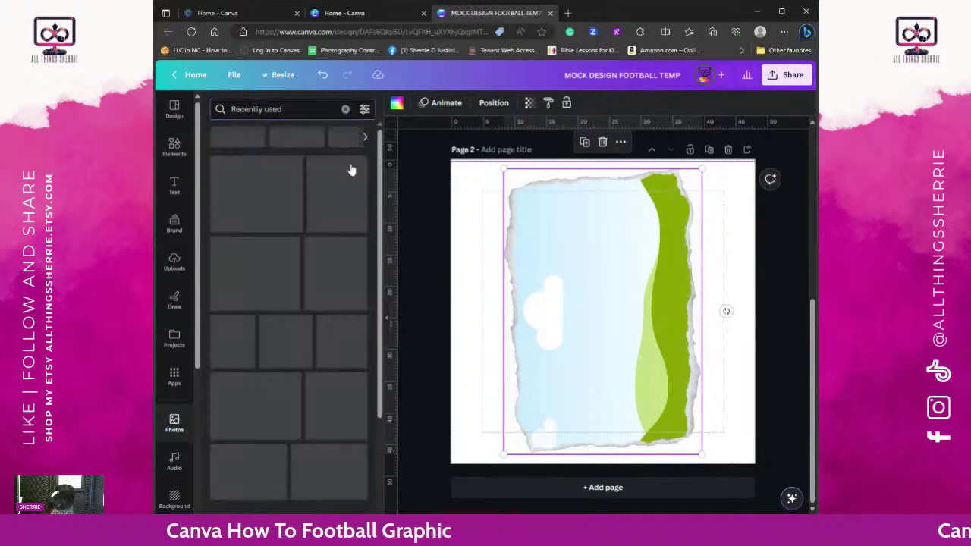
scroll(300, 328, down, 2)
click(300, 328)
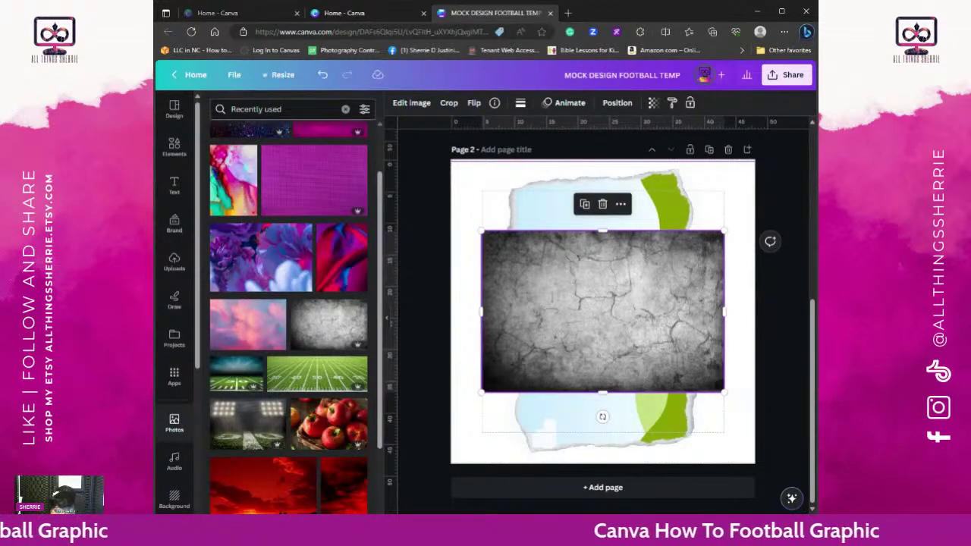
Step: Search the photos for "ROCK WALL" and examine the results for a cracked rock texture
click(256, 109)
text(RO)
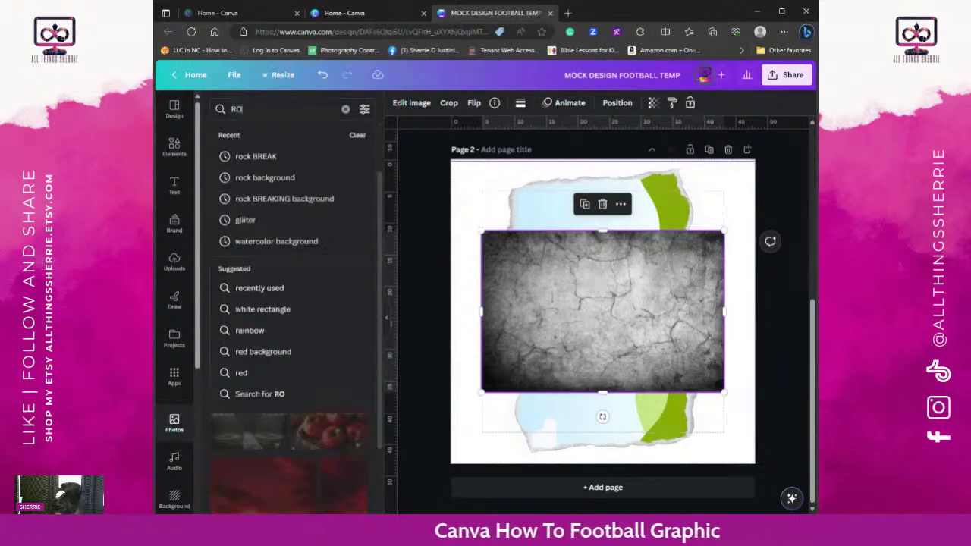
text(CK WALL)
key(Return)
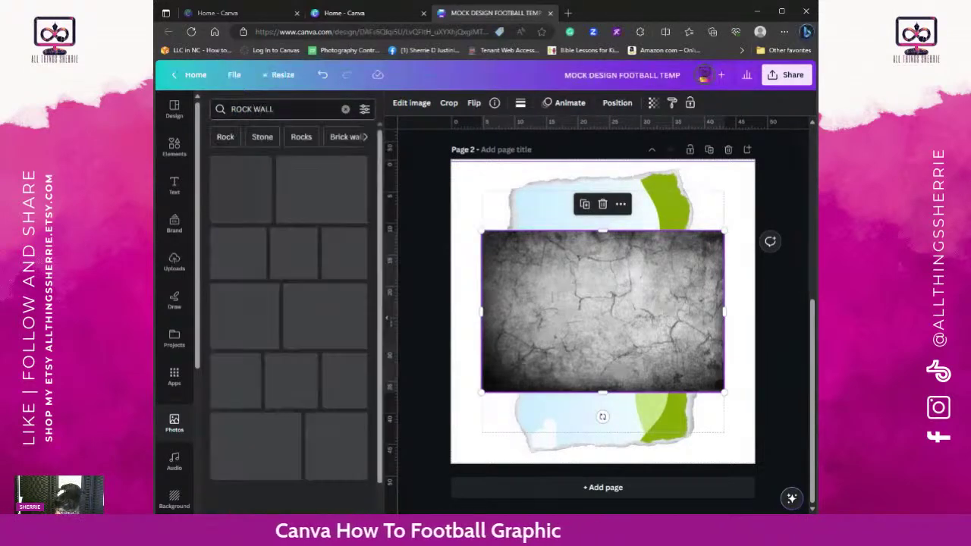
scroll(300, 281, down, 10)
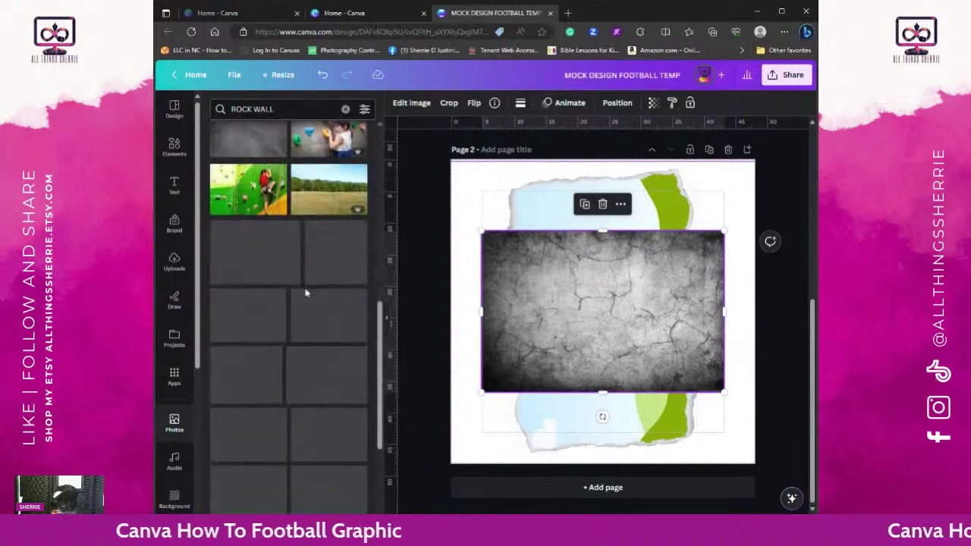
scroll(304, 296, down, 5)
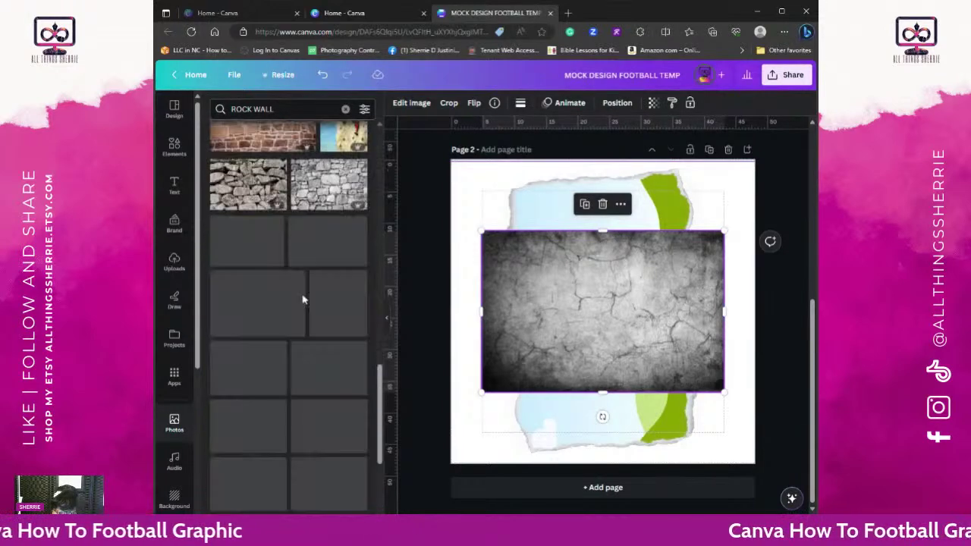
scroll(303, 300, down, 5)
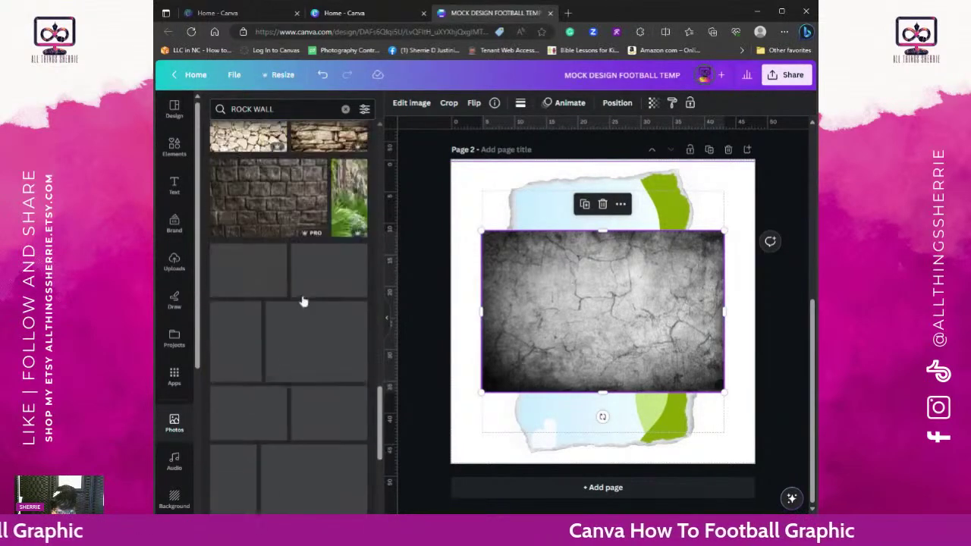
scroll(304, 299, down, 3)
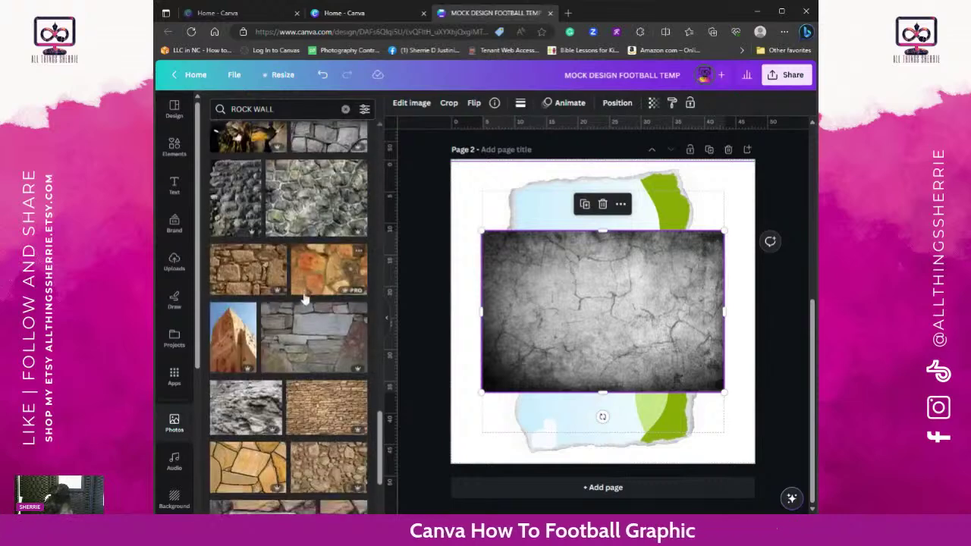
scroll(305, 299, down, 3)
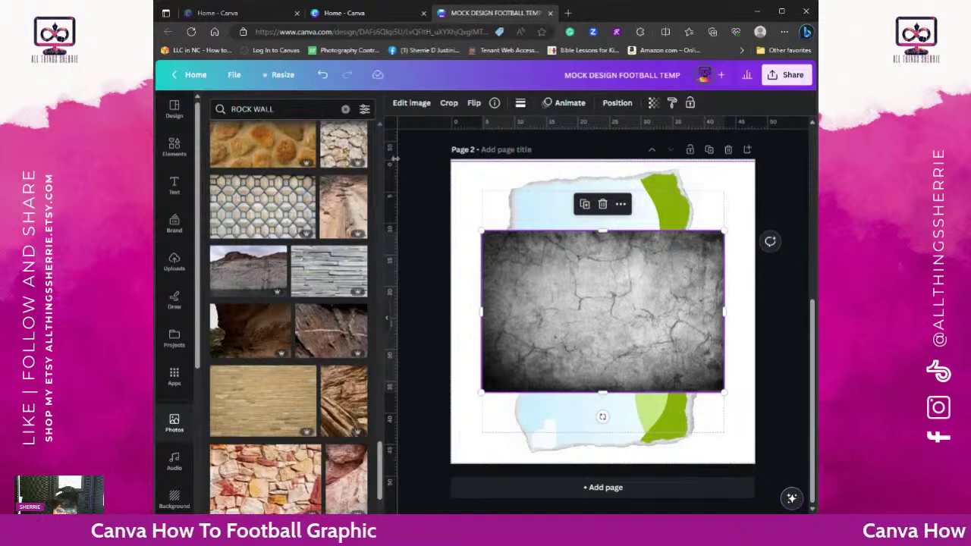
Step: Clear the photo search and fill the torn-paper frame on page 2 with the gray cracked-wall photo
click(347, 109)
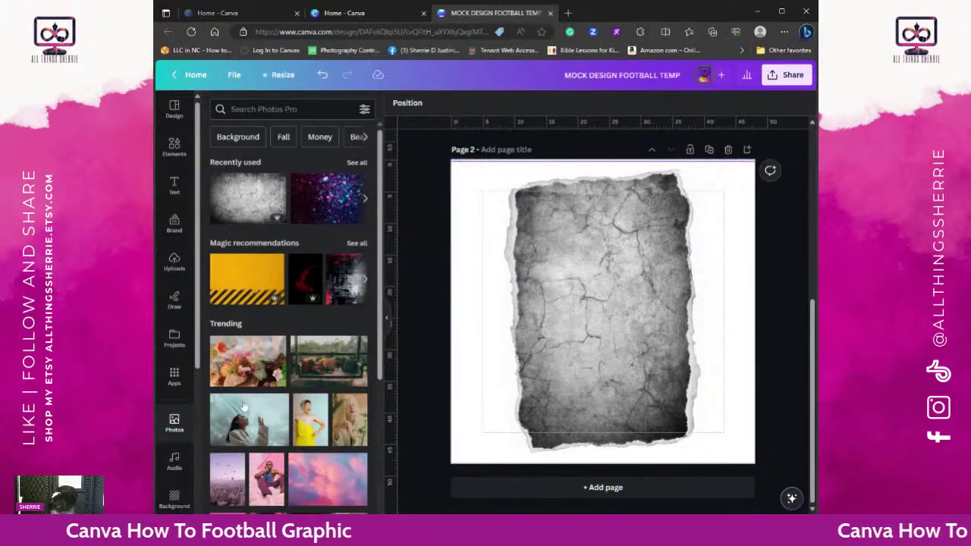
Step: Try the bullet-hole graphic over the cracked background on page 2, and remove it
click(173, 146)
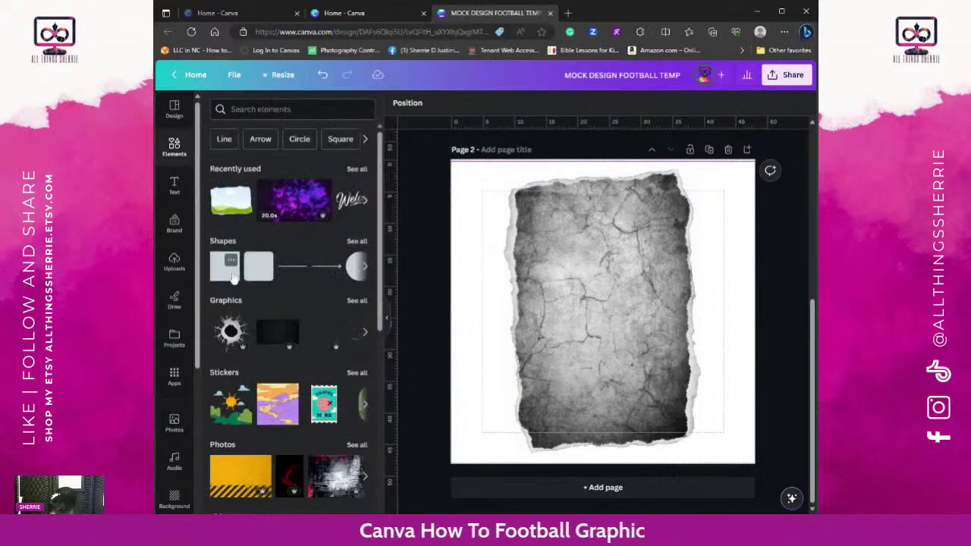
click(230, 331)
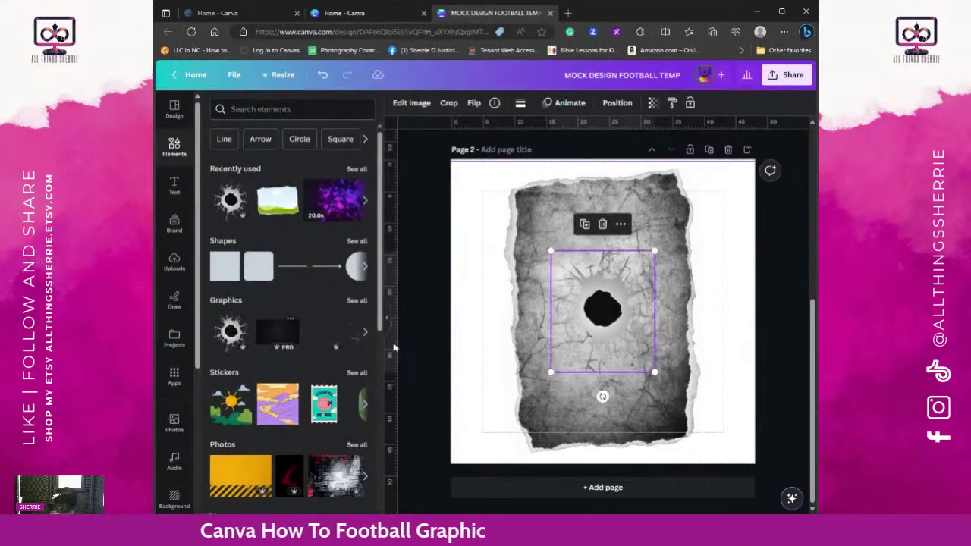
drag(630, 341, 610, 342)
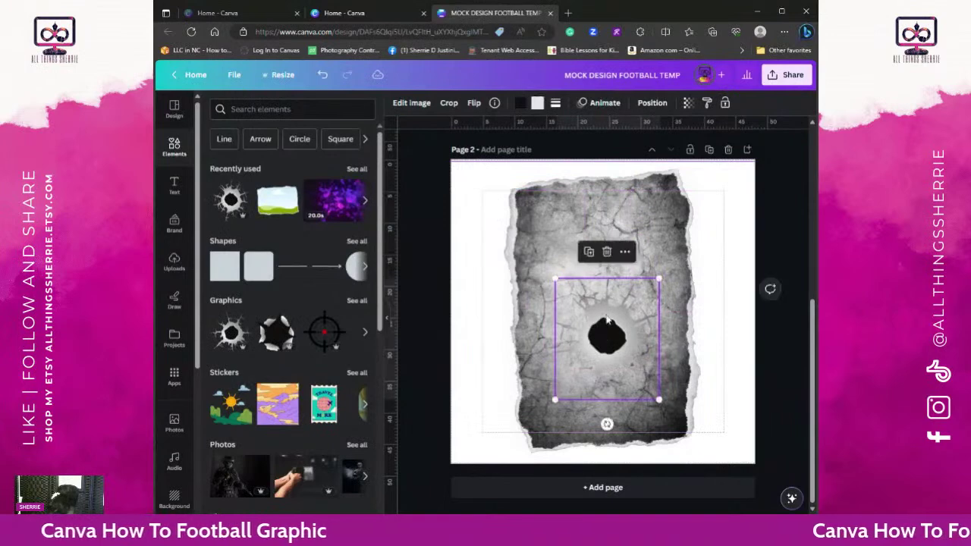
key(Delete)
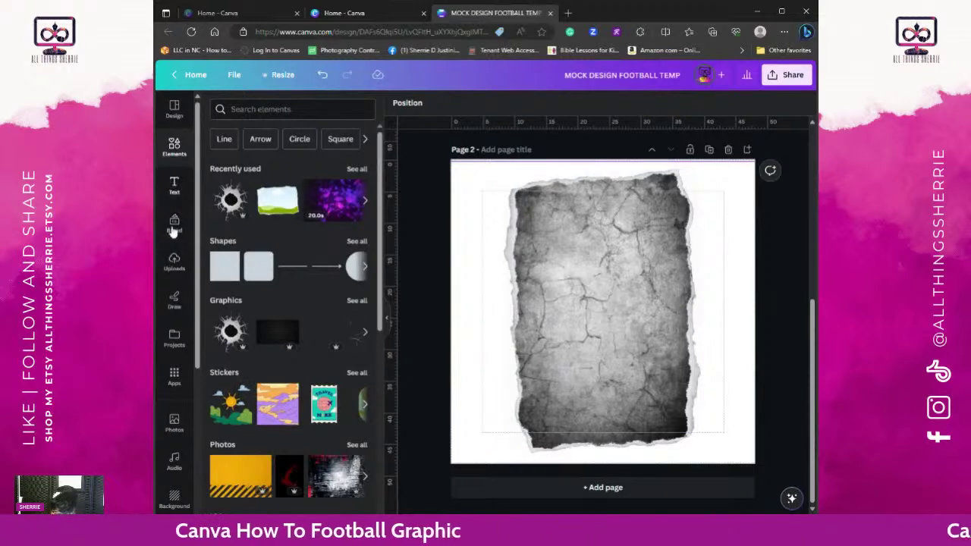
Step: Try placing the uploaded photo of the two football players over the torn-paper frame, and remove it
click(176, 271)
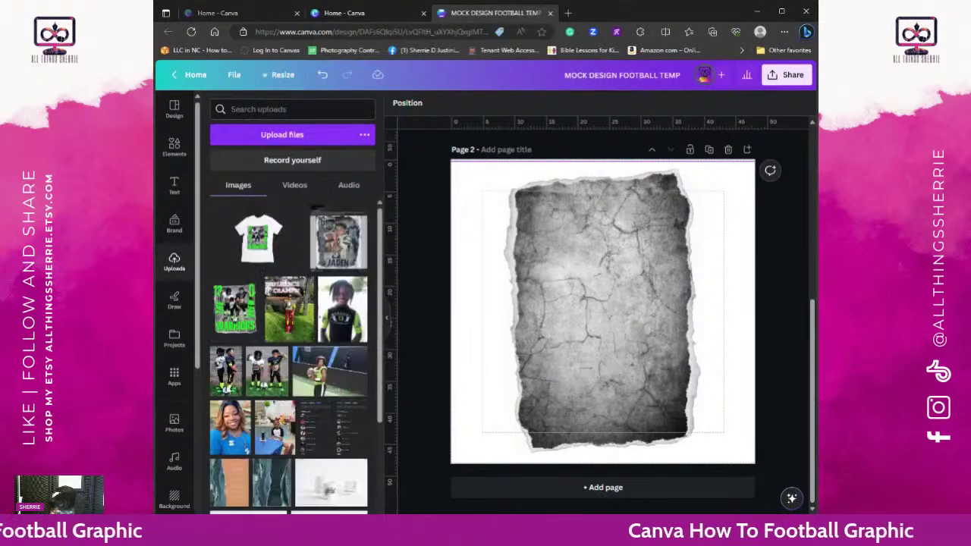
scroll(289, 357, down, 2)
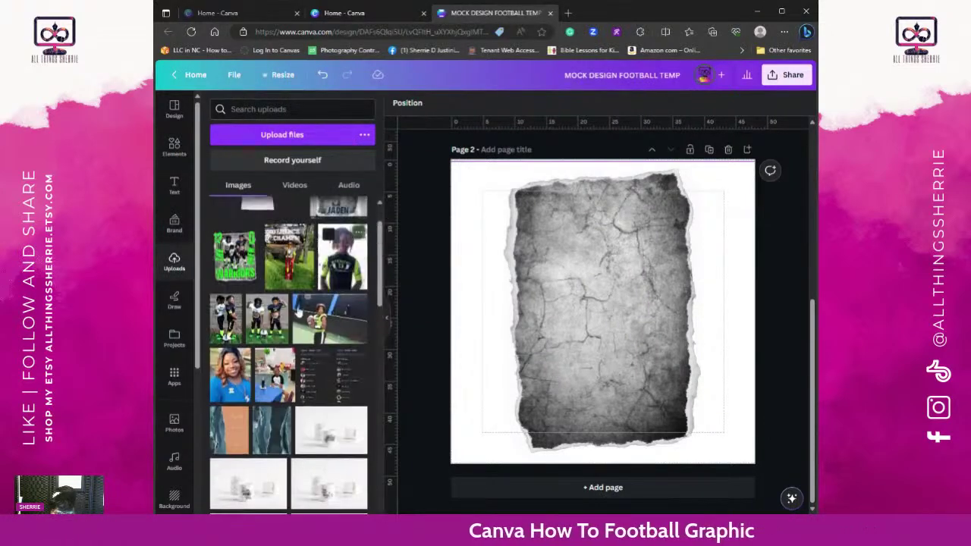
click(225, 319)
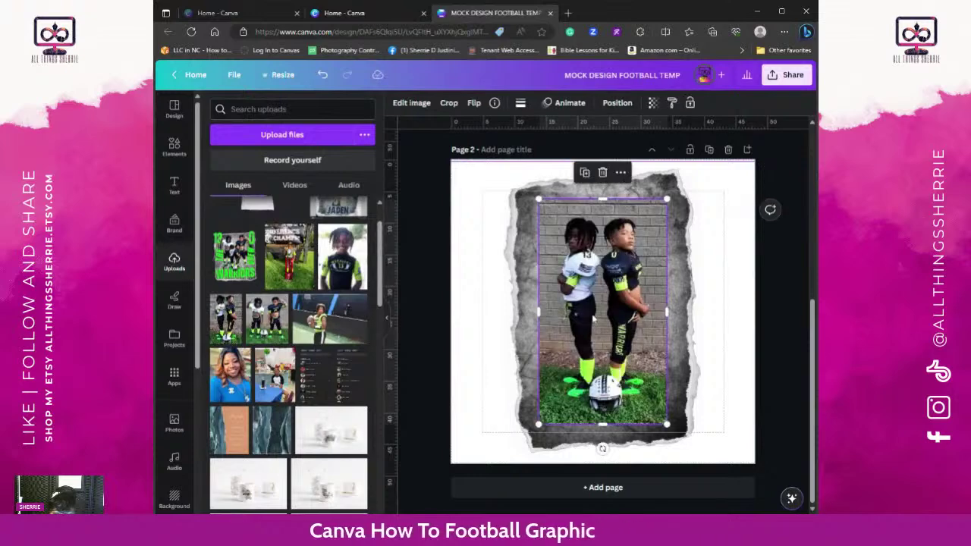
drag(594, 319, 607, 368)
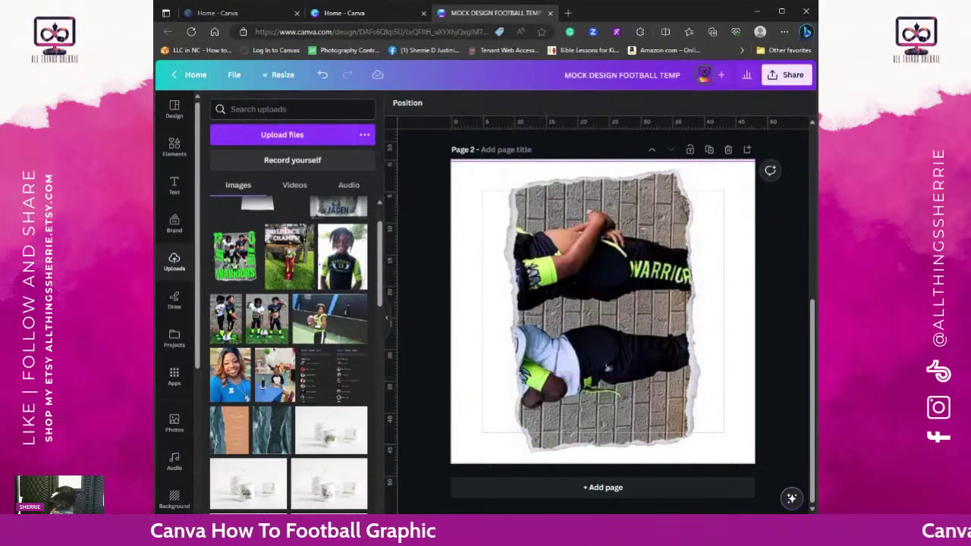
click(584, 269)
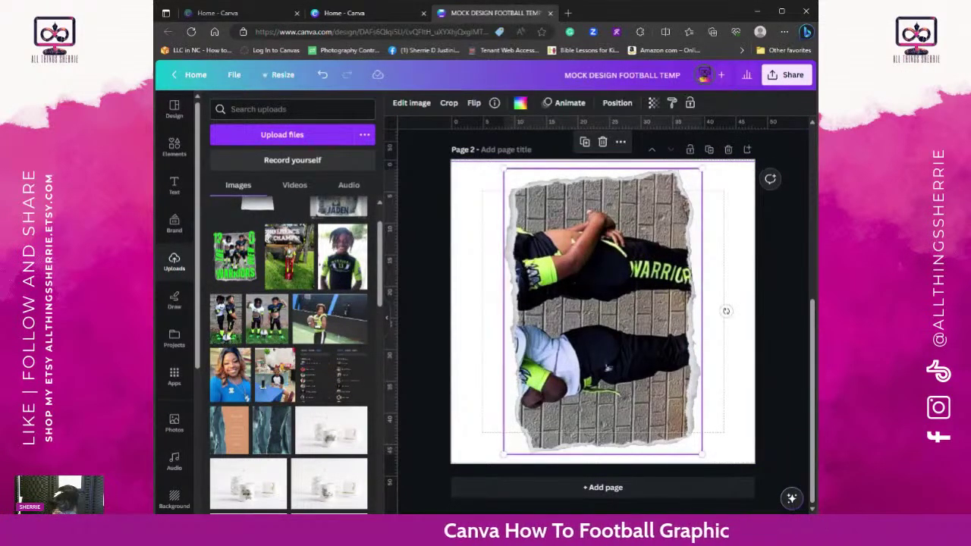
click(322, 77)
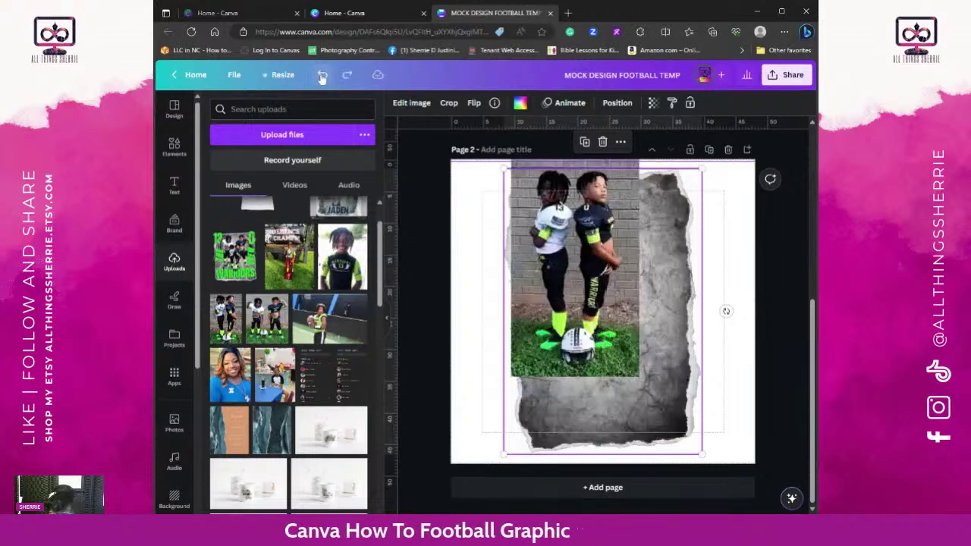
key(Delete)
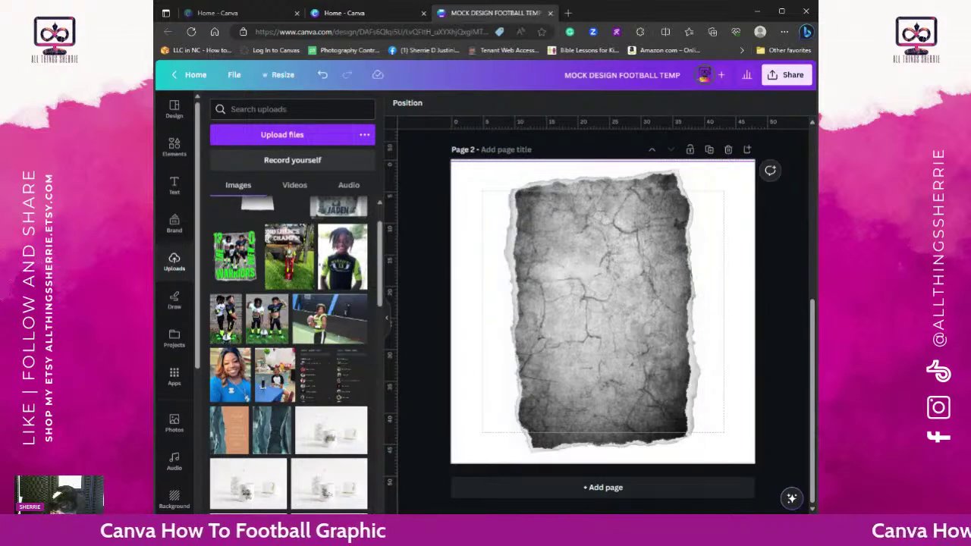
Step: Add a square shape to page 2 and stretch it into a centered rectangle covering most of the torn-paper frame
click(174, 146)
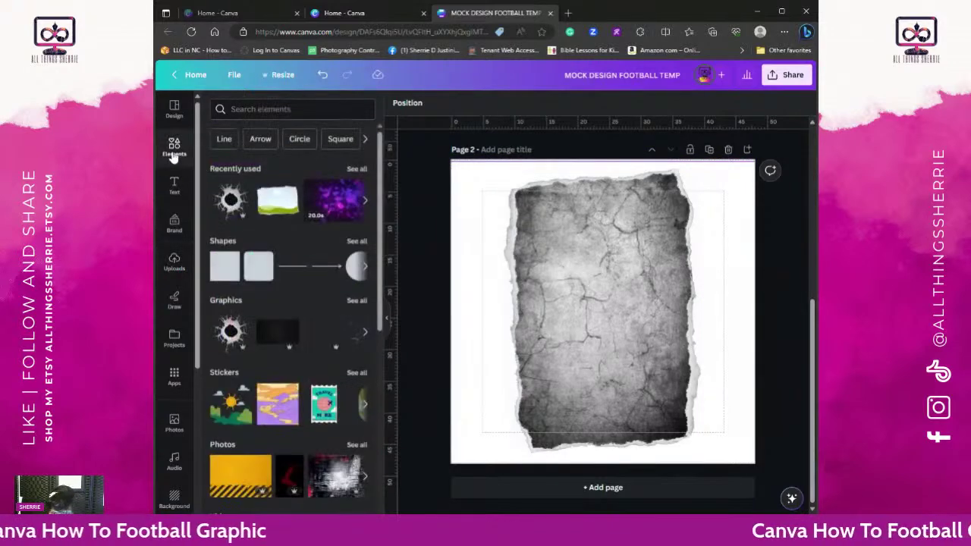
click(231, 260)
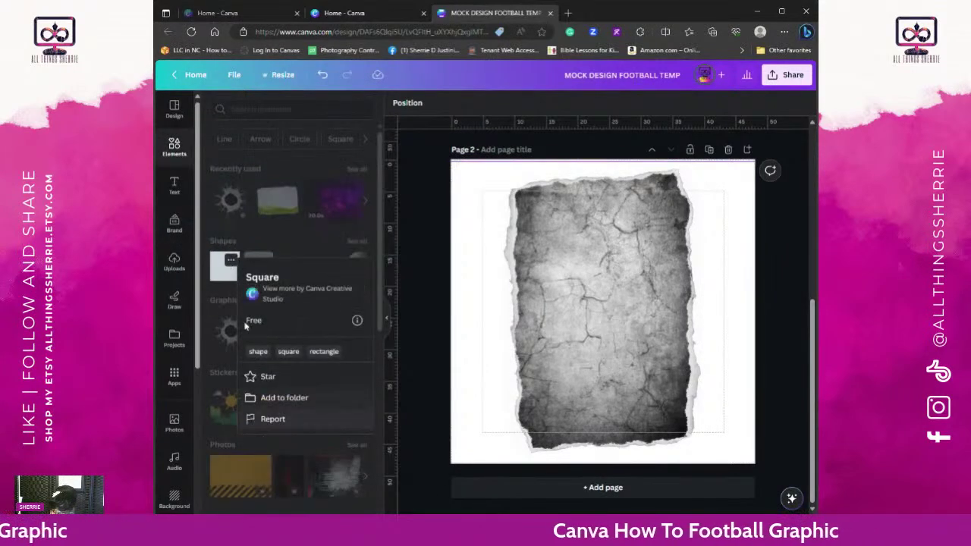
click(222, 277)
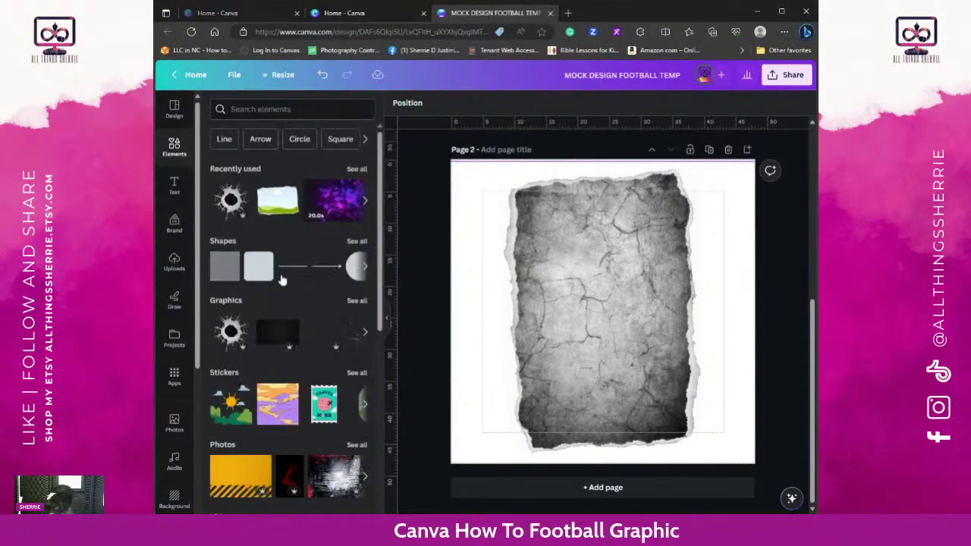
drag(258, 267, 607, 319)
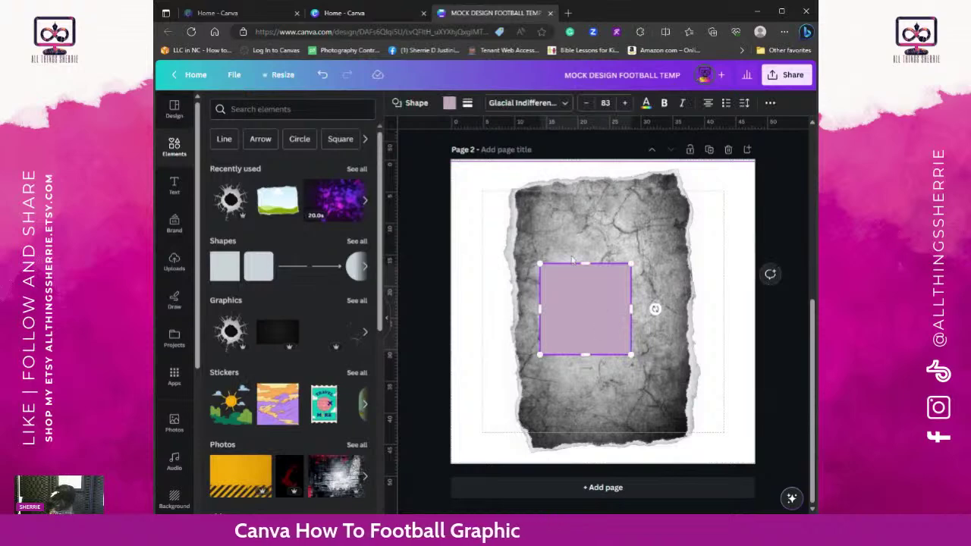
drag(585, 264, 585, 191)
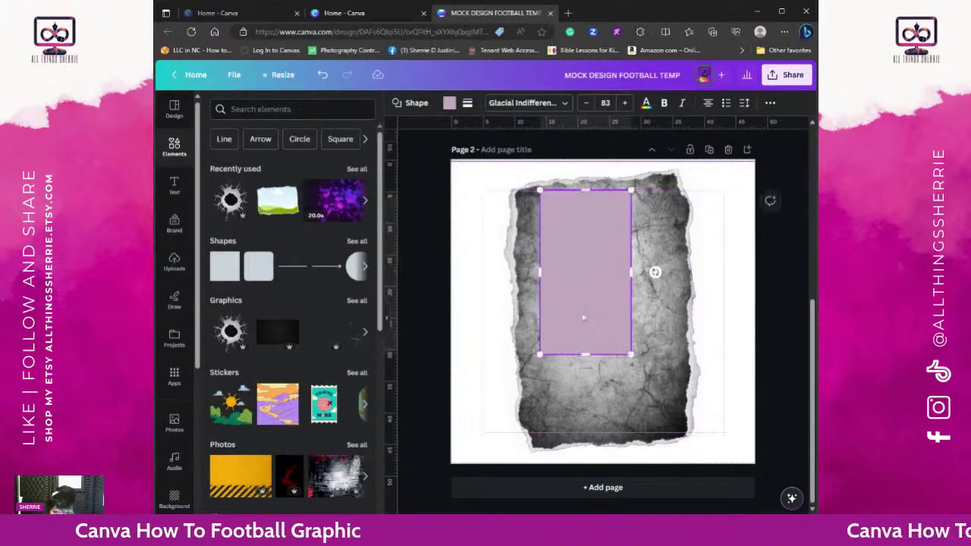
drag(585, 354, 585, 441)
drag(633, 317, 689, 317)
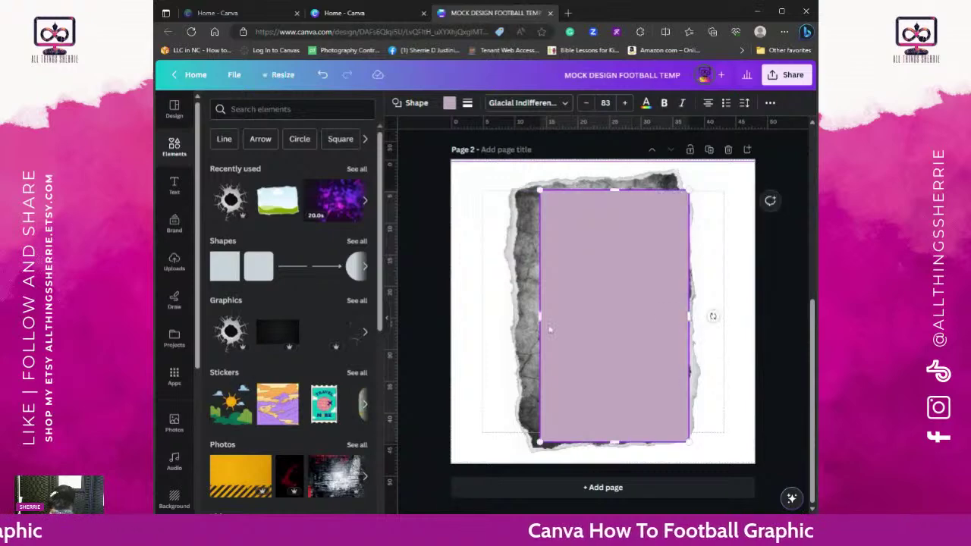
drag(540, 317, 504, 318)
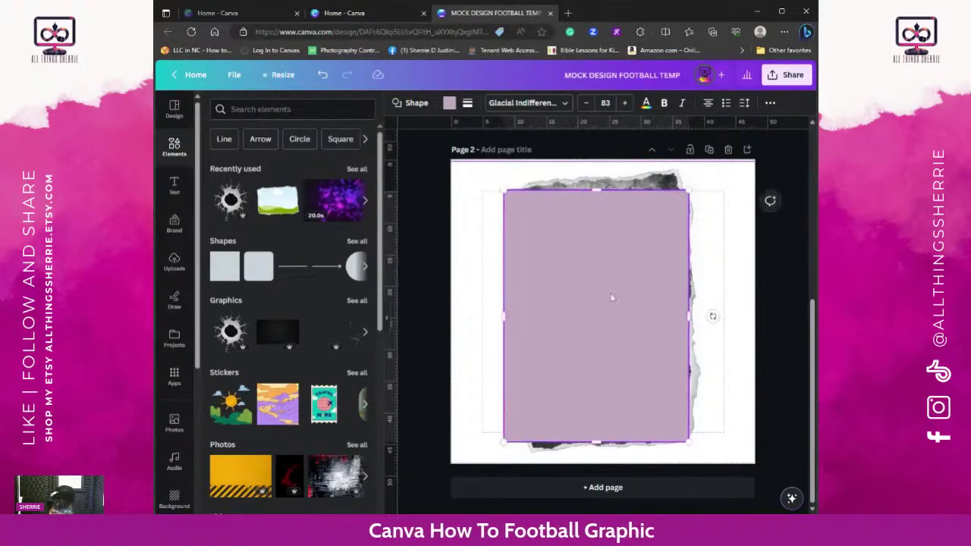
drag(612, 297, 611, 294)
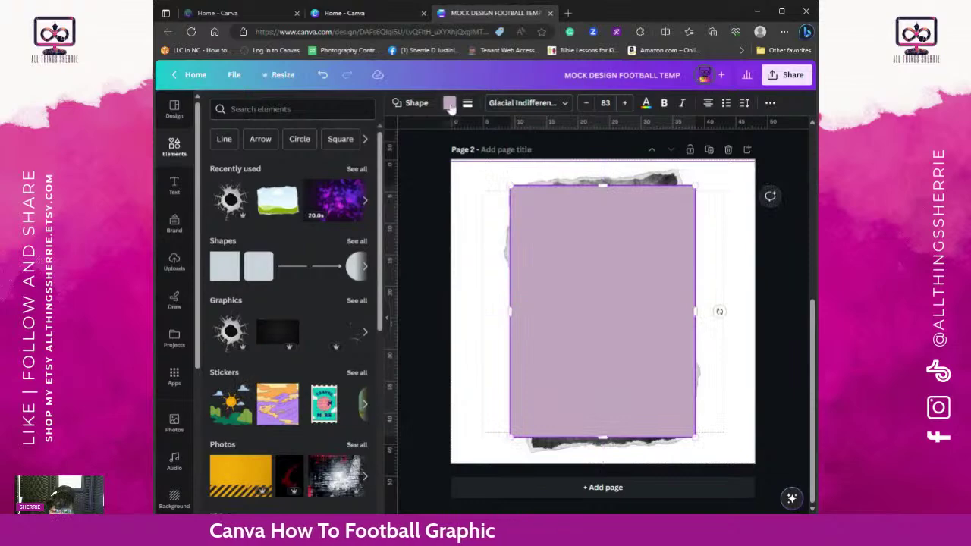
Step: Set the rectangle's fill to the transparent document color and deselect it
click(449, 104)
click(244, 173)
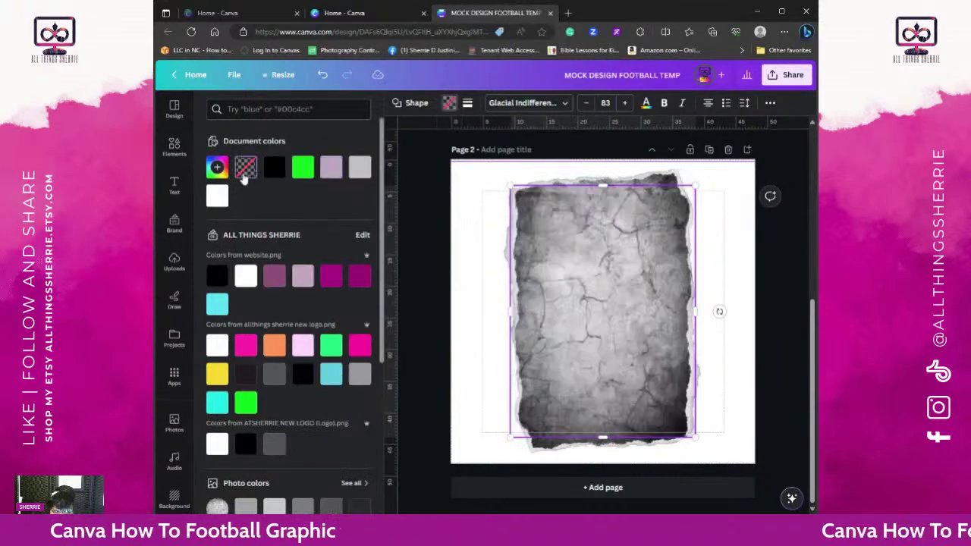
key(Escape)
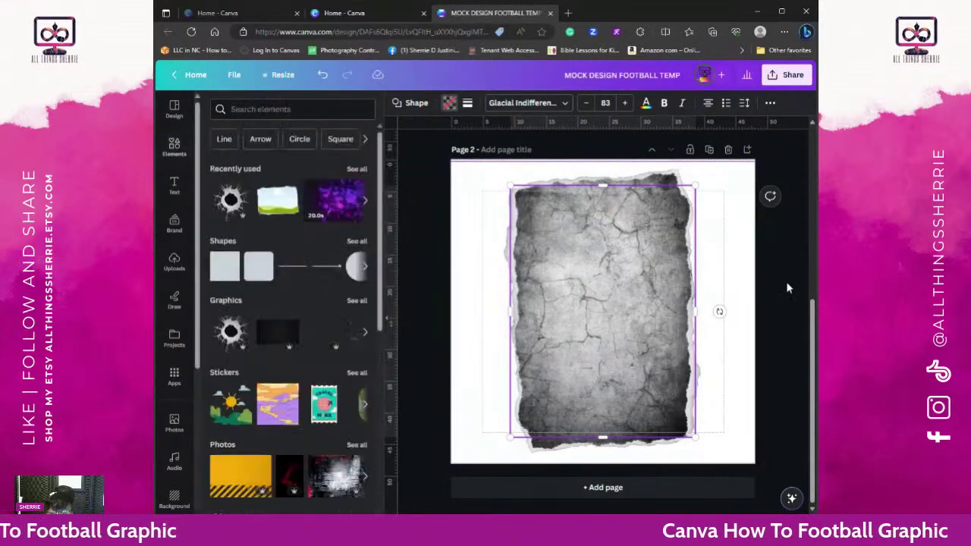
click(794, 281)
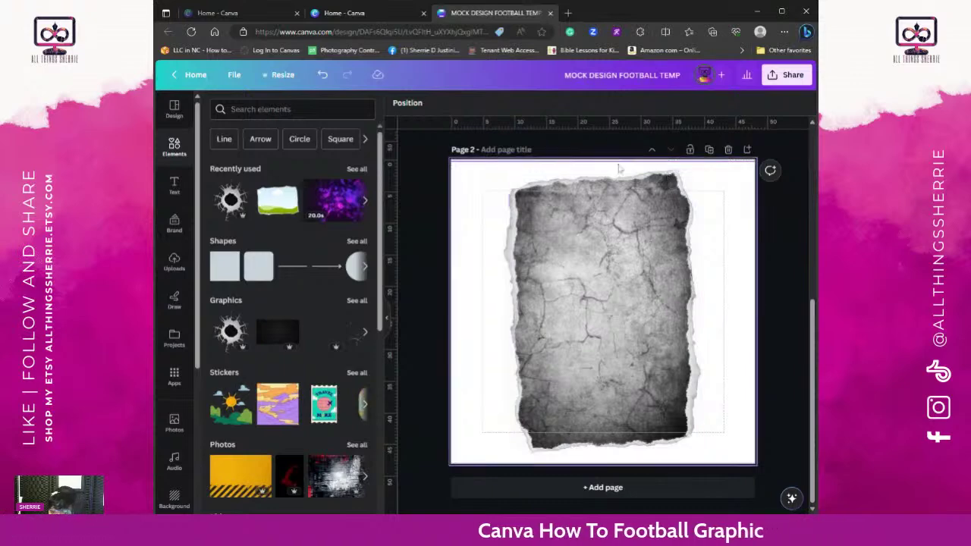
Step: Place a duplicate of the cracked torn-paper frame offset to the right and slightly higher, and send it to the back
click(632, 176)
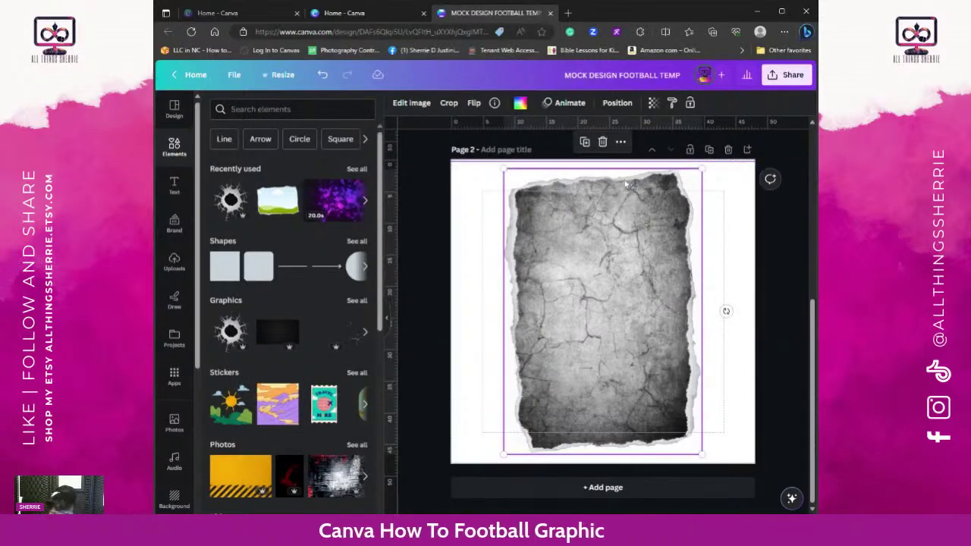
drag(610, 224, 612, 225)
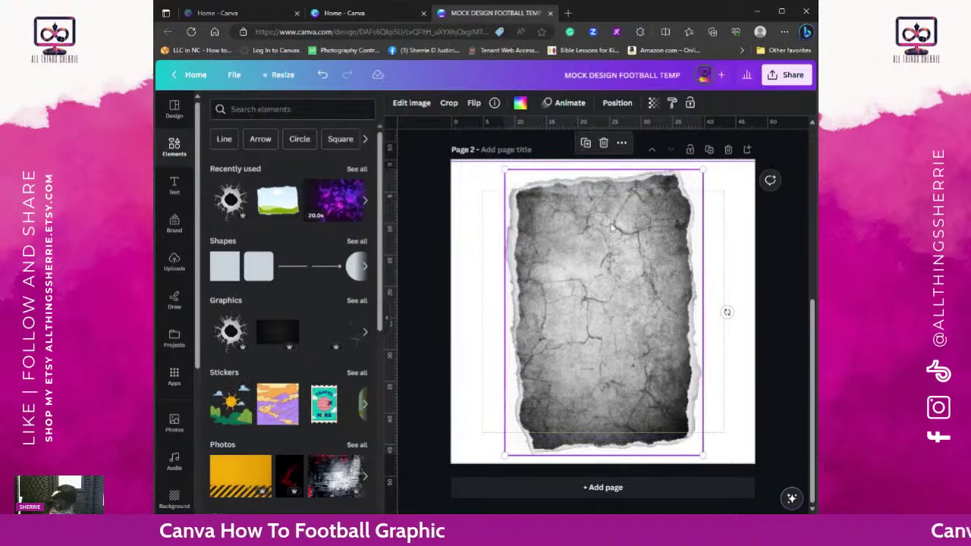
drag(634, 186, 668, 176)
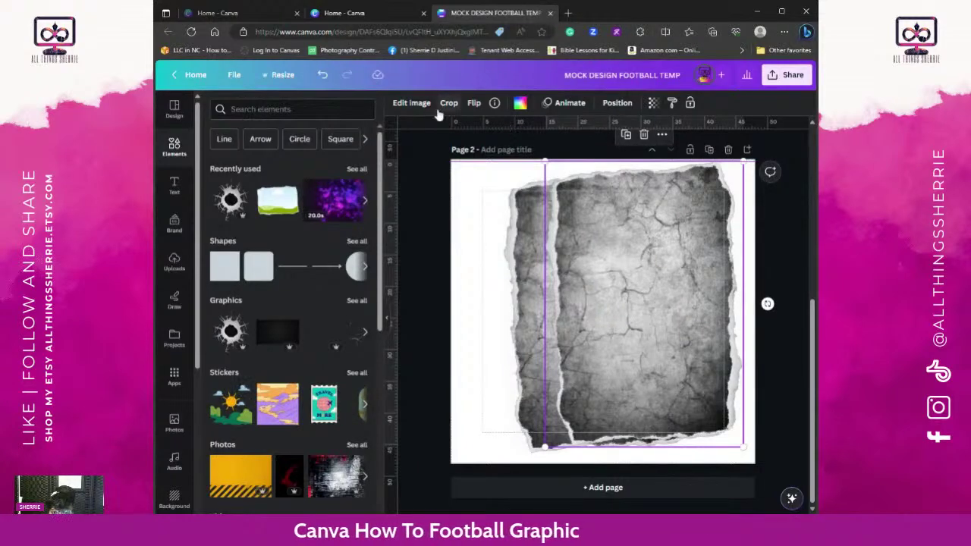
click(617, 103)
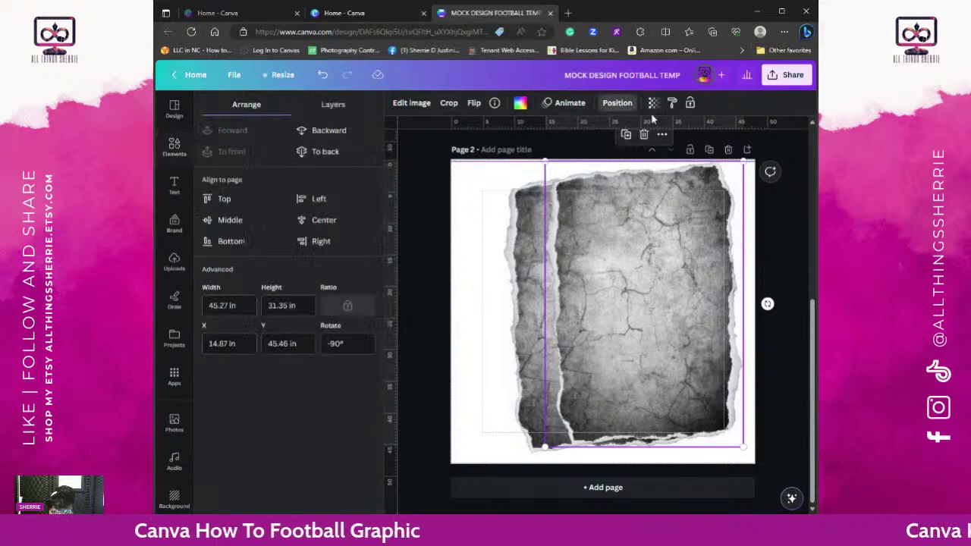
click(324, 151)
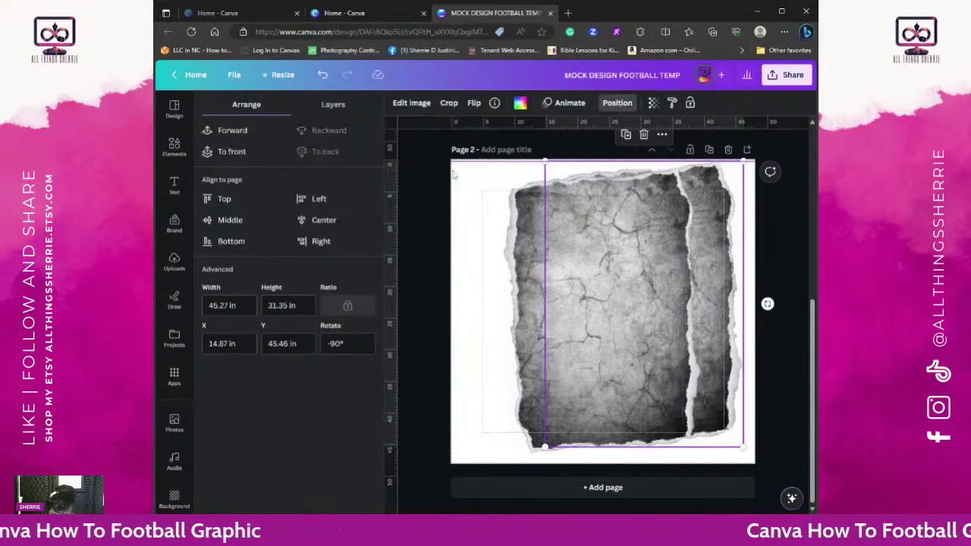
Step: Place another duplicate of the cracked torn-paper frame against the page's left edge and send it behind the other frames
drag(672, 193, 575, 217)
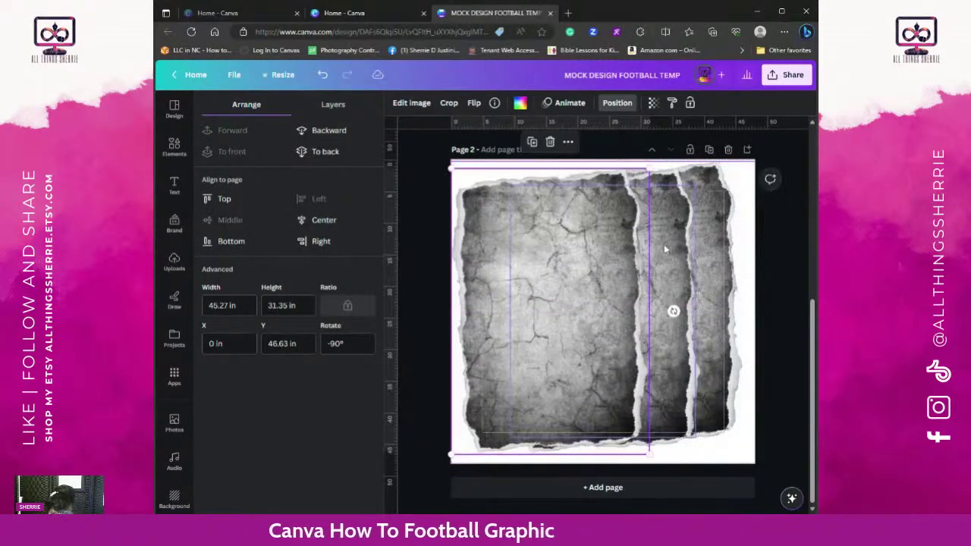
click(617, 104)
click(617, 104)
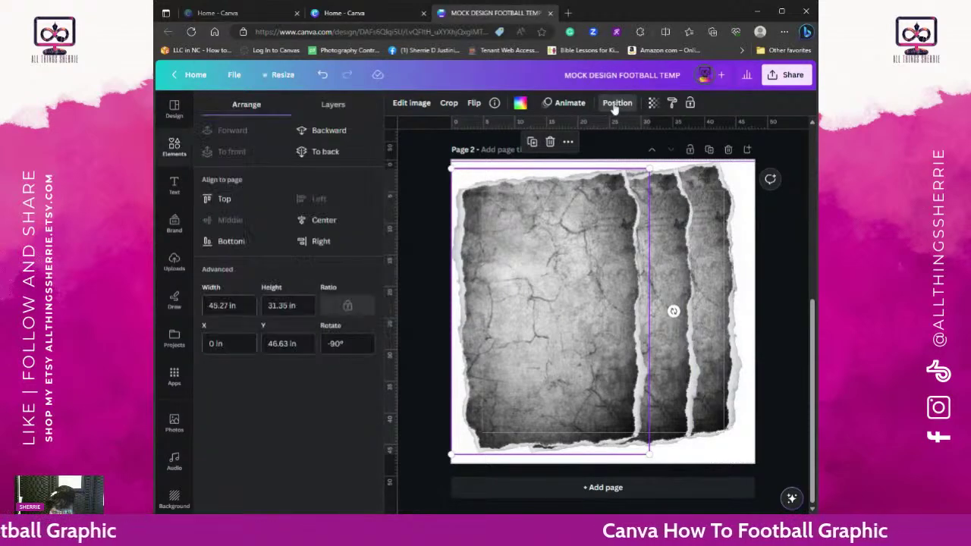
click(326, 152)
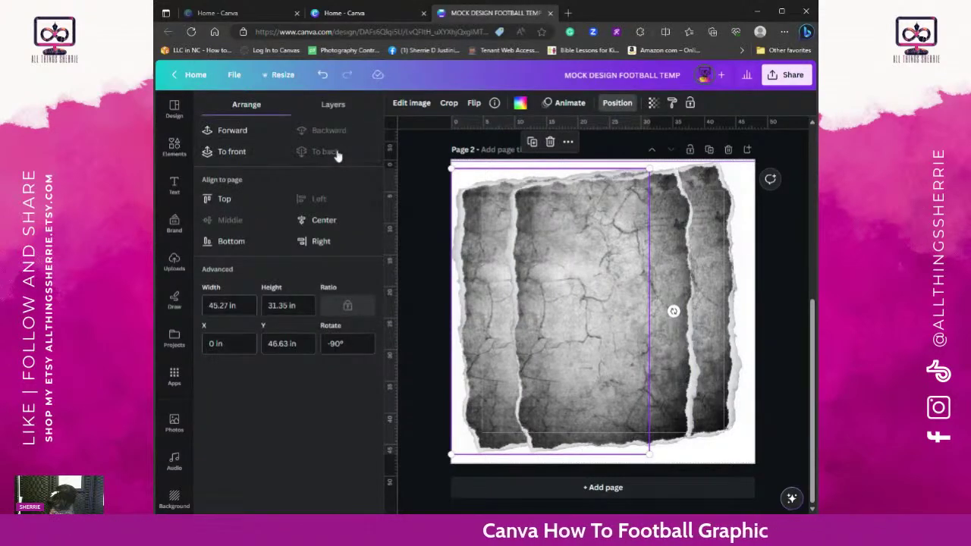
click(335, 105)
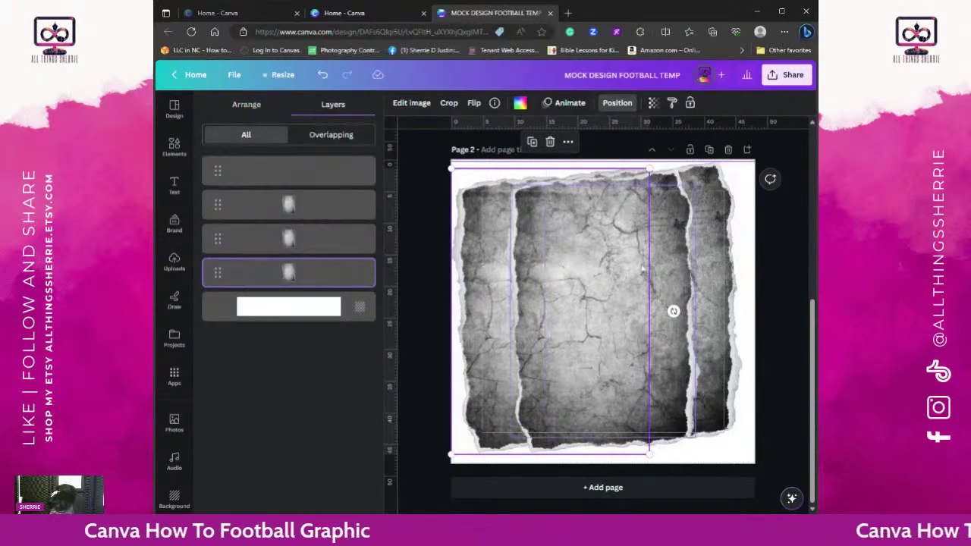
Step: Center the transparent rectangle and all three torn-paper frames together on page 2, and deselect them
click(674, 245)
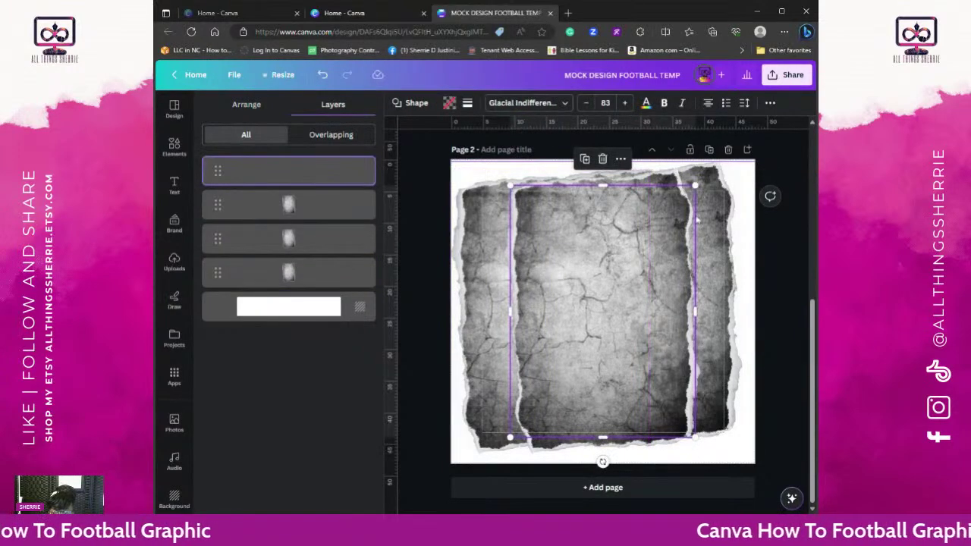
drag(812, 434, 413, 229)
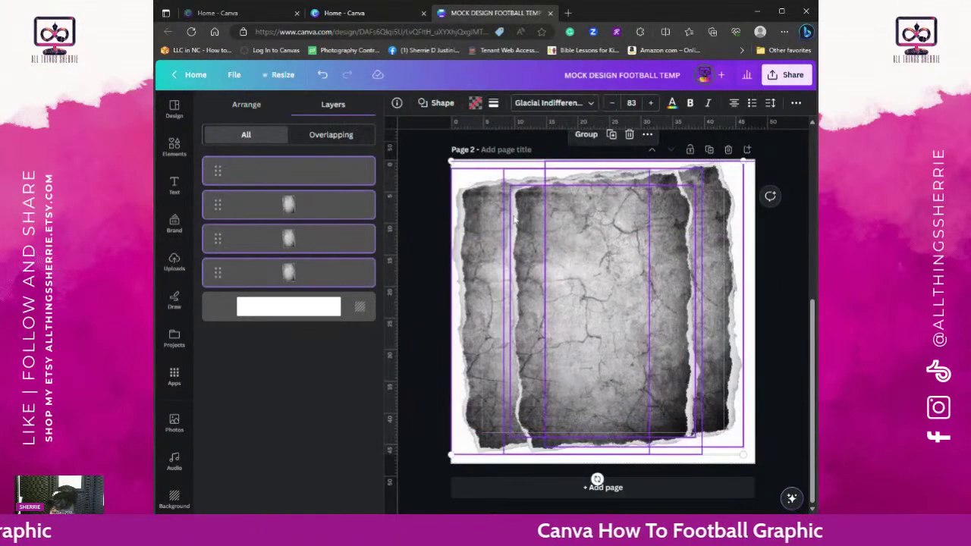
drag(583, 236, 582, 227)
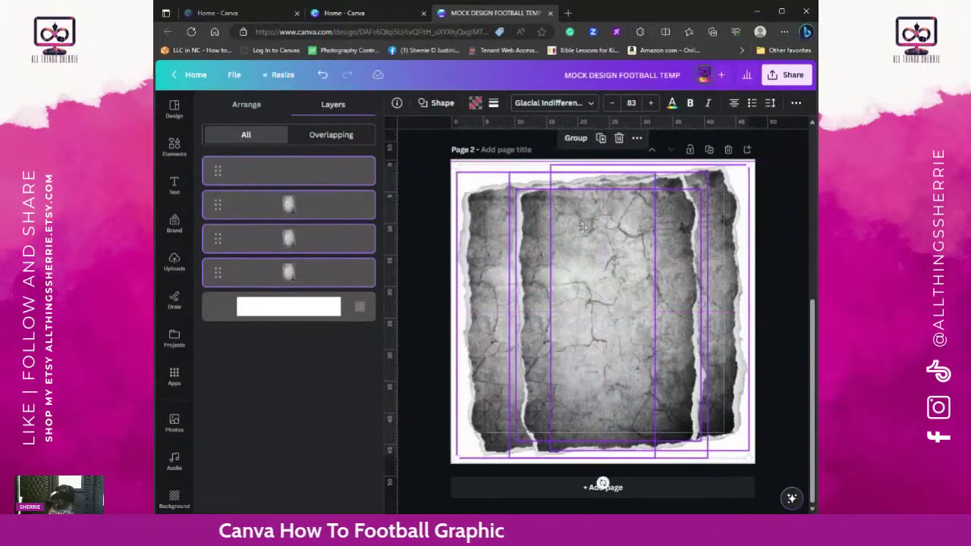
scroll(816, 273, up, 5)
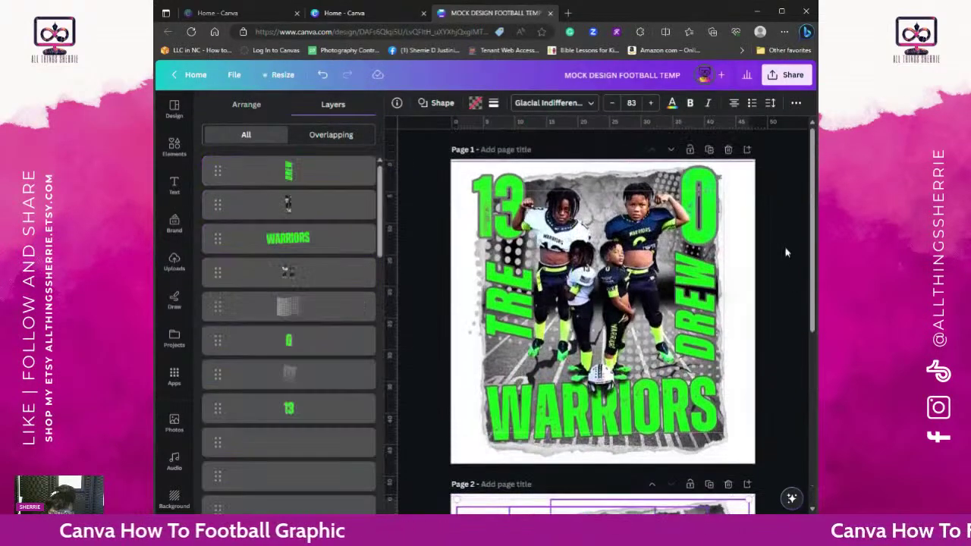
scroll(786, 249, down, 5)
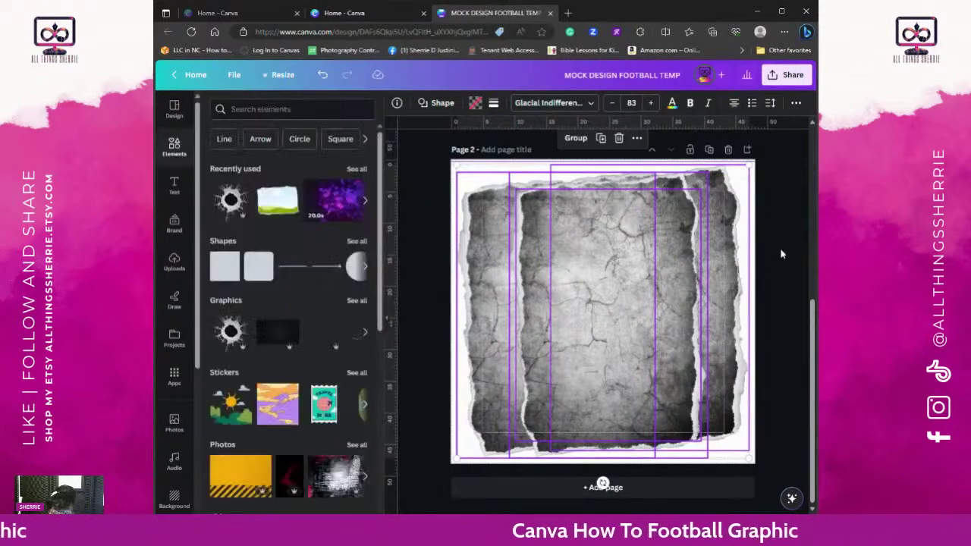
click(769, 240)
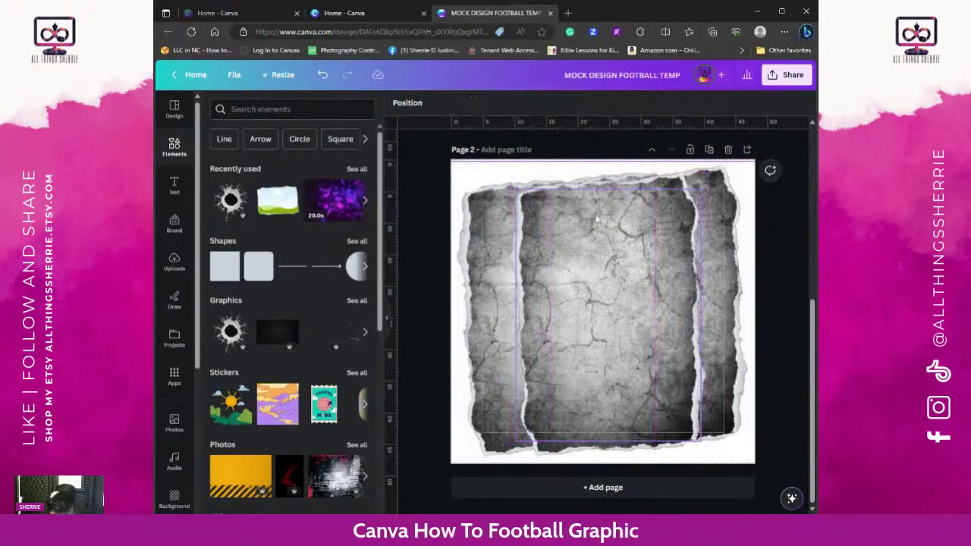
Step: Nudge the left torn-paper frame slightly to the right and enlarge the front frame a little from its upper-right corner
click(486, 251)
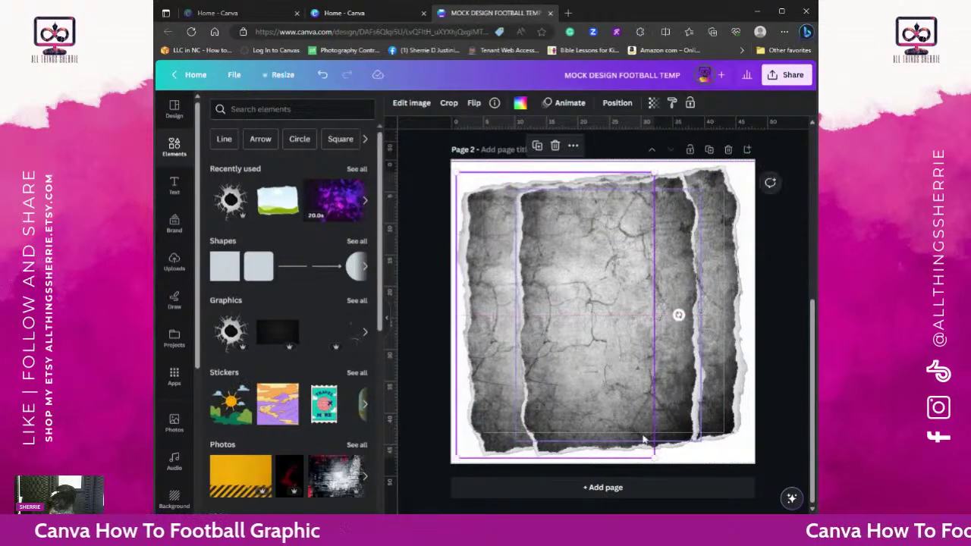
drag(642, 448, 644, 447)
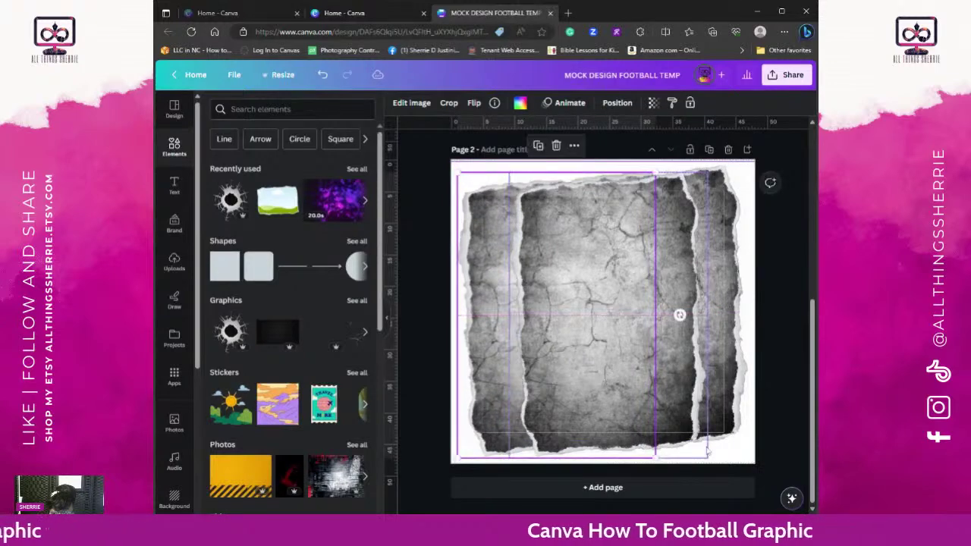
click(688, 439)
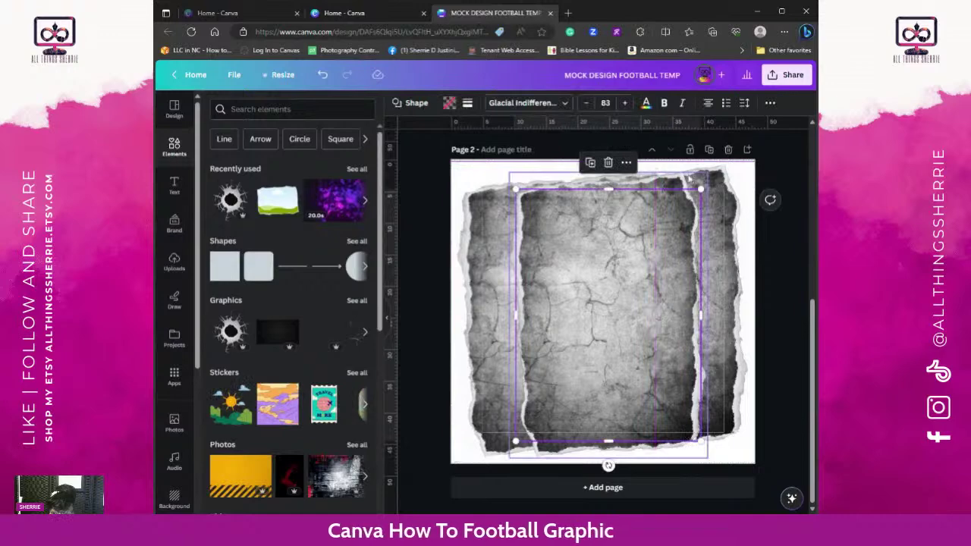
click(700, 176)
drag(707, 173, 713, 166)
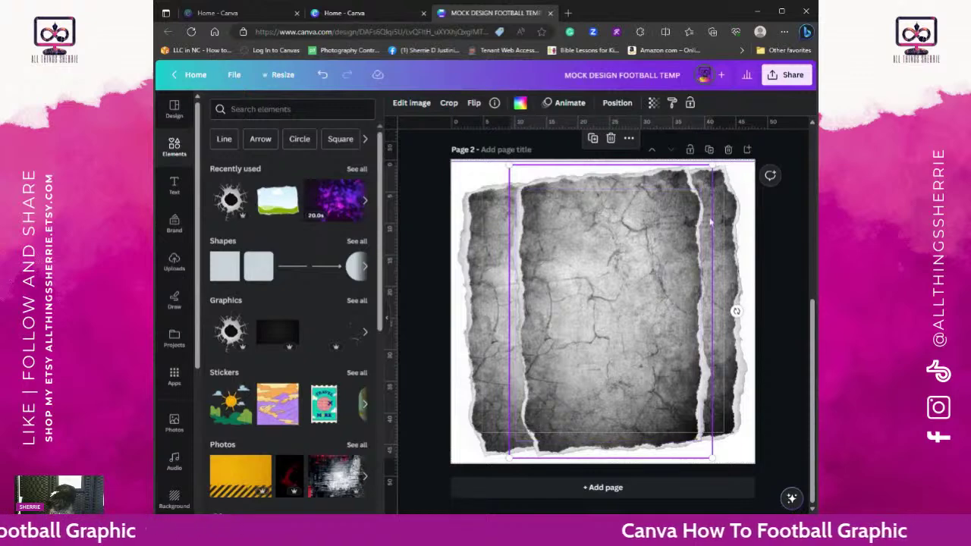
Step: Move the right and left torn-paper frames inward so that less of each shows beside the front frame
drag(711, 221, 726, 247)
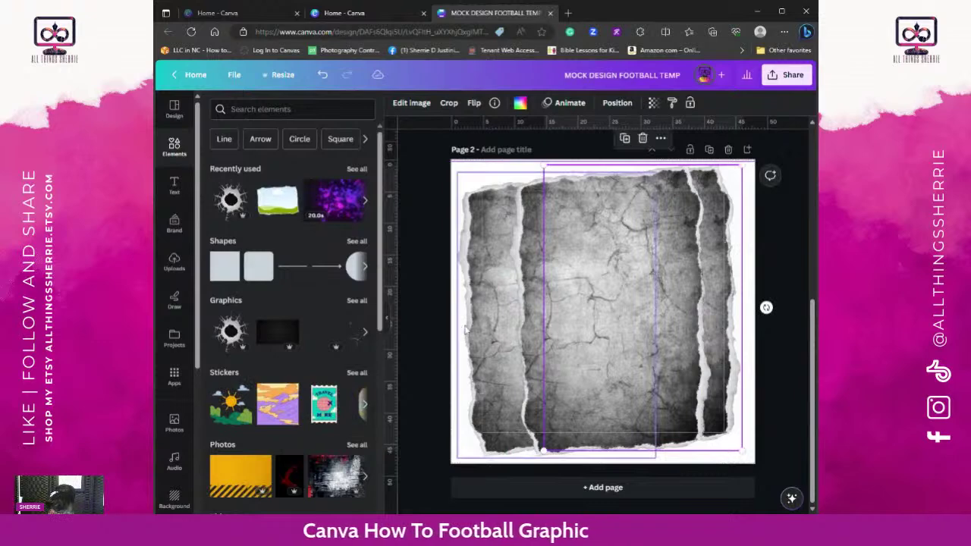
drag(466, 328, 471, 326)
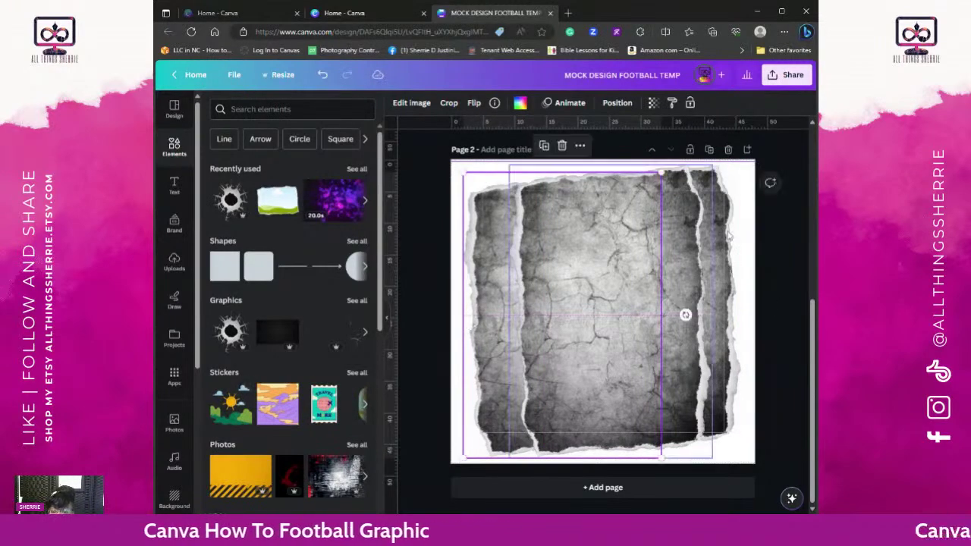
click(686, 315)
Step: Enlarge the transparent rectangle from opposite corners so it covers nearly the whole width and height of the layered frames
click(662, 286)
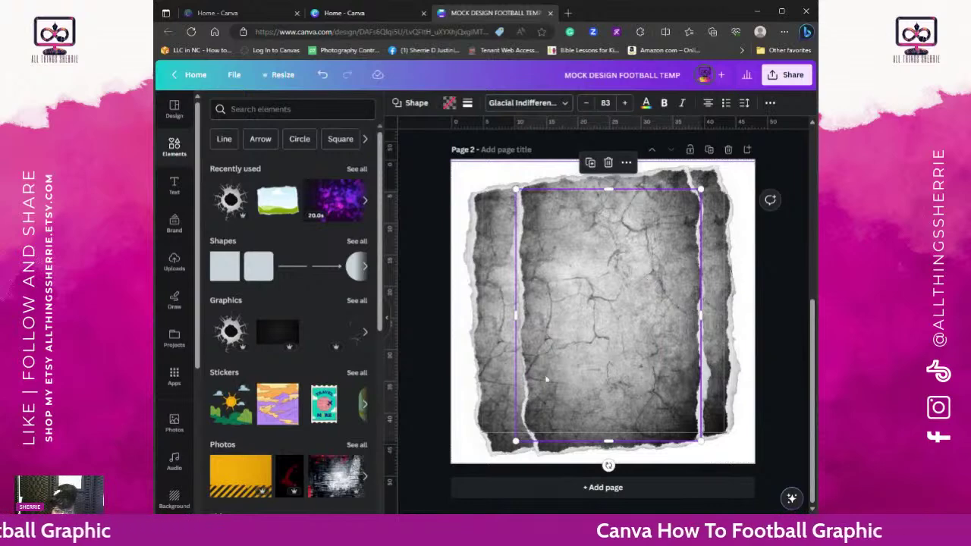
drag(509, 445, 481, 451)
drag(701, 189, 736, 181)
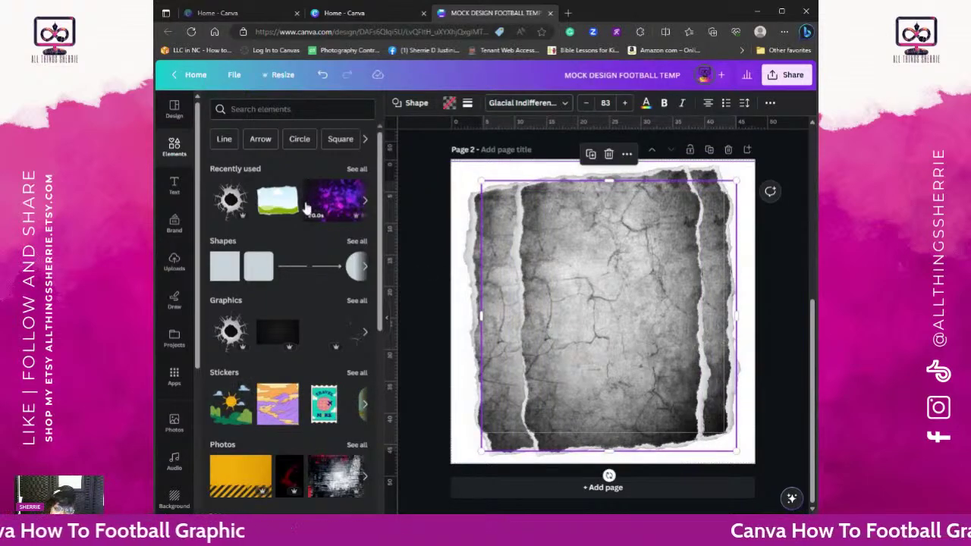
Step: Duplicate the front torn-paper frame and rotate the copy to a horizontal orientation with its photo upright
scroll(613, 405, up, 5)
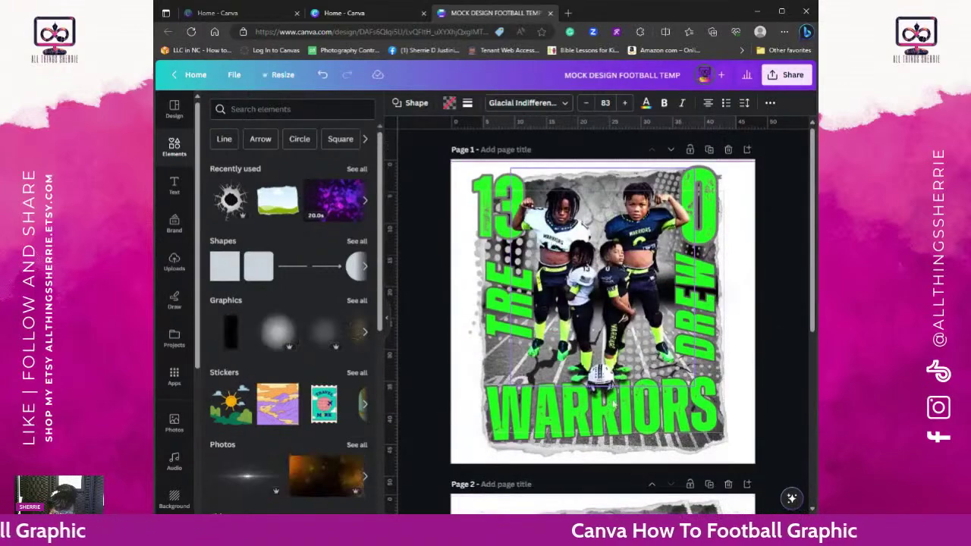
scroll(600, 357, down, 5)
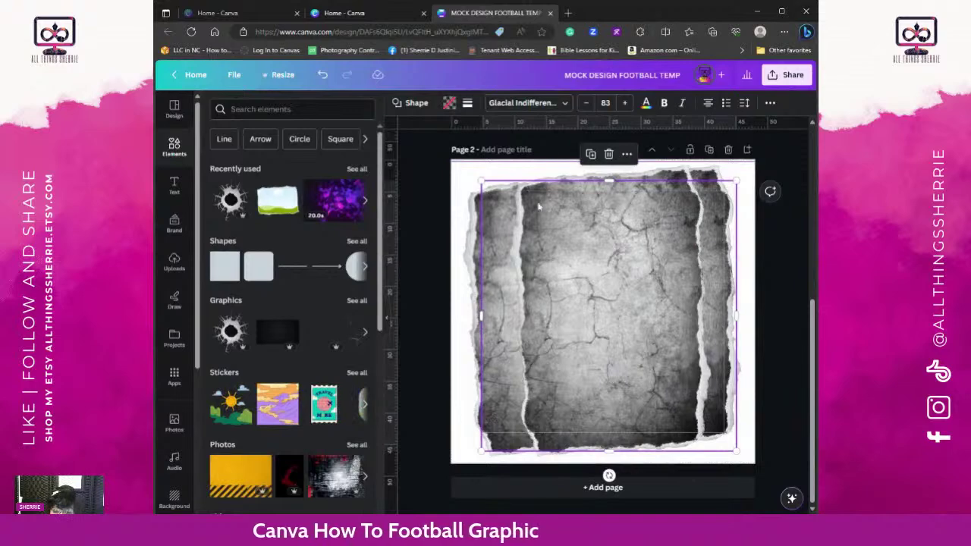
click(571, 179)
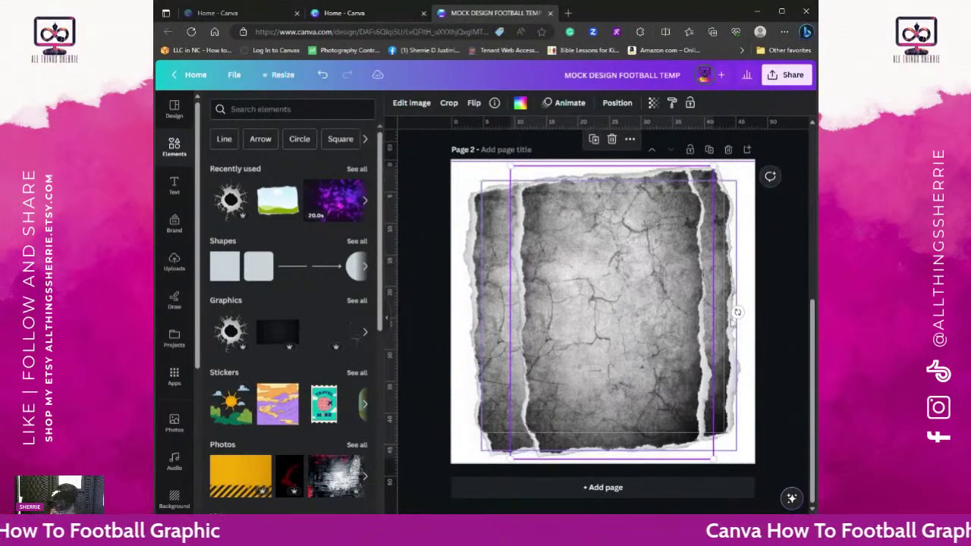
drag(737, 312, 611, 229)
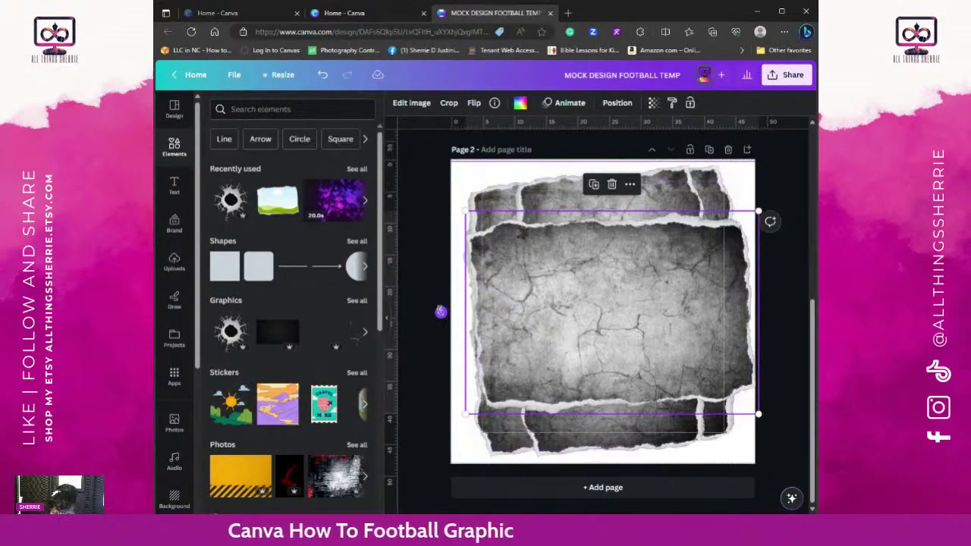
drag(770, 221, 733, 324)
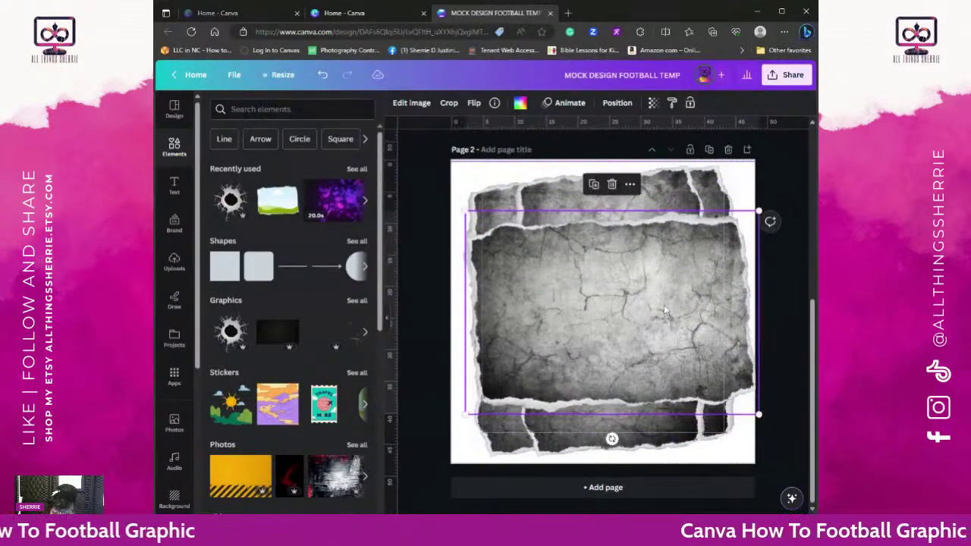
Step: Move the horizontal frame to the bottom of page 2 and resize it to match the width of the layered frames
drag(664, 304, 655, 352)
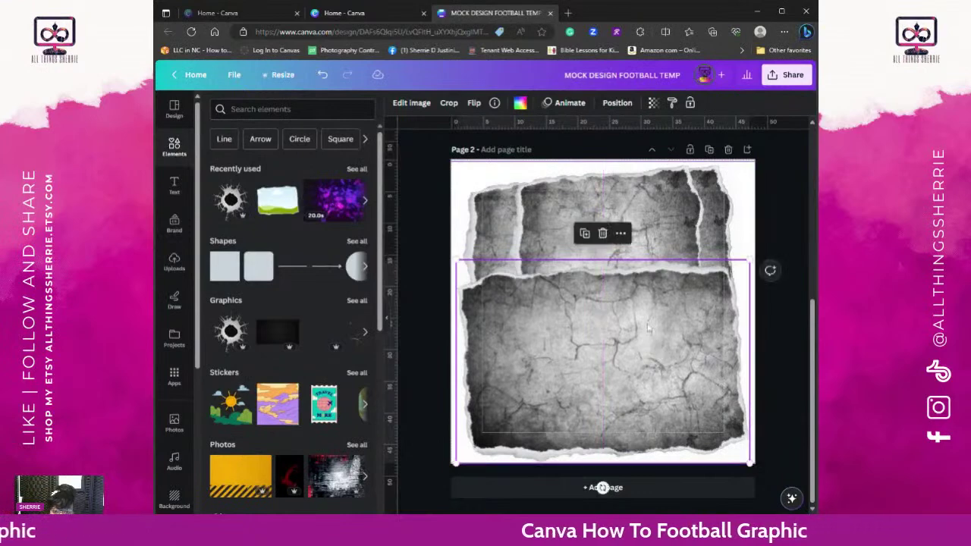
drag(456, 261, 478, 277)
drag(597, 337, 584, 335)
mouse_move(738, 274)
mouse_down()
mouse_move(759, 270)
mouse_move(748, 267)
mouse_up()
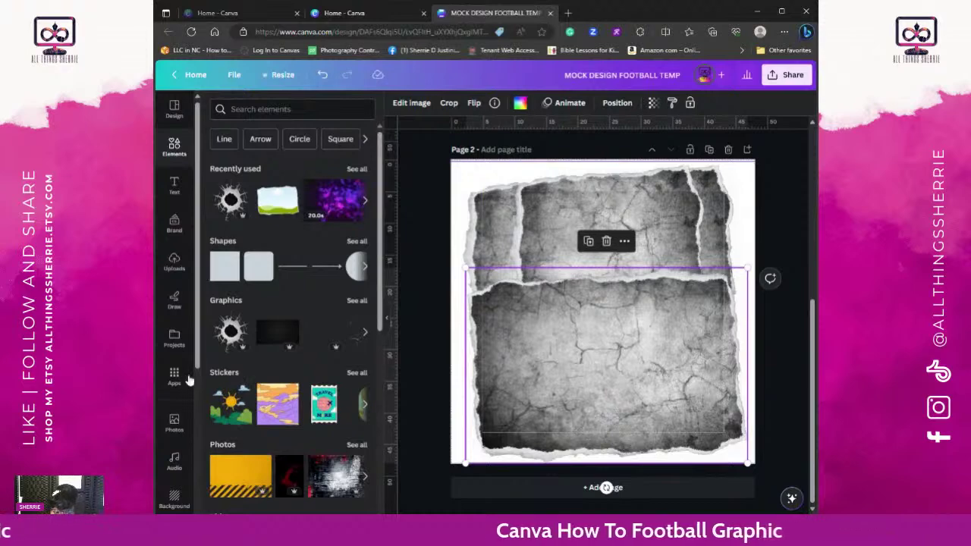
Step: Search the photo library for "football field"
click(174, 423)
click(258, 112)
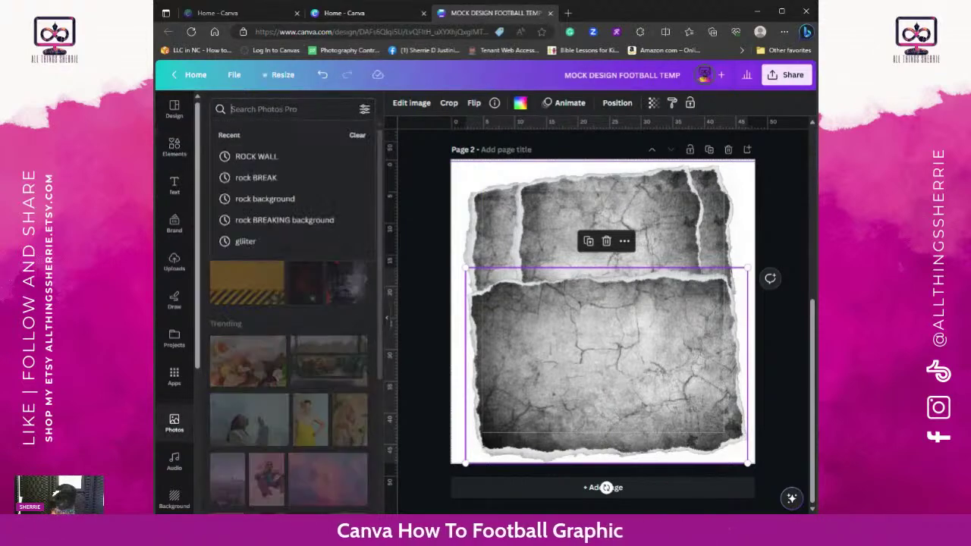
text(FOOT)
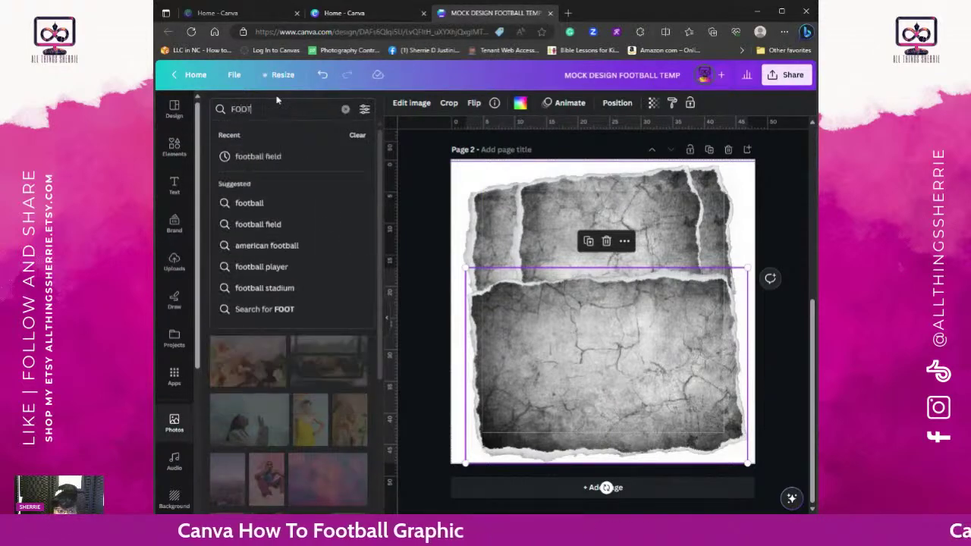
click(281, 156)
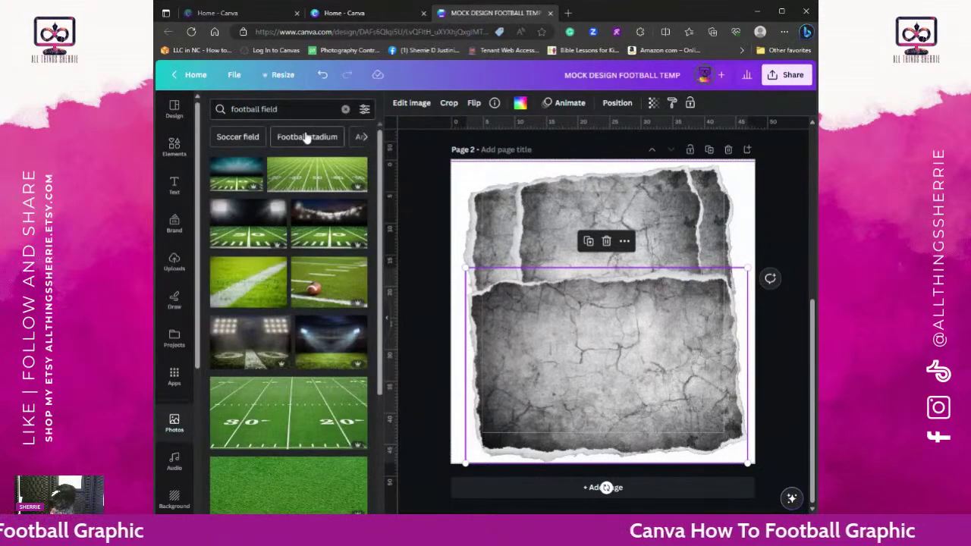
Step: Fill the lower horizontal frame with the green football field photo showing the 50-yard line
scroll(524, 372, up, 5)
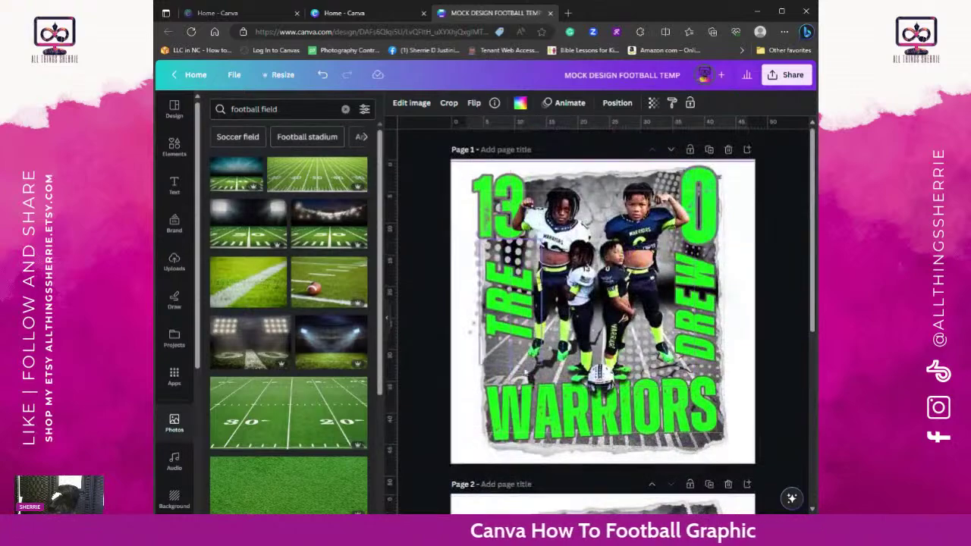
scroll(522, 377, down, 5)
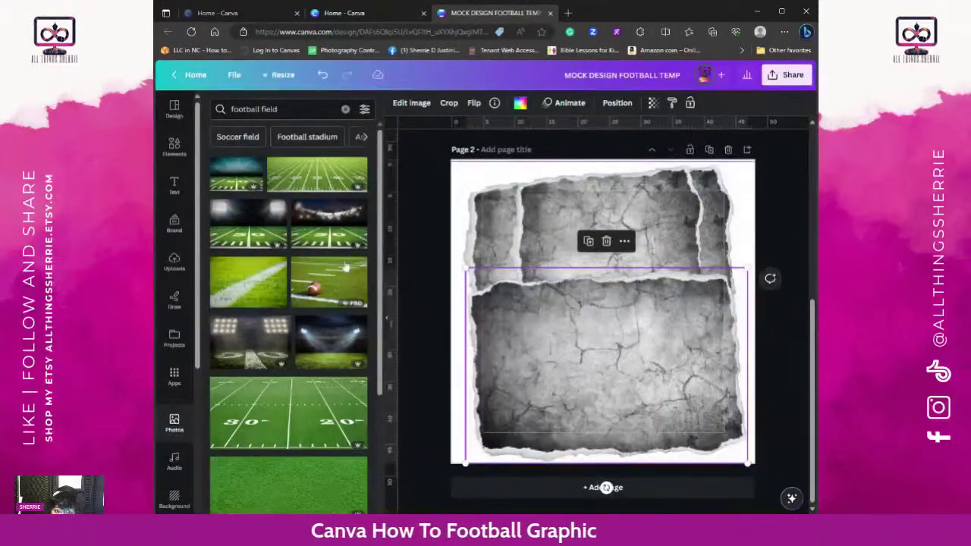
click(322, 175)
drag(636, 303, 638, 358)
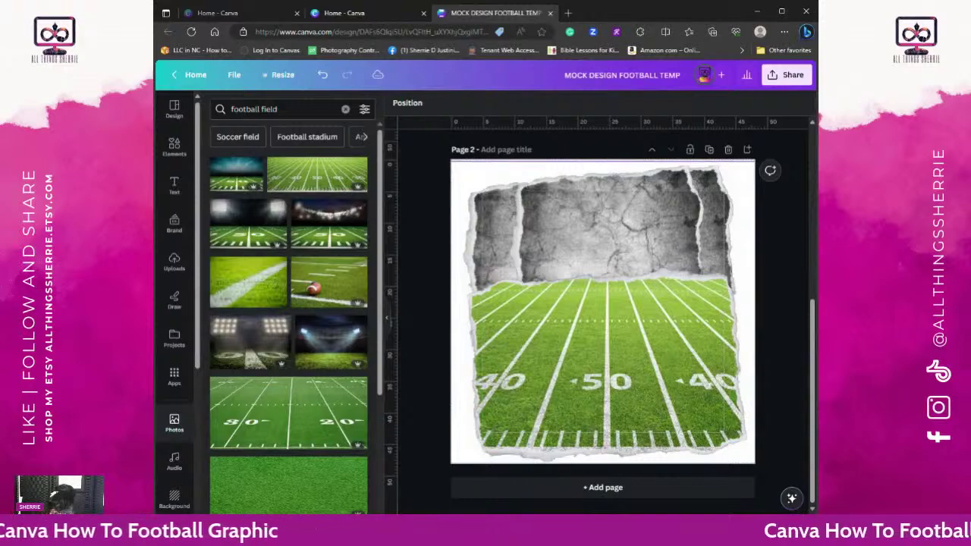
Step: Check the finished graphic on page 1, and shift the football-field frame on page 2 slightly to the left
scroll(605, 350, up, 3)
scroll(605, 351, up, 2)
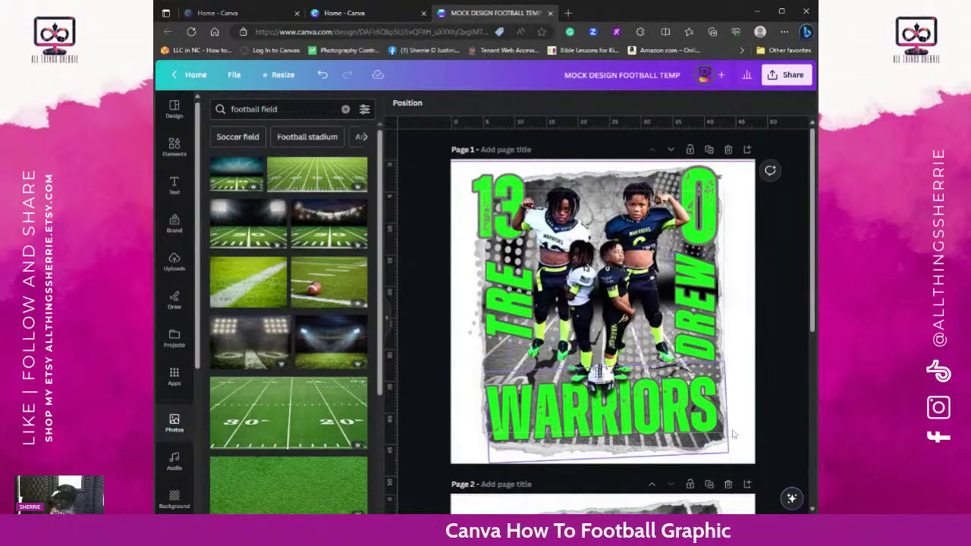
scroll(599, 343, down, 3)
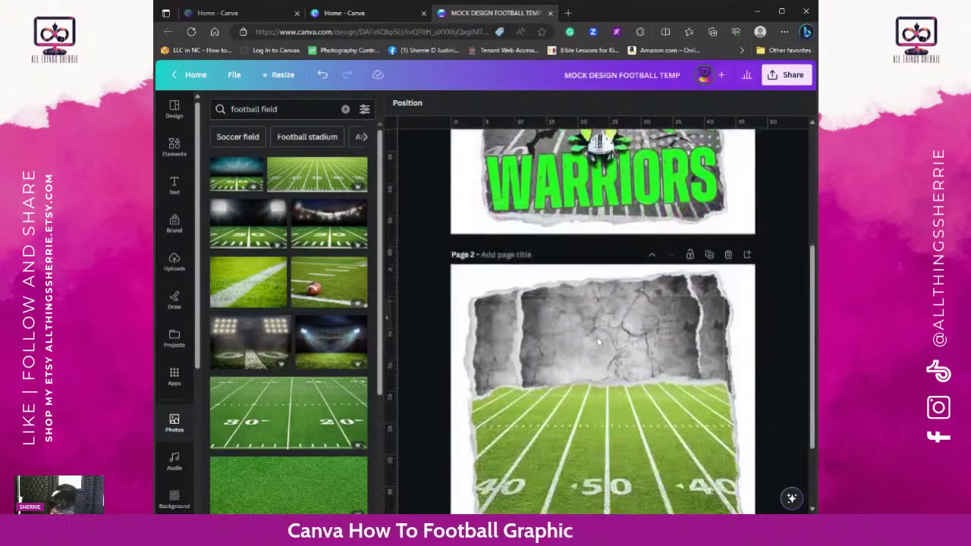
scroll(599, 343, down, 1)
scroll(595, 324, down, 1)
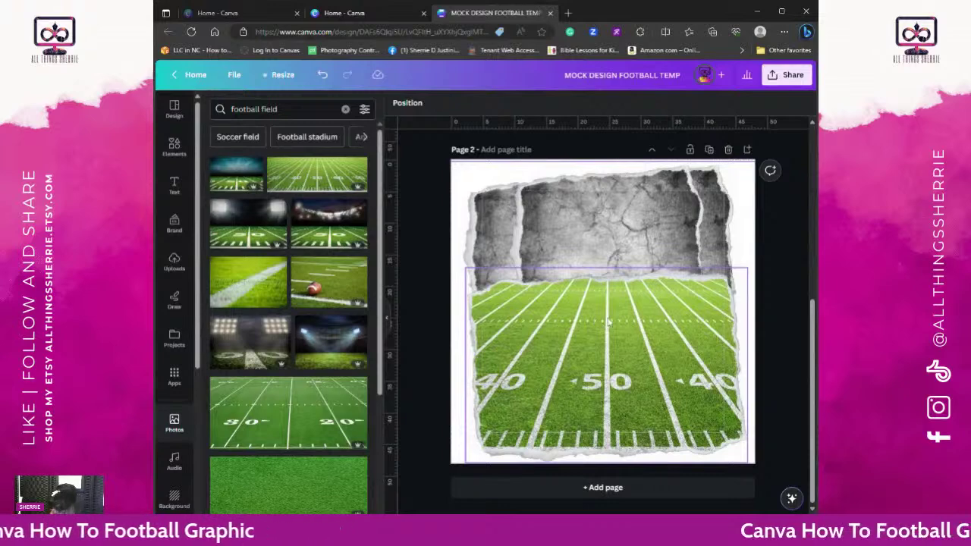
click(596, 323)
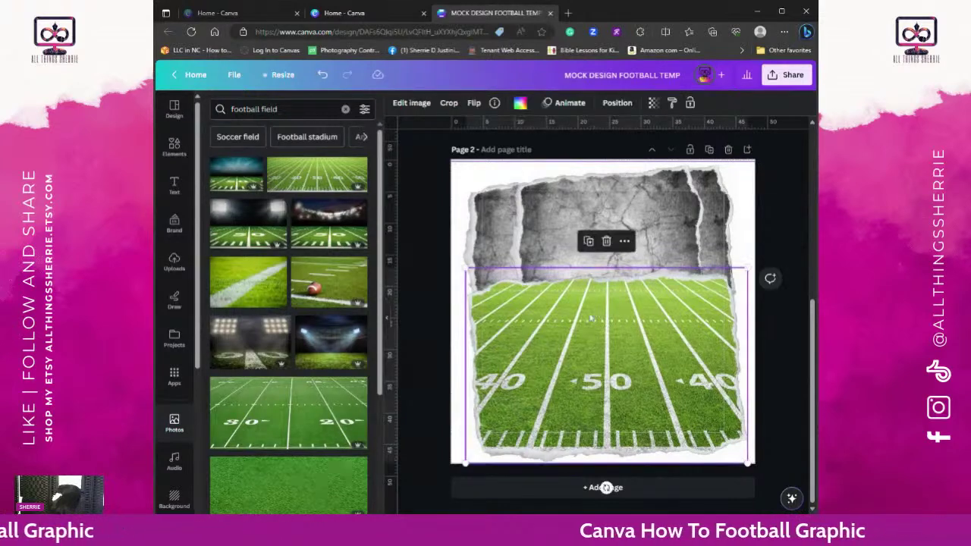
drag(591, 318, 609, 364)
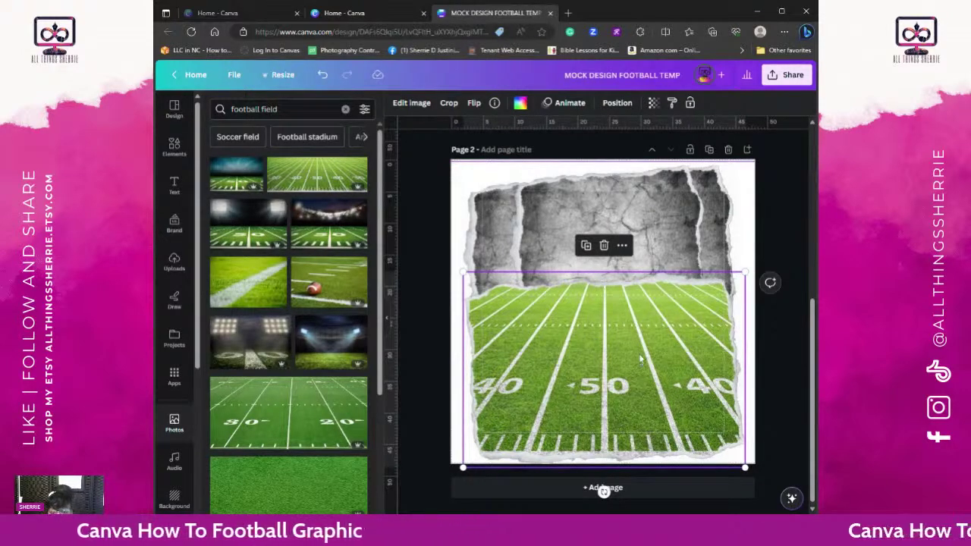
drag(641, 363, 635, 352)
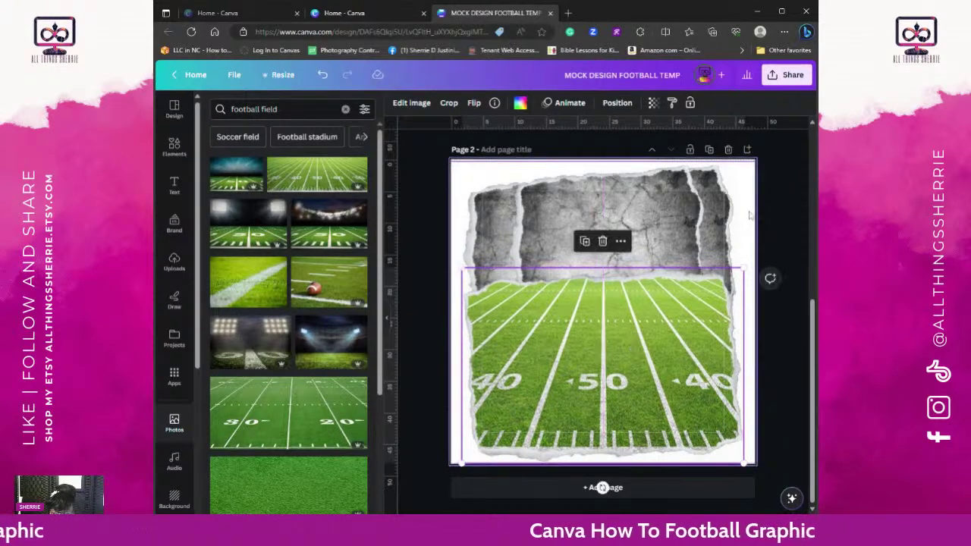
click(792, 497)
drag(782, 466, 787, 366)
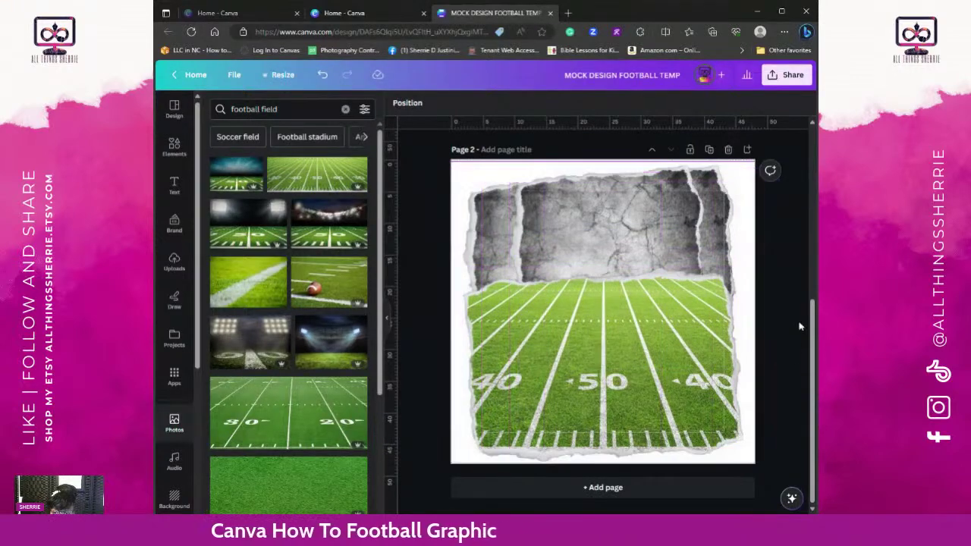
Step: Resize and reposition the football-field frame so it spans the width of the cracked-wall frames behind it
click(666, 357)
drag(666, 356, 670, 355)
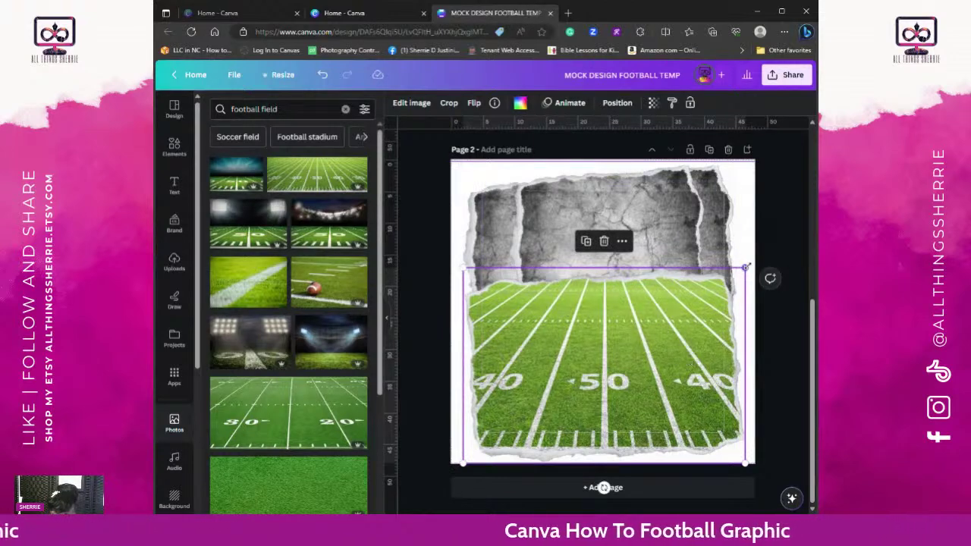
mouse_move(745, 269)
mouse_down()
mouse_move(733, 275)
mouse_move(738, 284)
mouse_up()
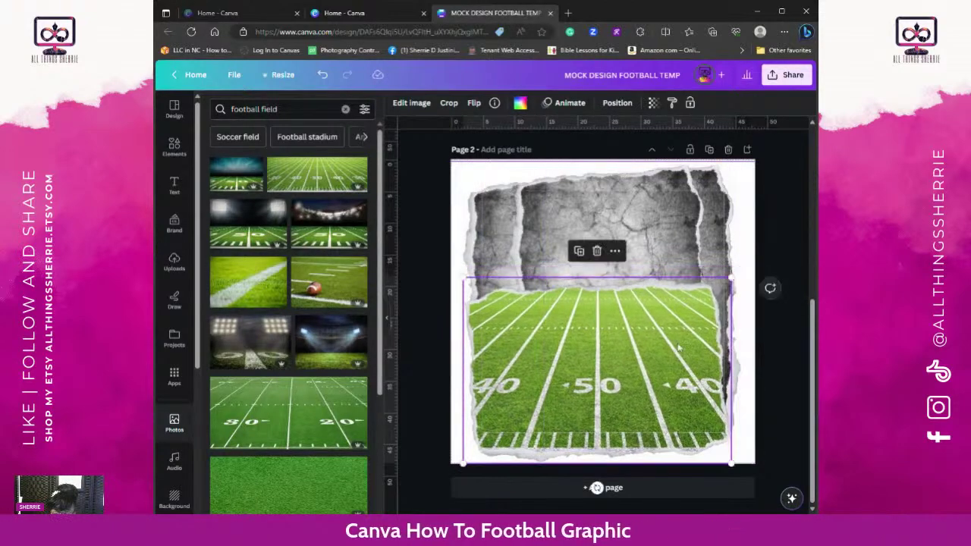
drag(658, 343, 669, 343)
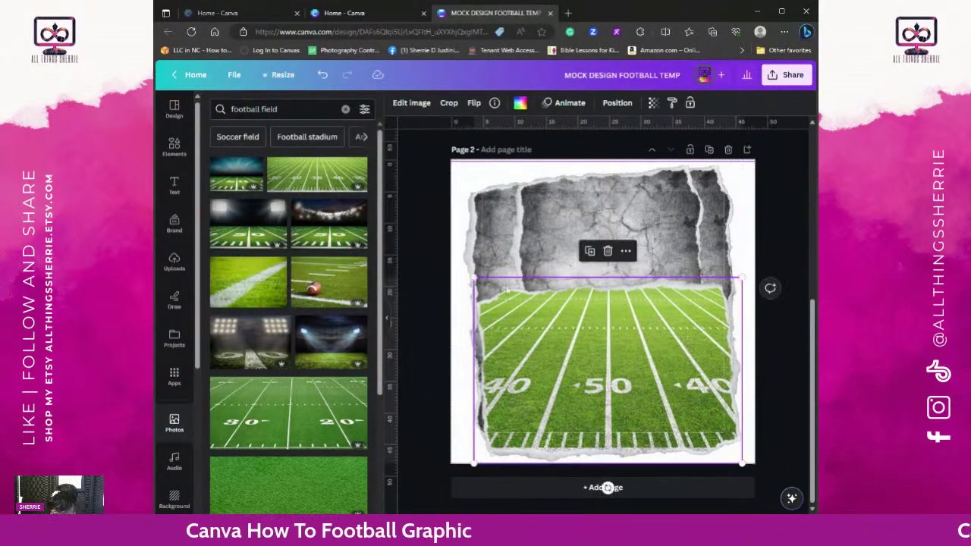
drag(472, 278, 463, 271)
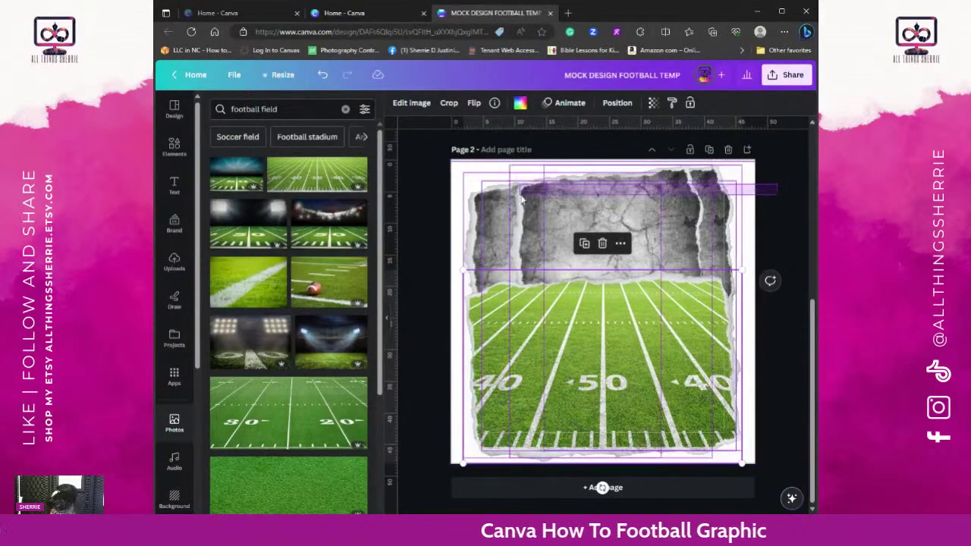
Step: Enlarge the cracked-wall frames slightly as a set, and lower the football-field frame a little to match
click(694, 228)
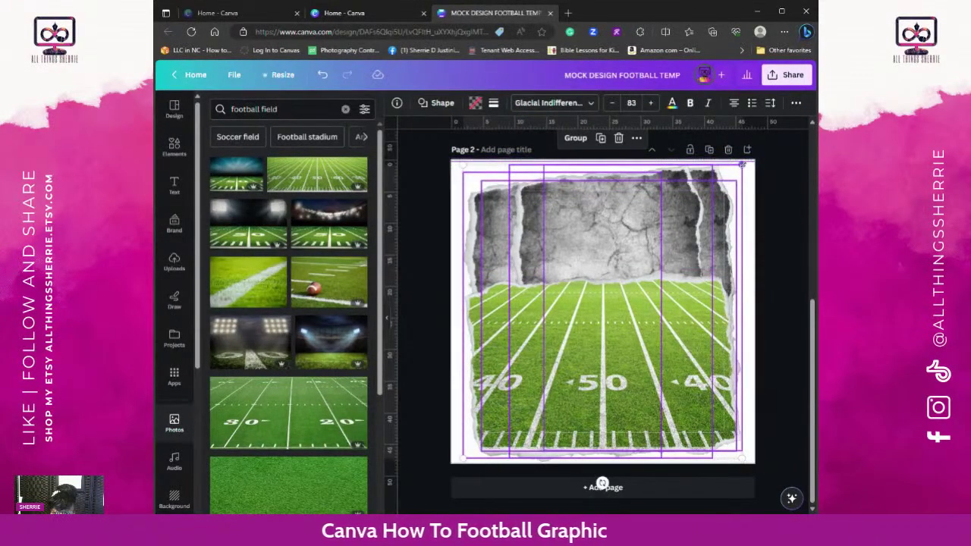
drag(747, 162, 741, 178)
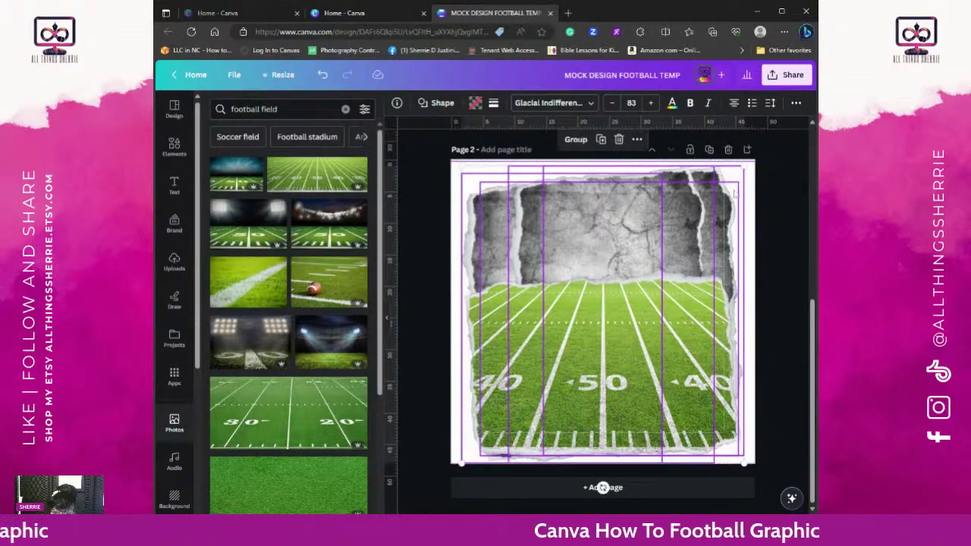
click(809, 275)
click(604, 385)
drag(605, 383, 603, 385)
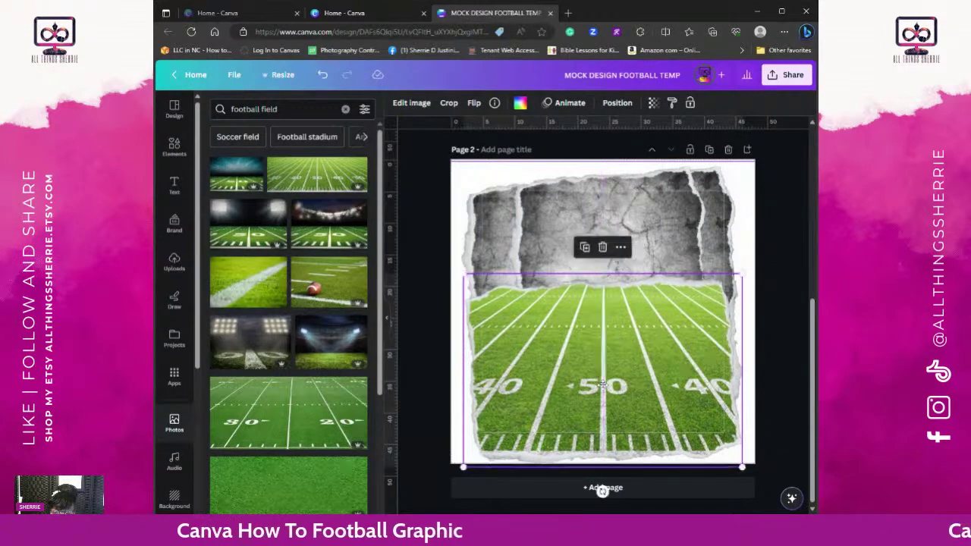
Step: Scale all the wall and field frames down slightly together and center them on page 2
click(777, 455)
drag(789, 470, 402, 167)
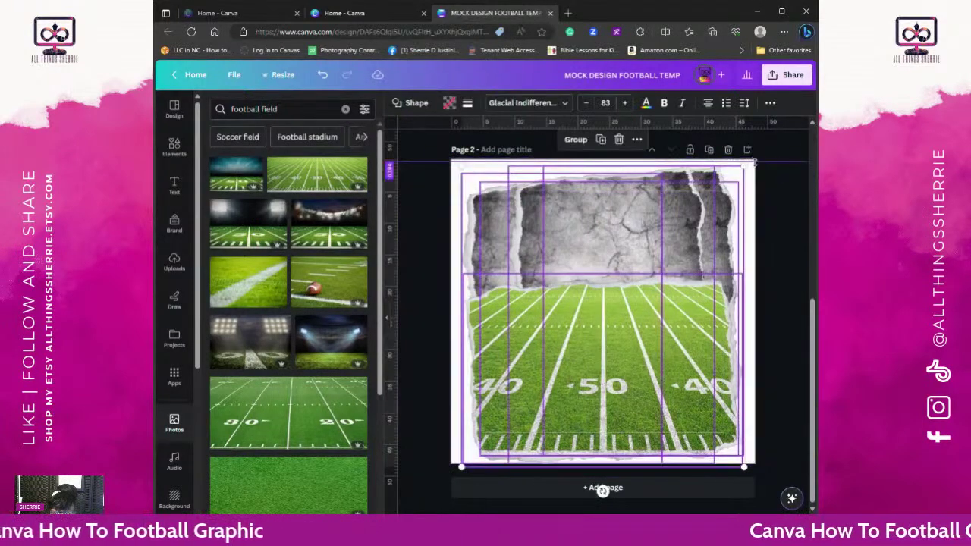
drag(754, 162, 725, 189)
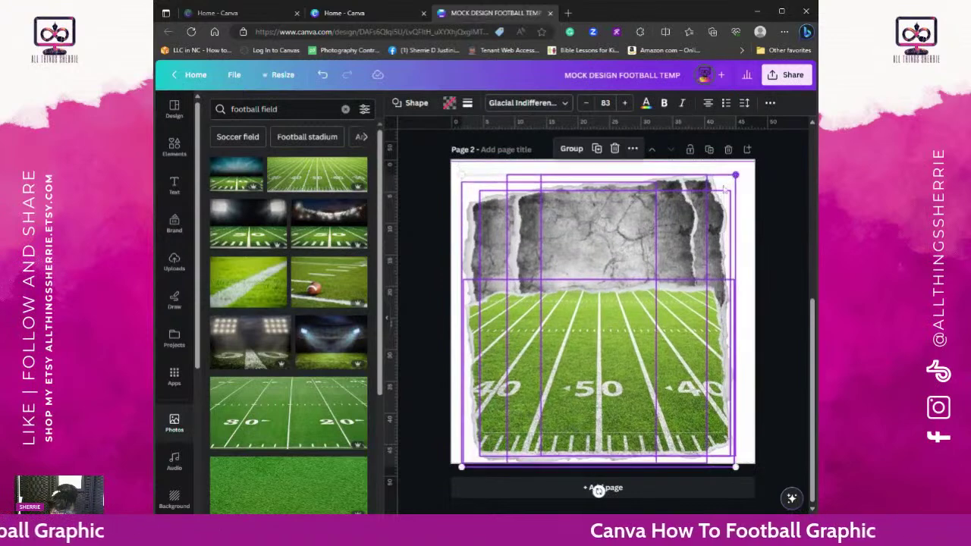
drag(645, 228, 649, 218)
click(799, 225)
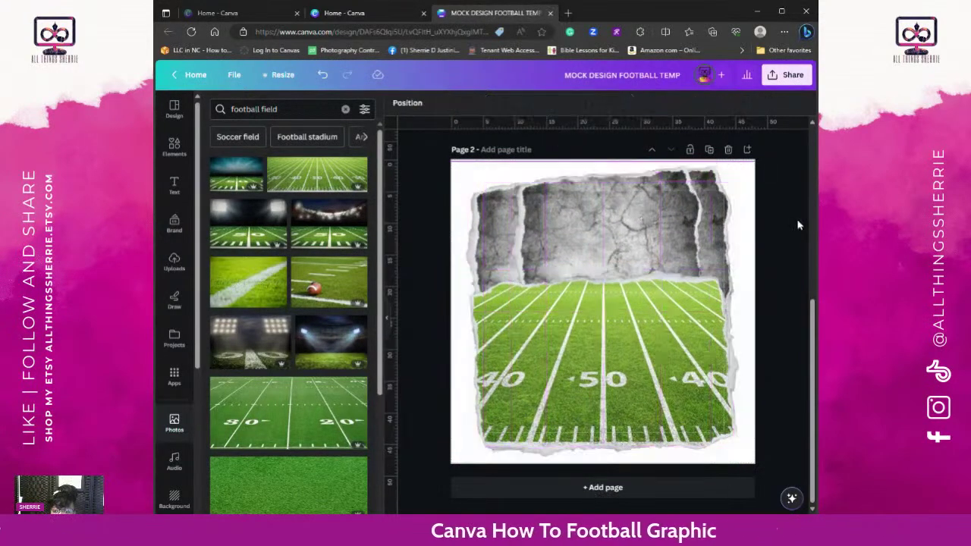
Step: Enlarge the football-field frame slightly so it reaches the right edge of the wall frames
click(702, 331)
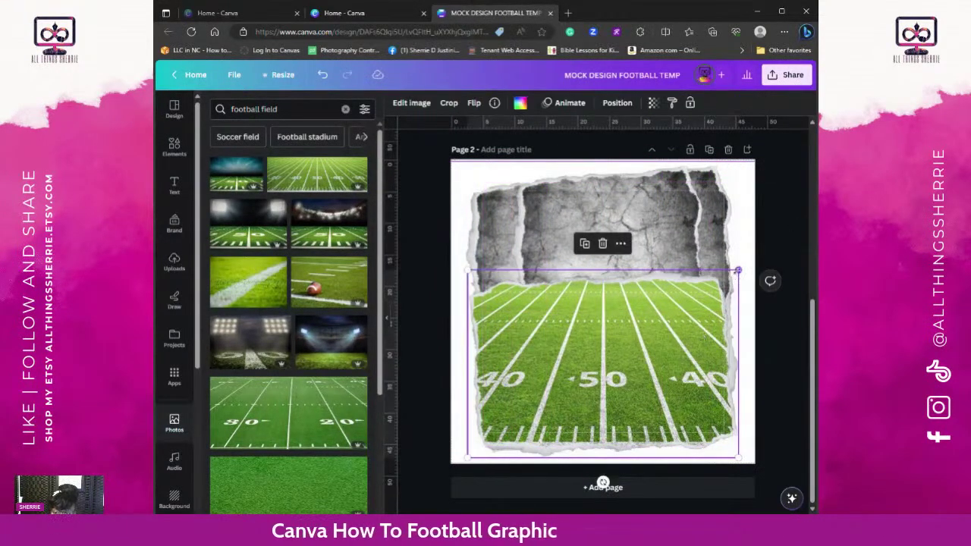
drag(738, 270, 743, 266)
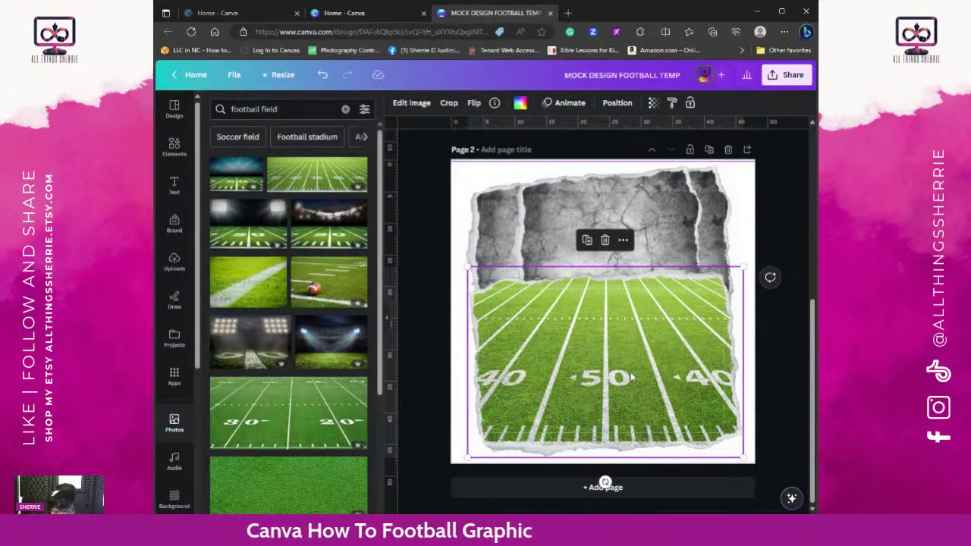
click(416, 108)
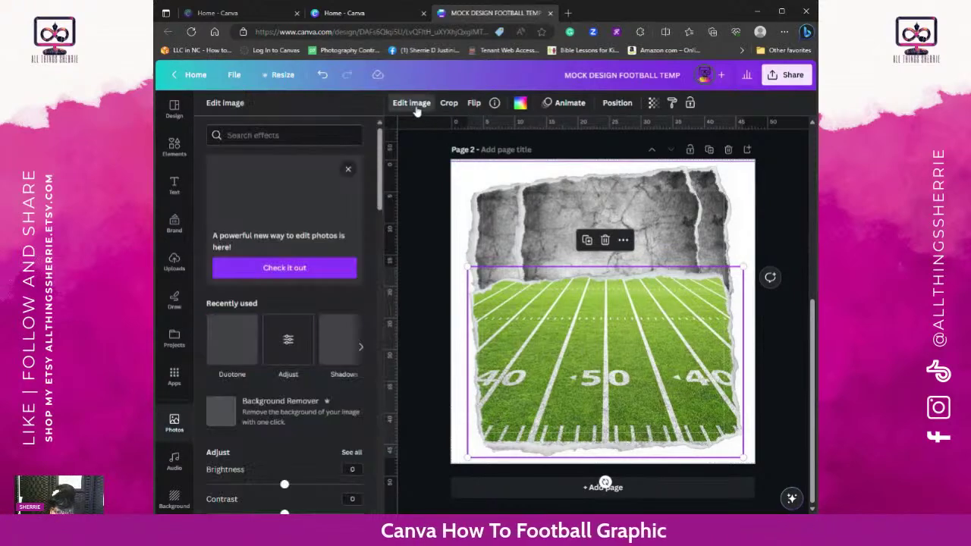
click(226, 360)
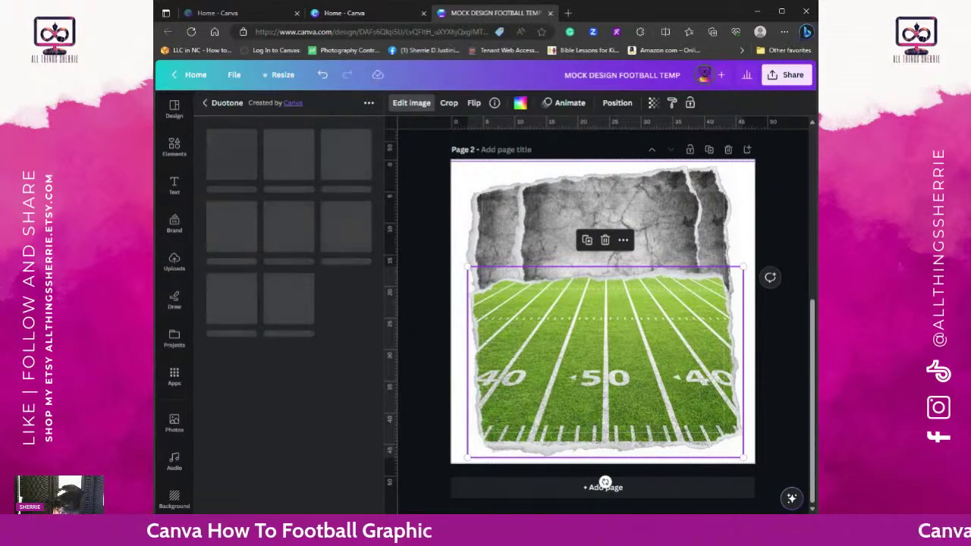
click(204, 104)
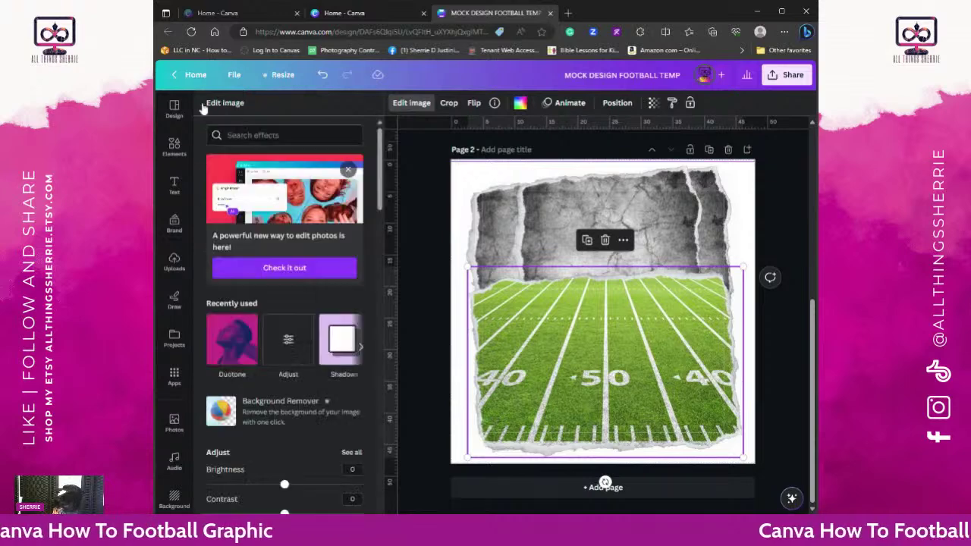
click(247, 362)
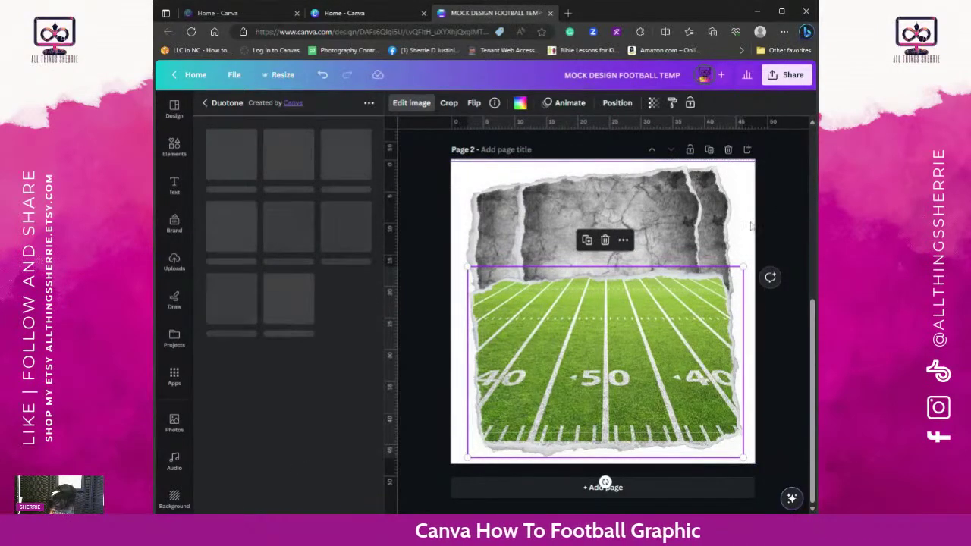
key(Escape)
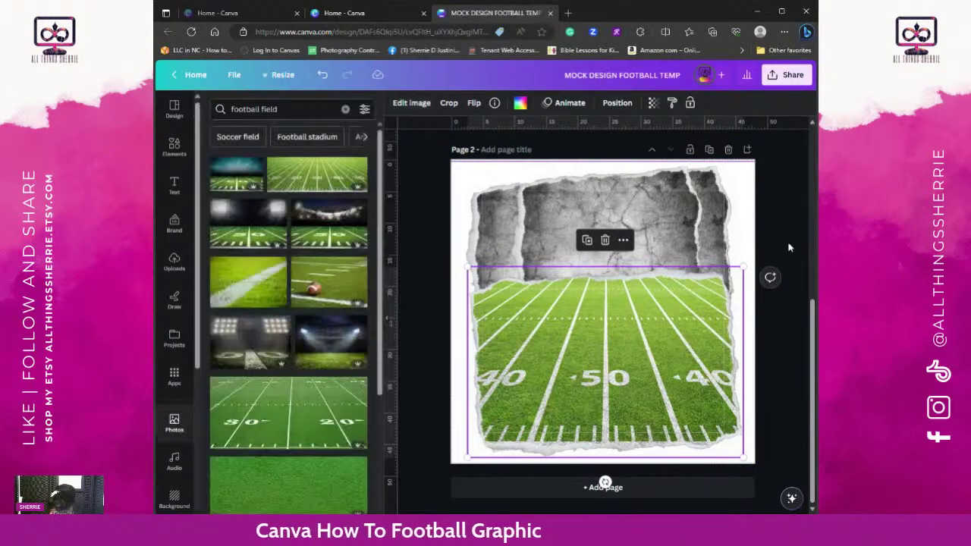
click(789, 248)
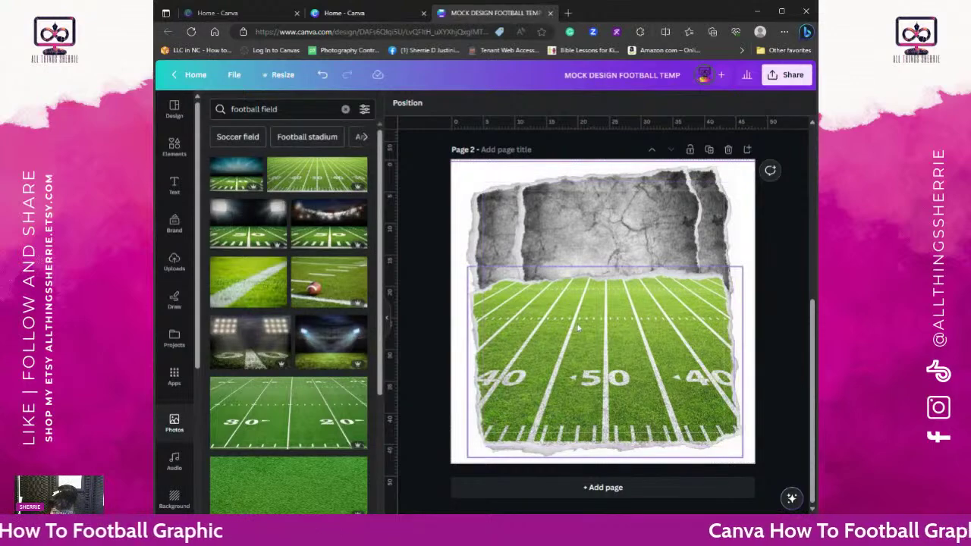
Step: Compare page 2 with the finished graphic on page 1, and set the right rear cracked-wall frame's vignette to 100
scroll(551, 278, up, 4)
scroll(576, 321, down, 4)
scroll(577, 321, down, 2)
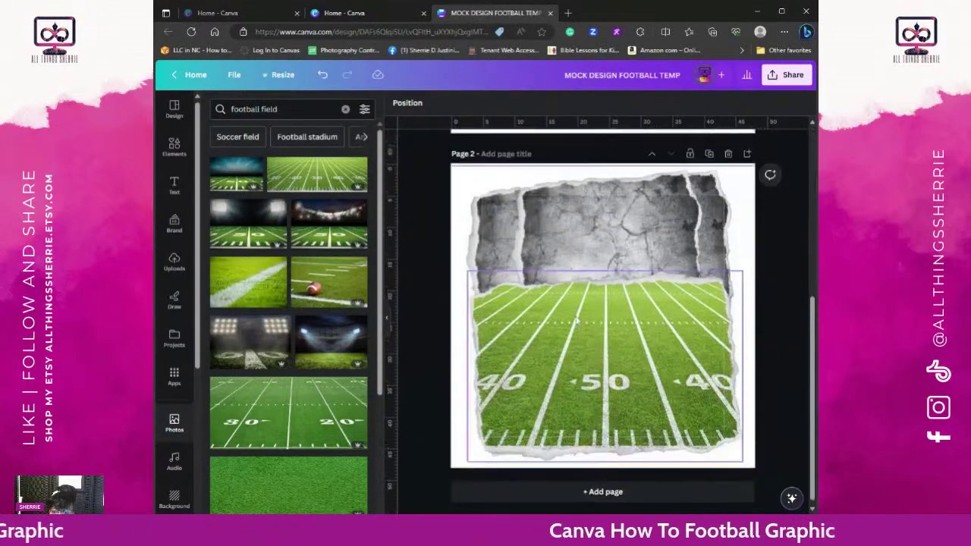
scroll(577, 321, up, 3)
scroll(780, 408, down, 2)
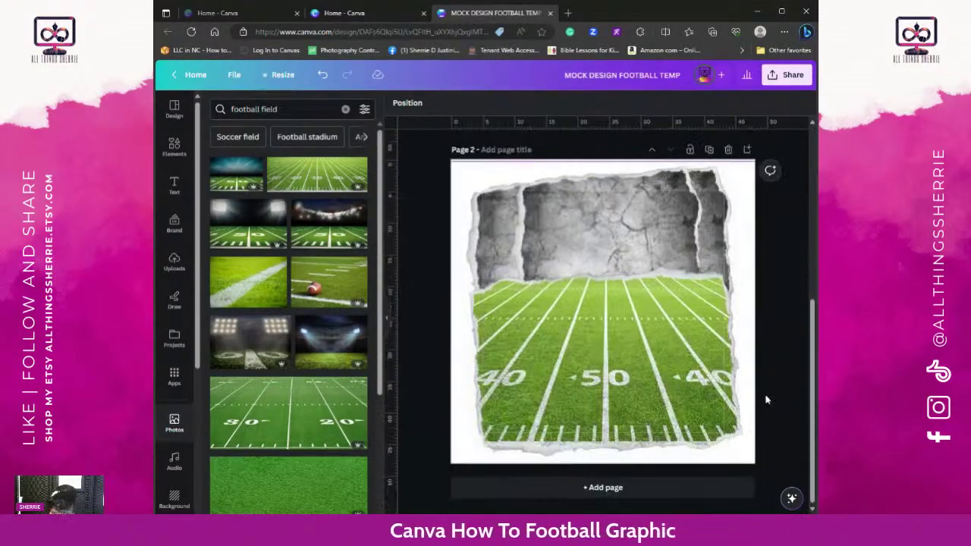
click(718, 179)
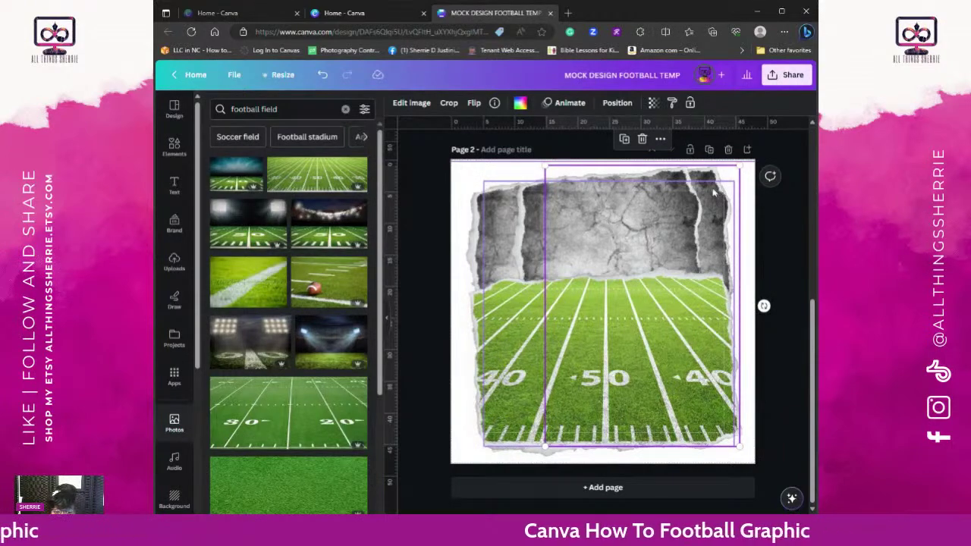
scroll(713, 193, up, 5)
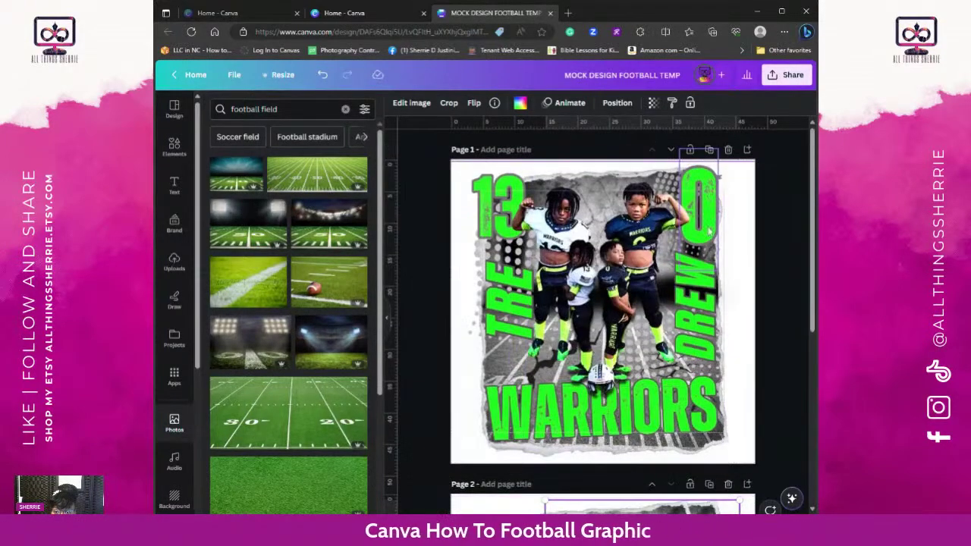
scroll(446, 193, down, 5)
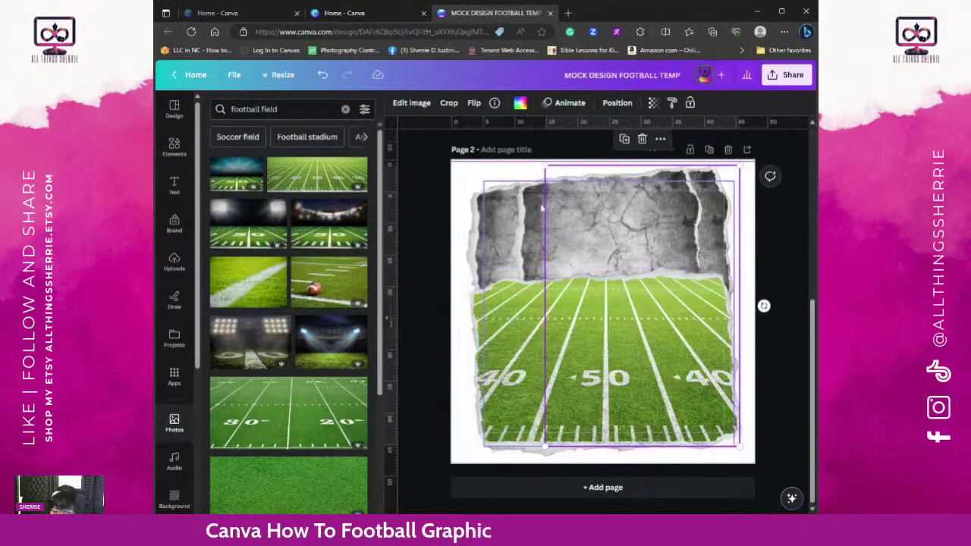
click(412, 104)
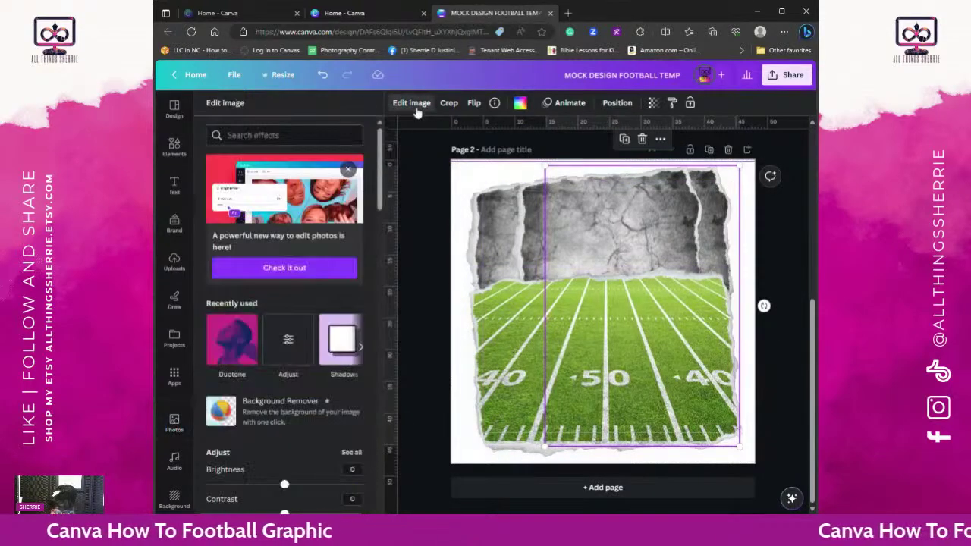
scroll(328, 311, down, 5)
scroll(324, 281, up, 1)
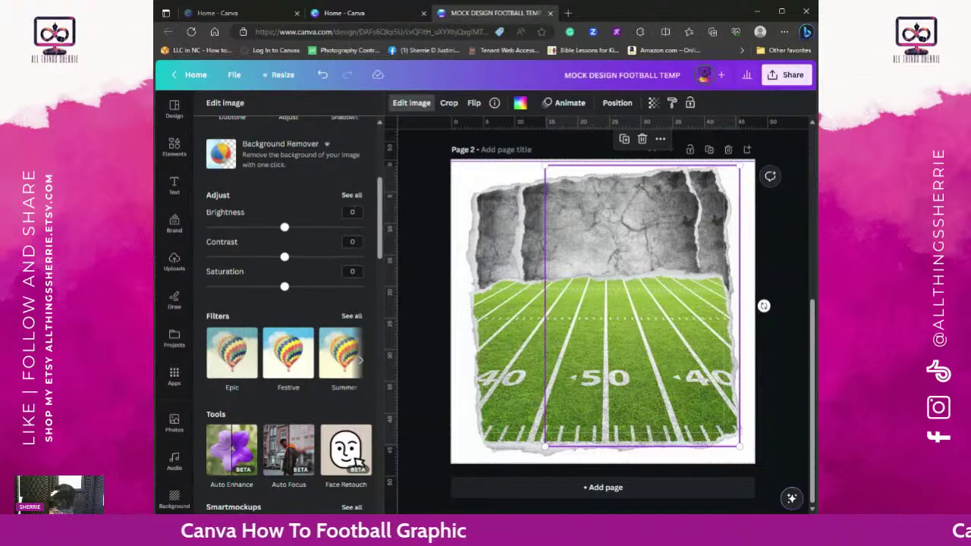
click(351, 195)
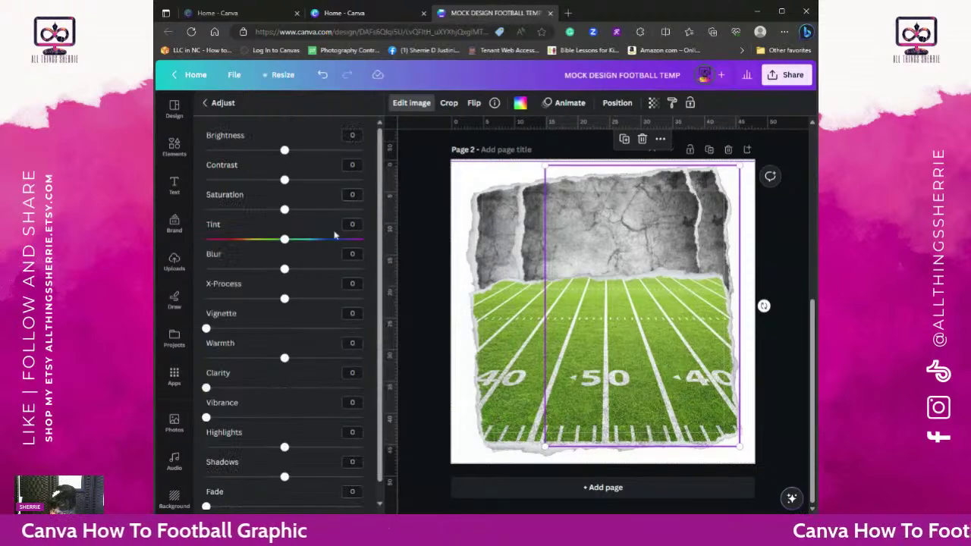
scroll(214, 315, down, 2)
drag(213, 312, 363, 311)
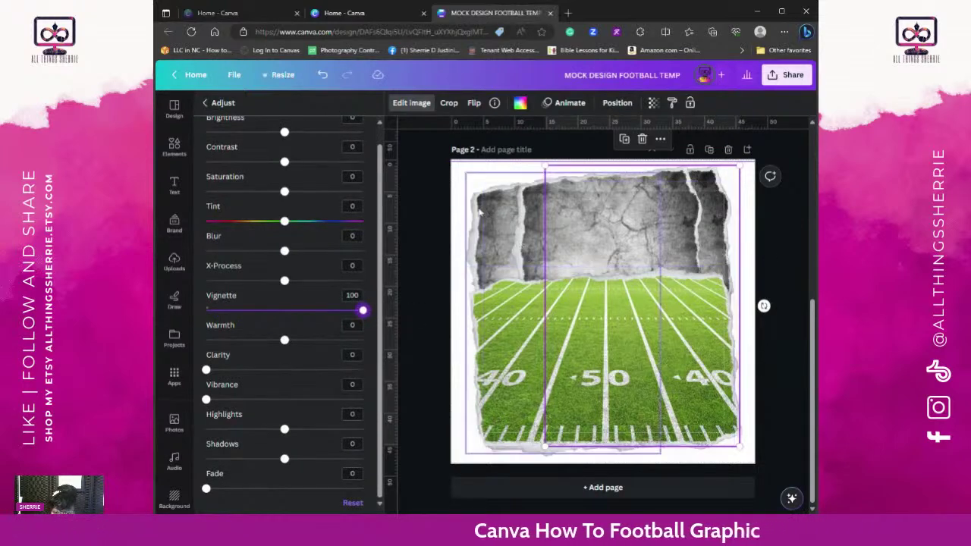
Step: Set the vignette to 100 on the left rear cracked-wall frame and on the center cracked-wall frame
click(479, 212)
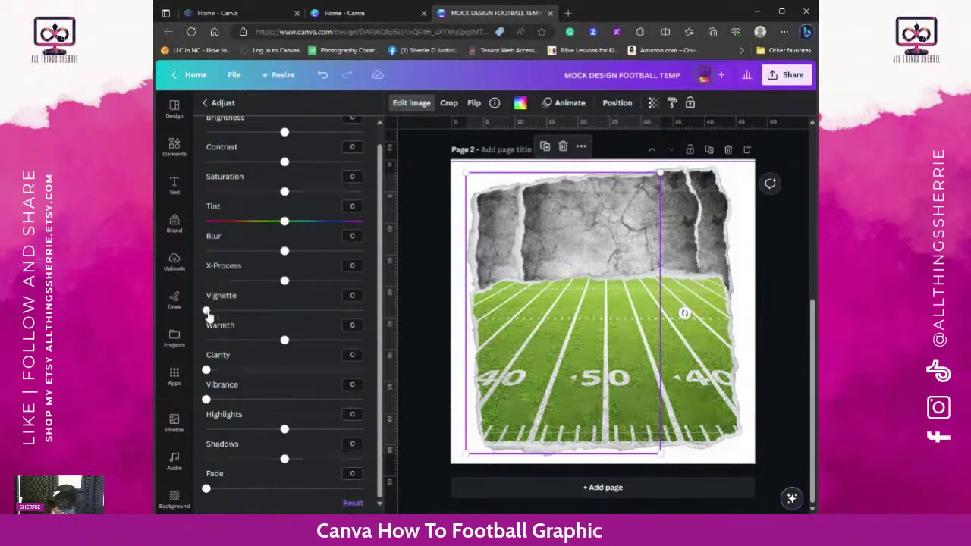
drag(206, 311, 363, 310)
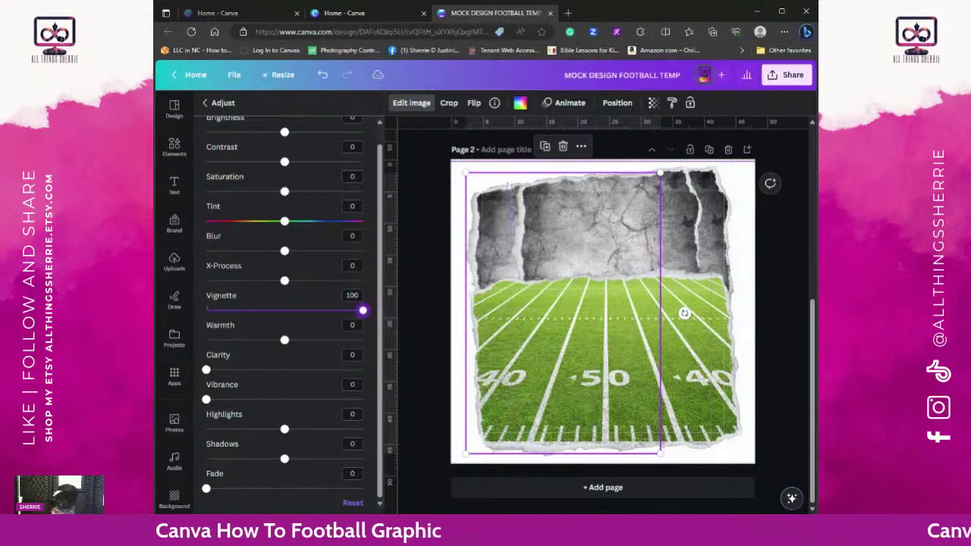
key(ctrl+z)
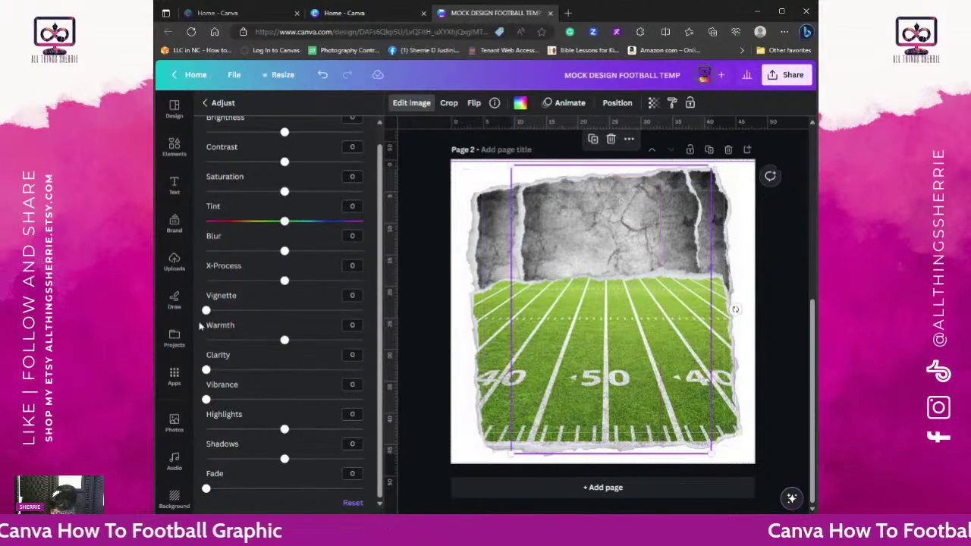
drag(206, 311, 363, 311)
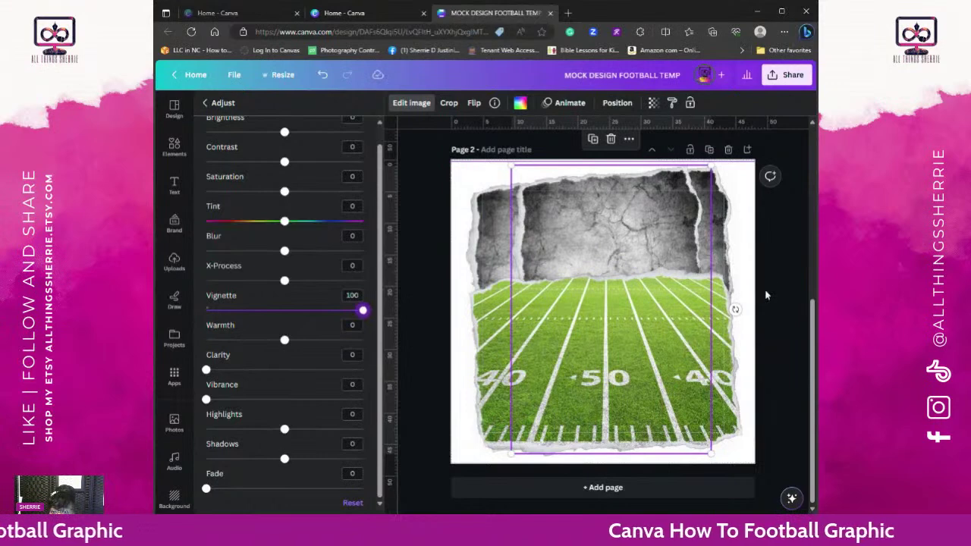
key(Escape)
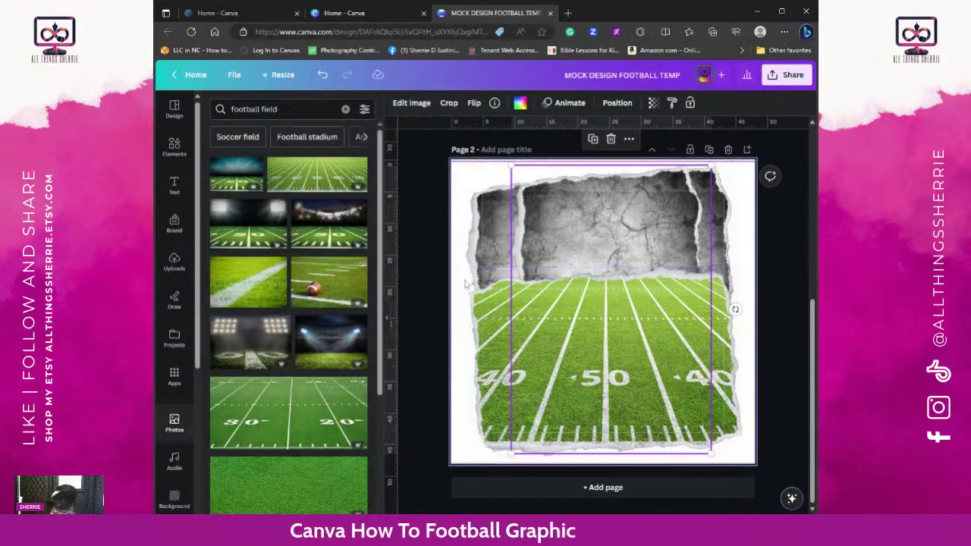
Step: Shrink the football-field frame very slightly from its upper-left corner
click(521, 393)
drag(469, 267, 469, 269)
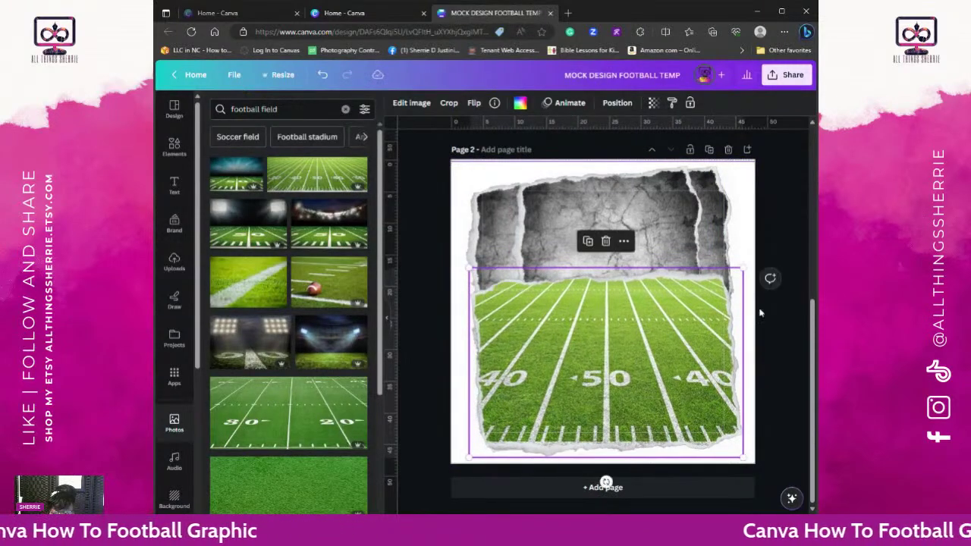
key(Escape)
click(470, 268)
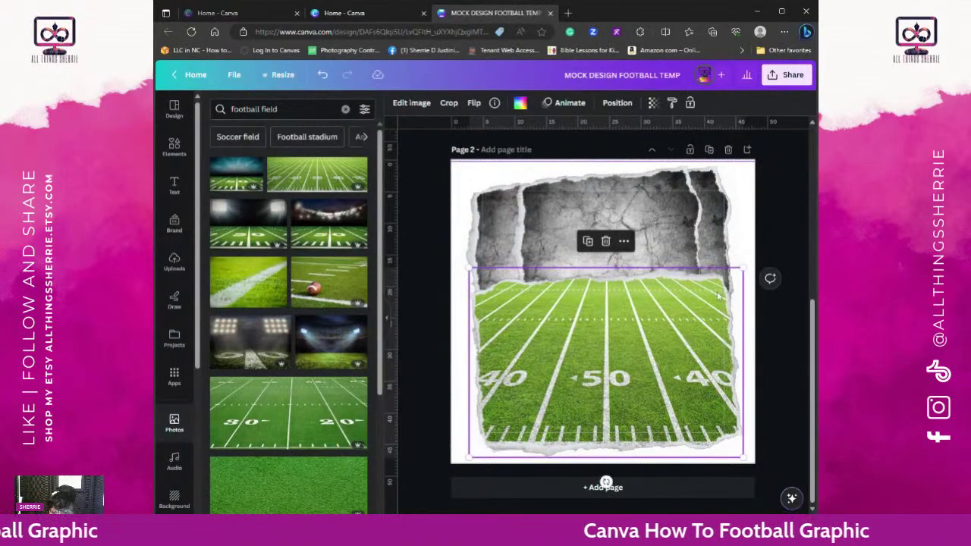
key(Escape)
click(470, 269)
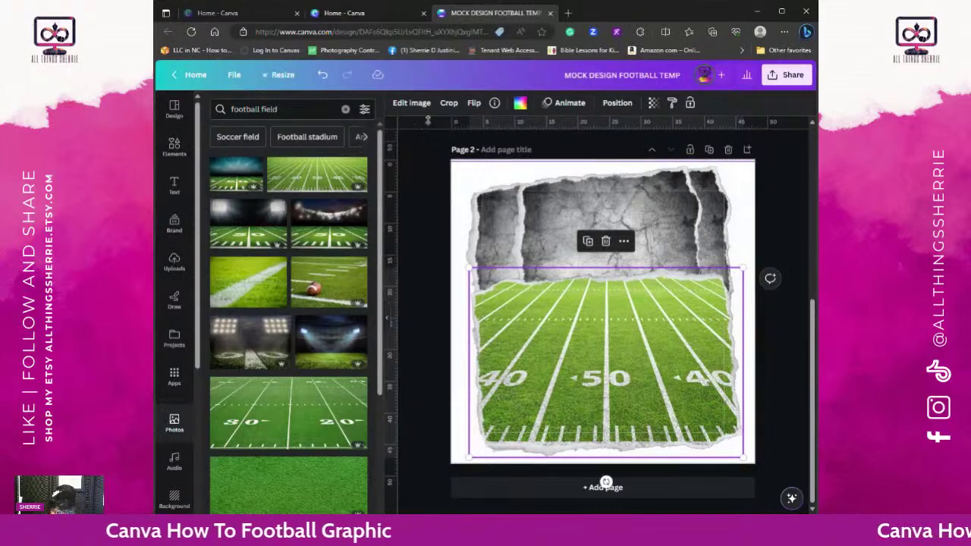
Step: Apply the Mono duotone effect to the football-field image and open its color settings
click(413, 106)
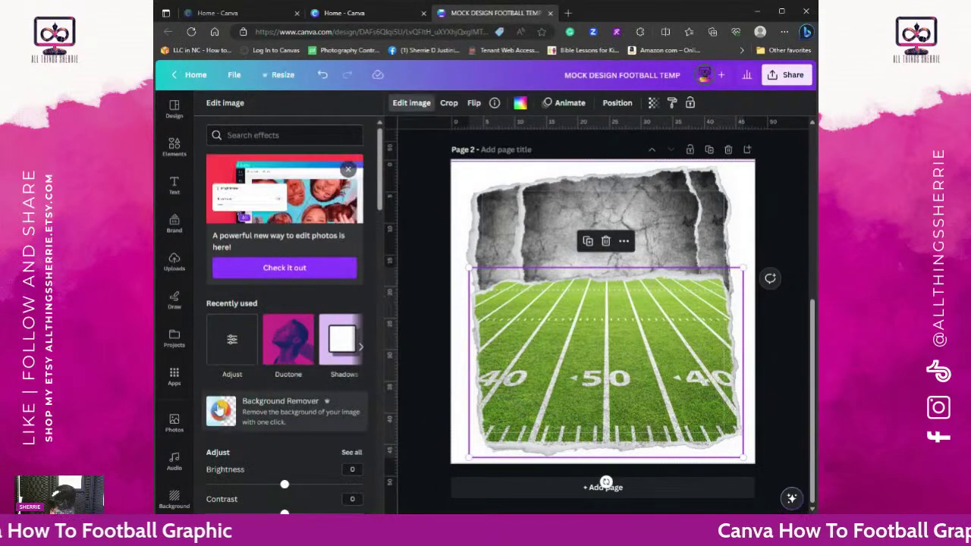
click(289, 339)
scroll(275, 430, down, 3)
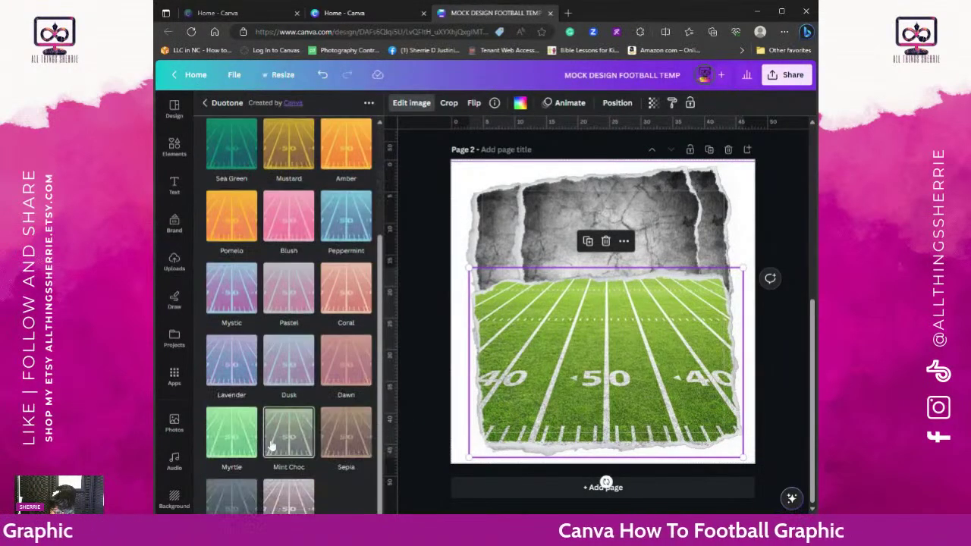
click(232, 495)
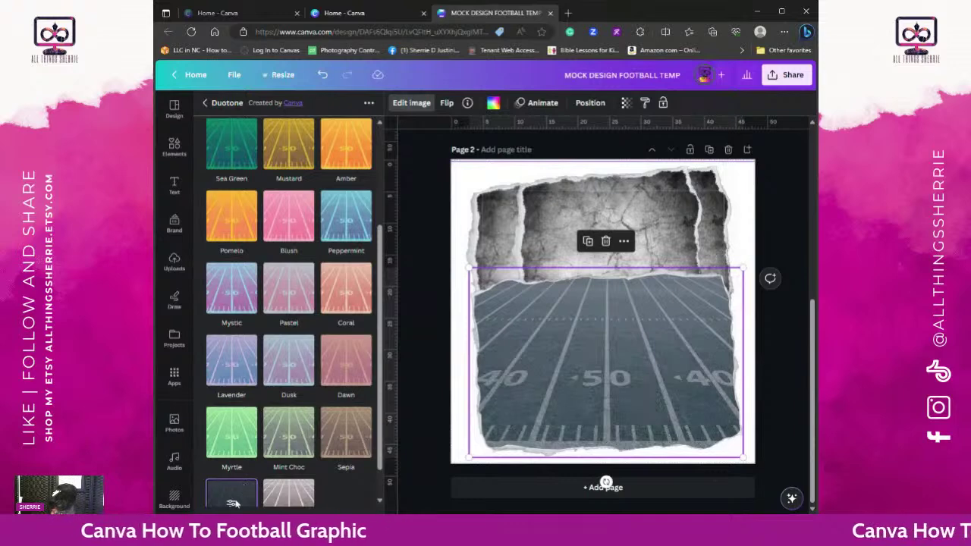
click(243, 496)
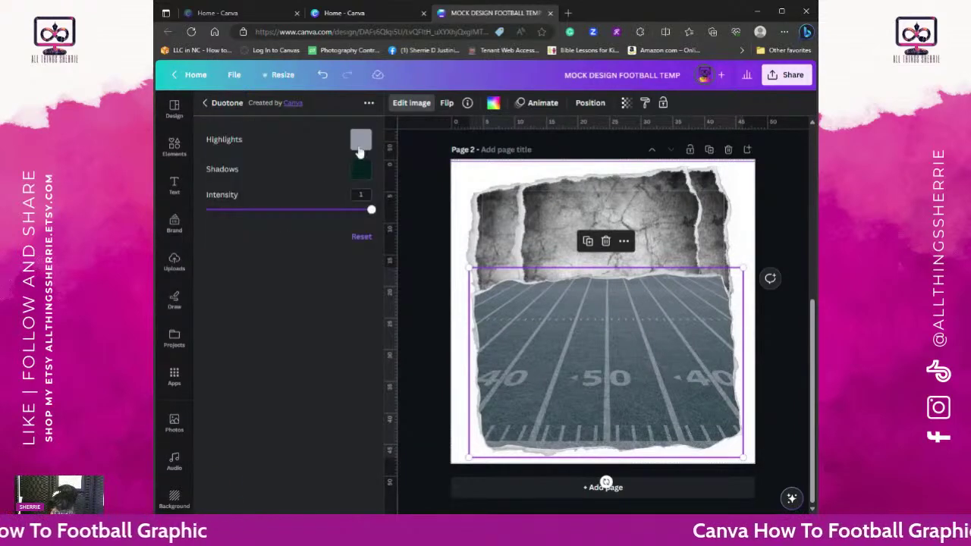
click(204, 104)
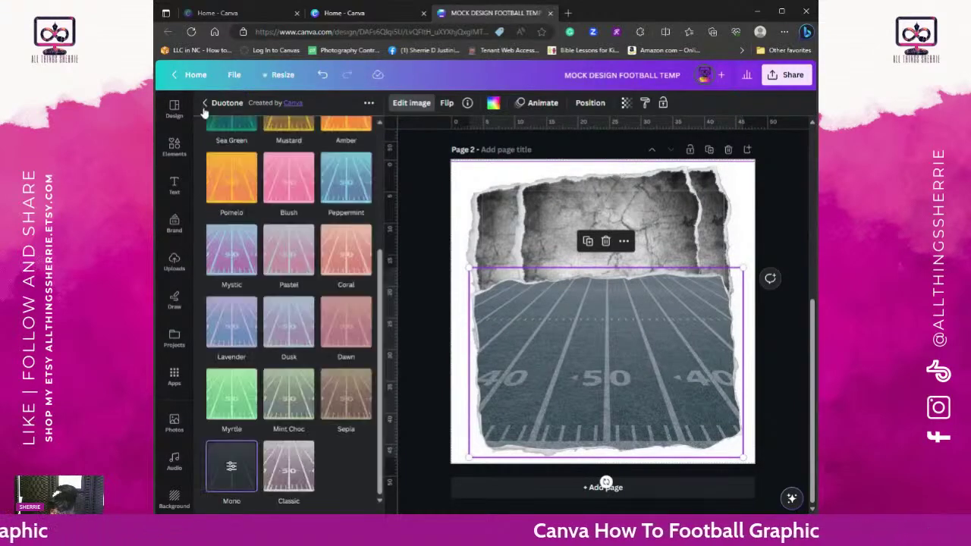
click(232, 470)
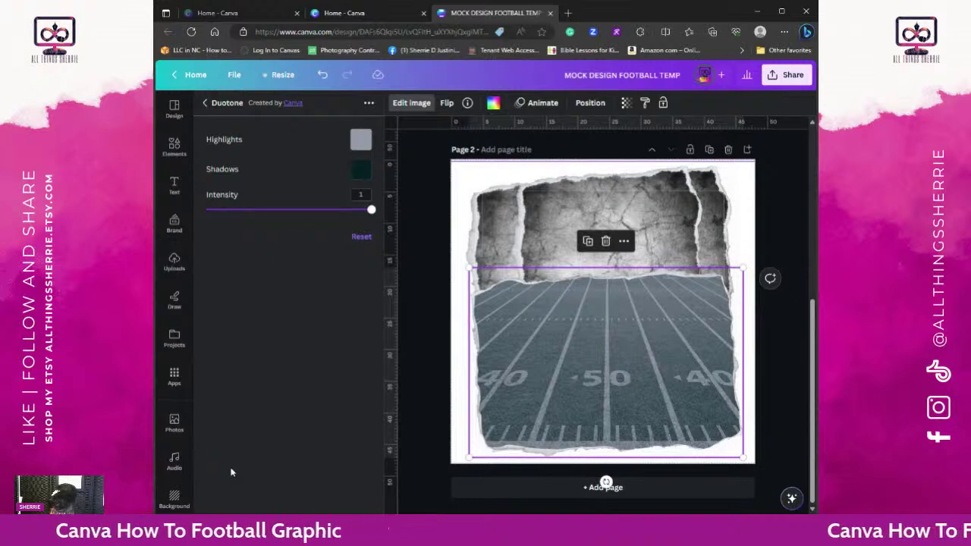
Step: Set the field's duotone highlights to white and its shadows to black
click(361, 144)
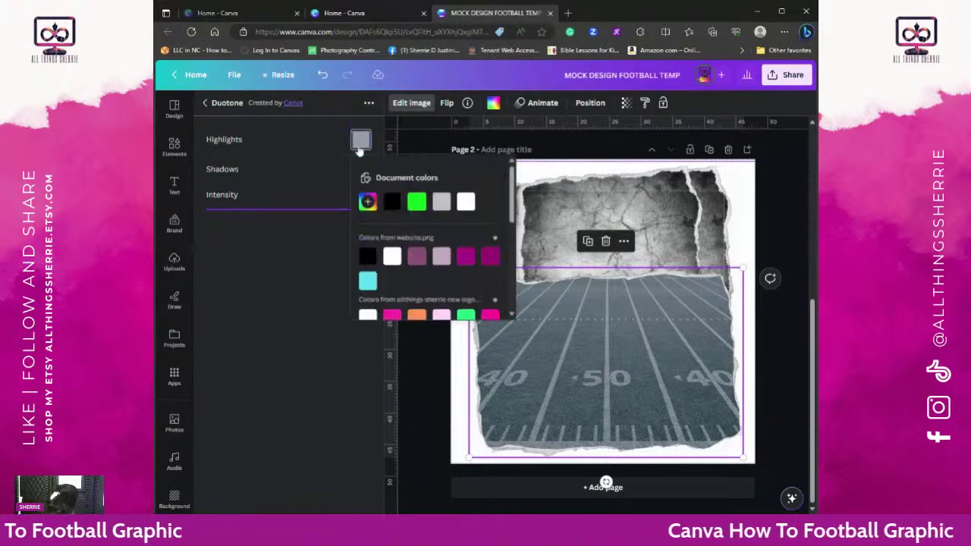
click(465, 202)
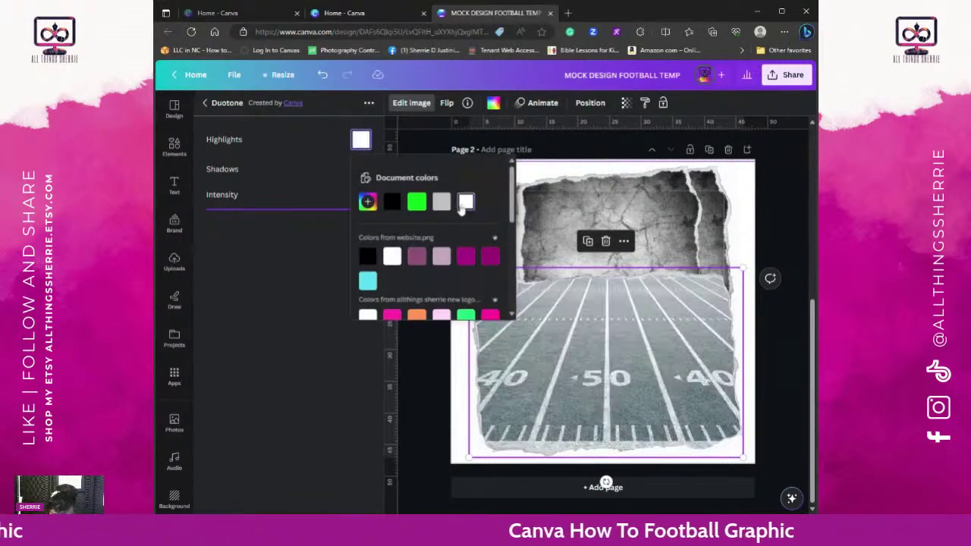
click(281, 194)
click(361, 174)
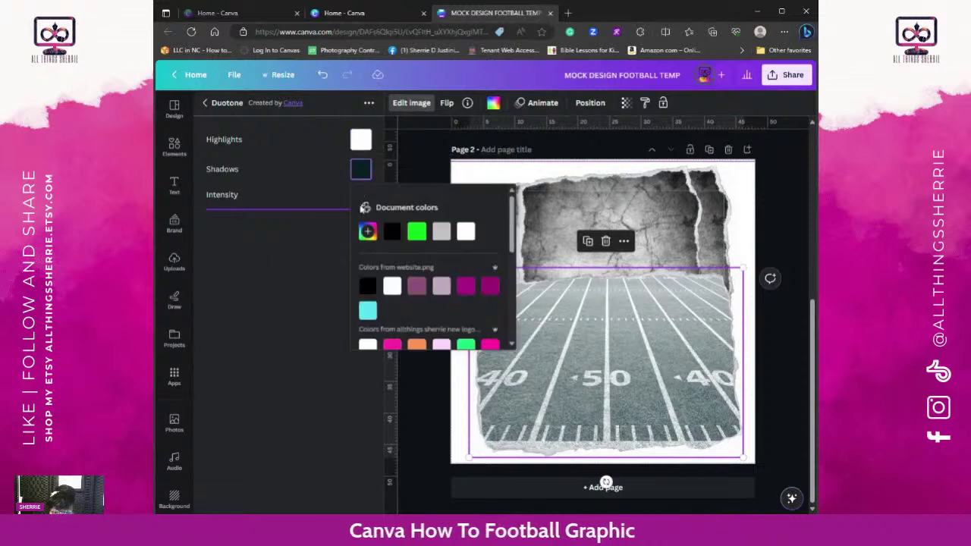
click(367, 286)
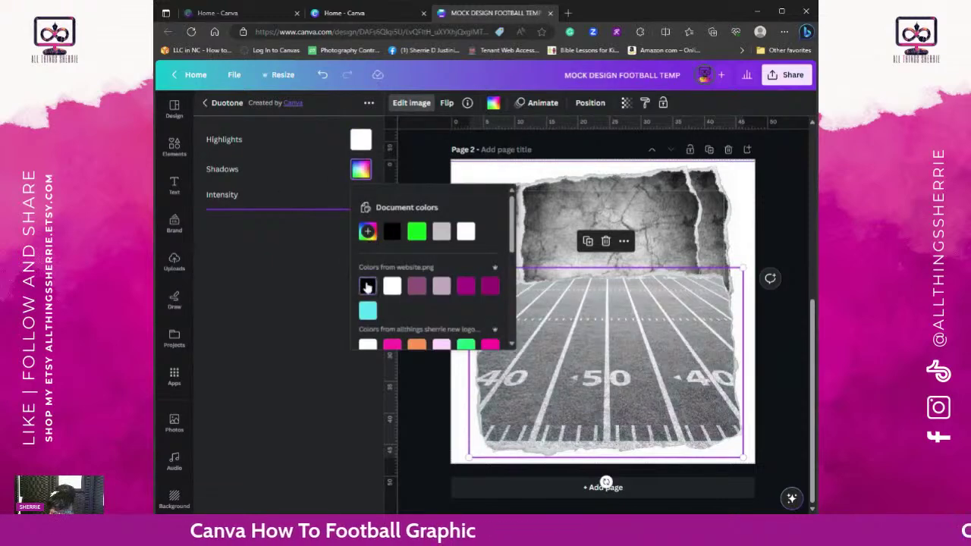
click(280, 276)
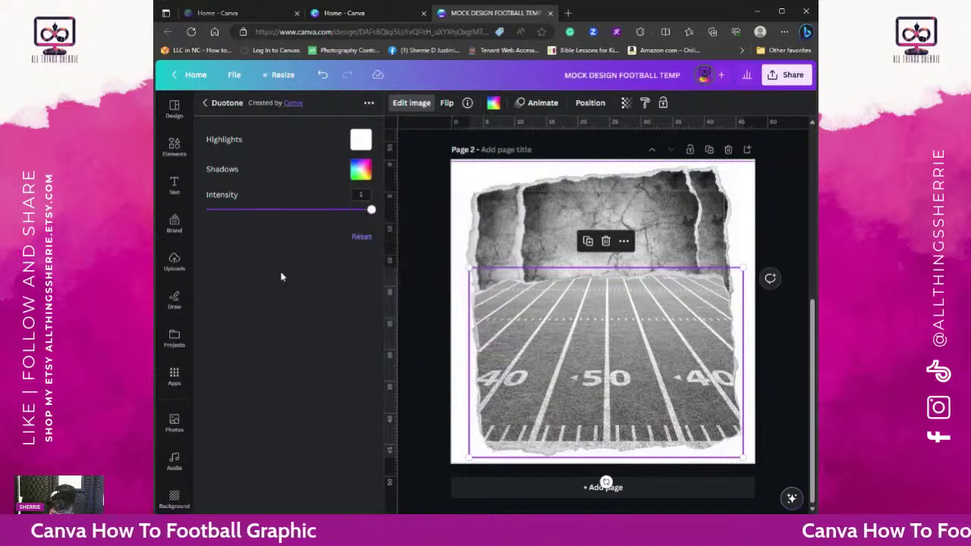
Step: Try black highlights with white shadows in the field's duotone, and undo the whole duotone along with the slight frame resize
click(359, 139)
click(392, 202)
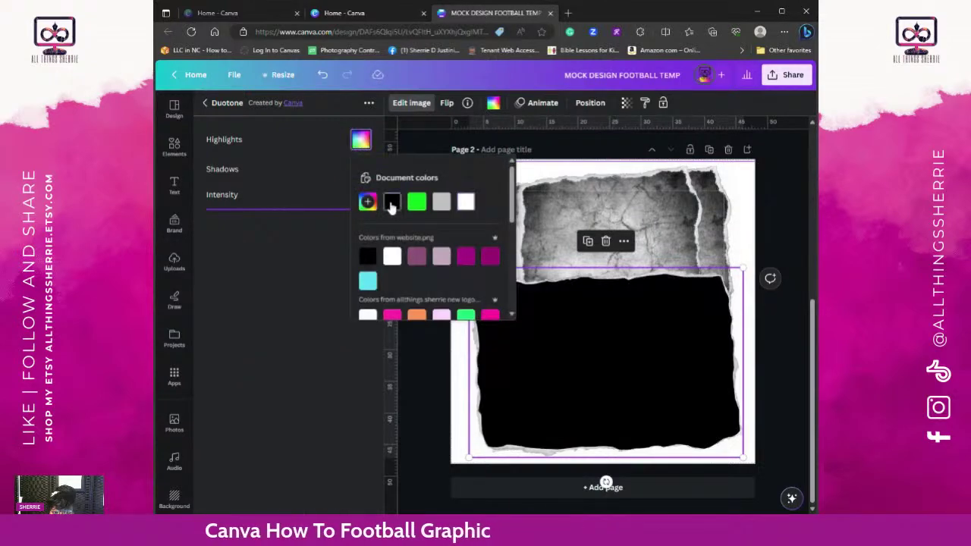
click(330, 184)
click(361, 169)
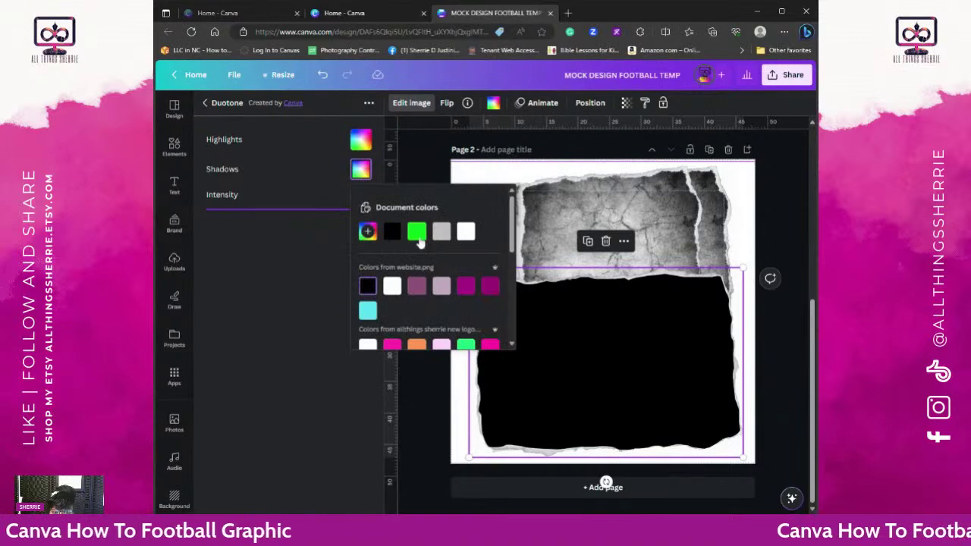
click(466, 231)
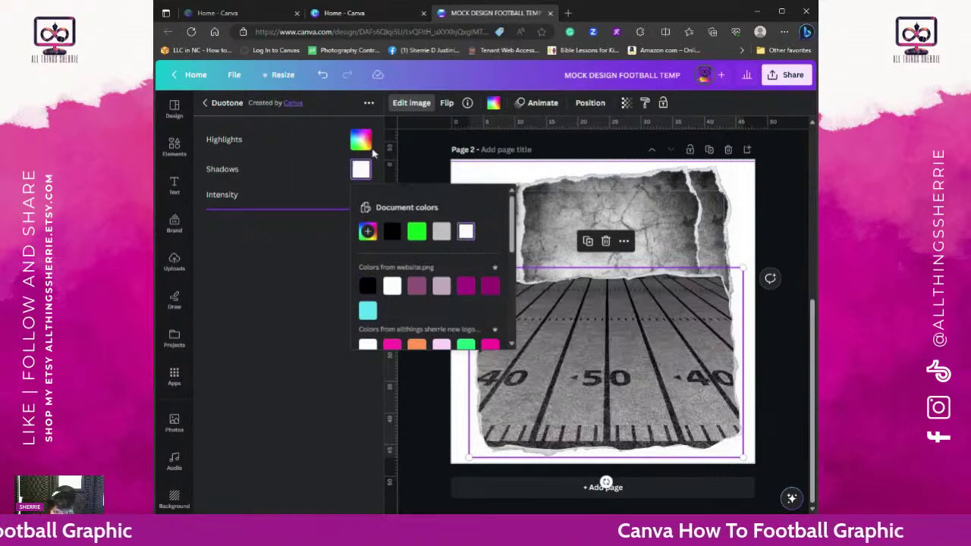
click(322, 75)
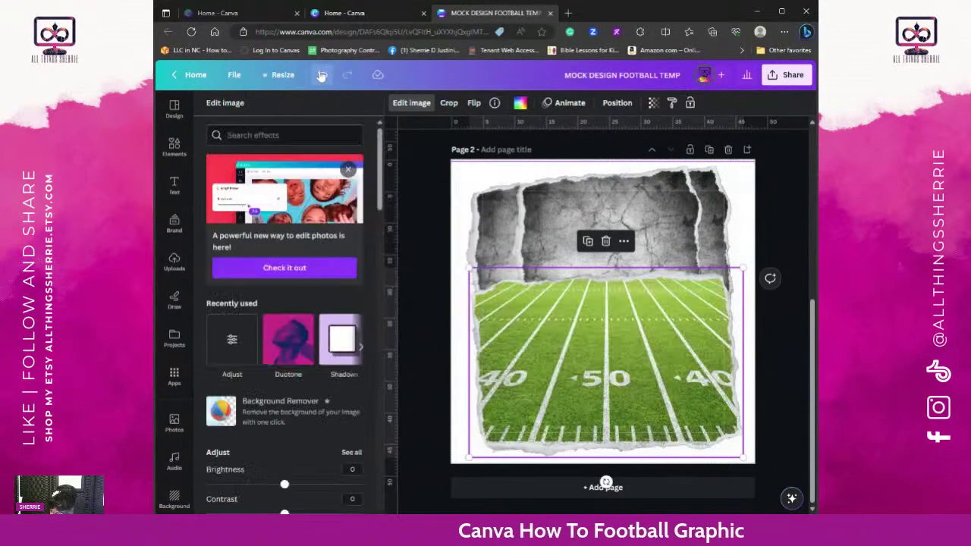
Step: Reapply the Mono duotone effect to the football-field image and open its color settings again
click(271, 347)
scroll(228, 507, down, 2)
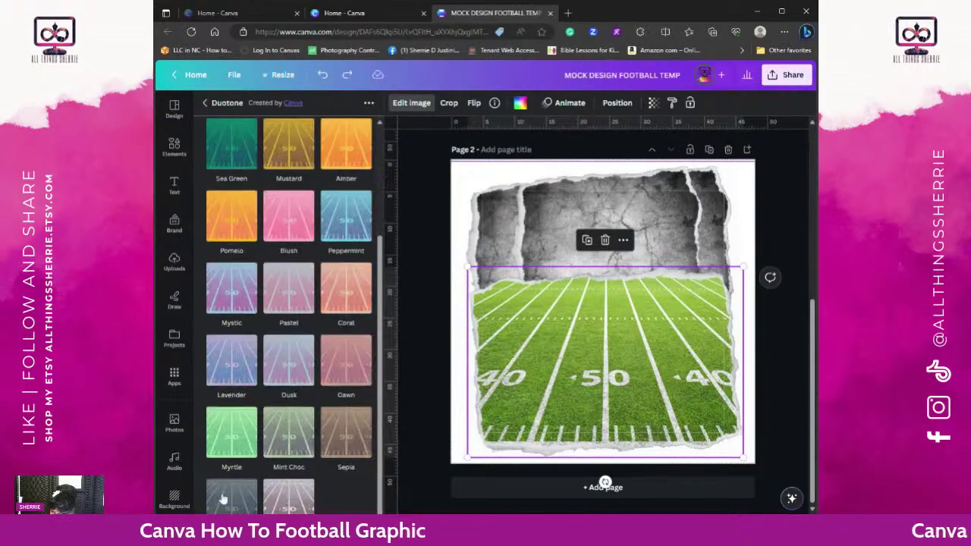
click(230, 501)
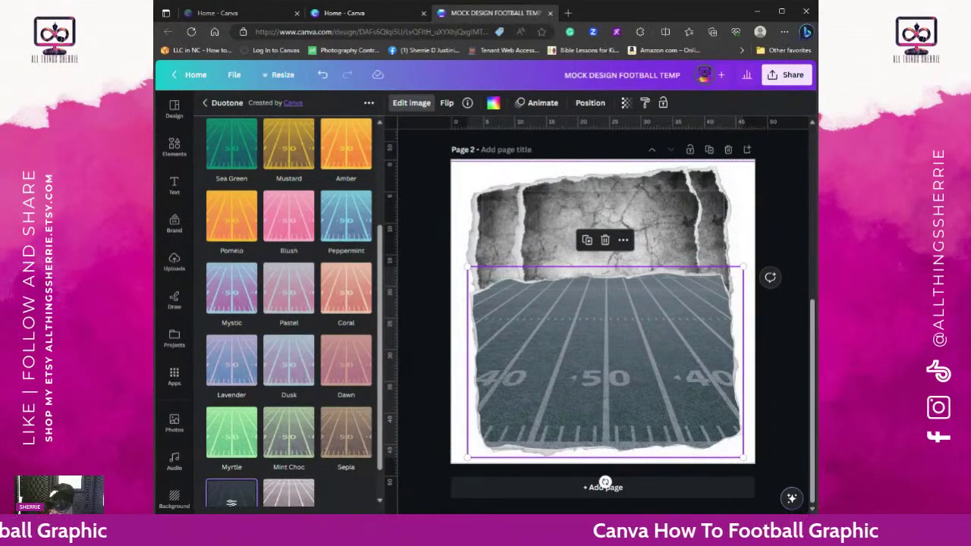
click(232, 503)
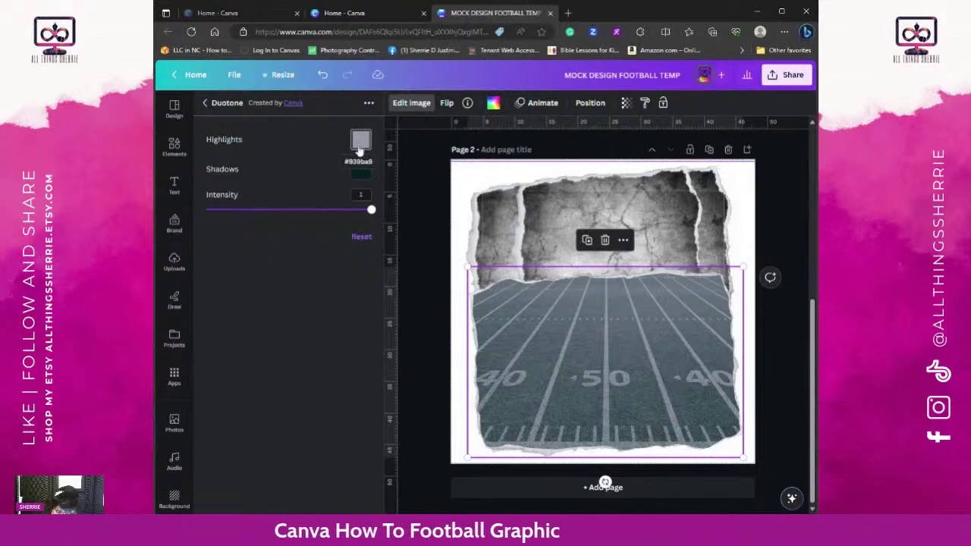
Step: Try black highlights and white shadows for the football field's Mono duotone
click(361, 140)
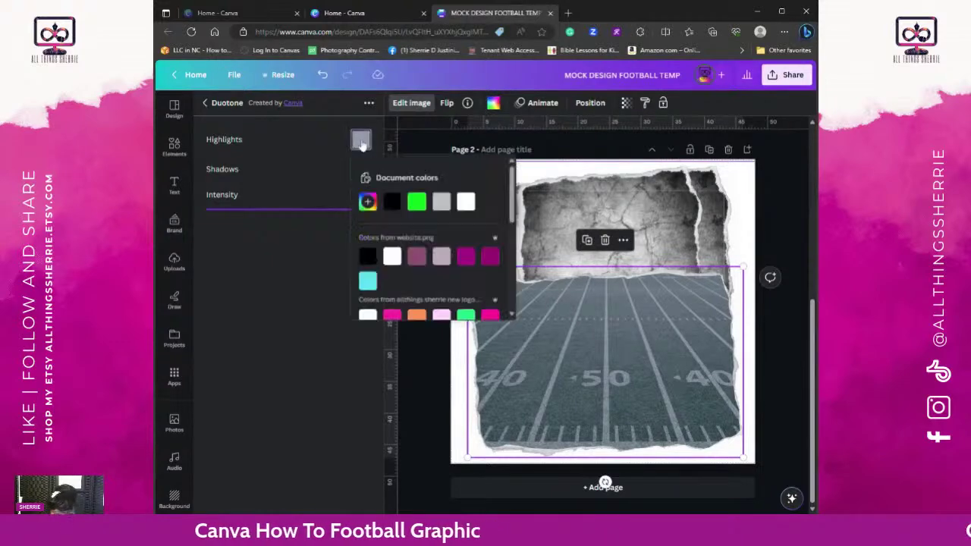
click(471, 207)
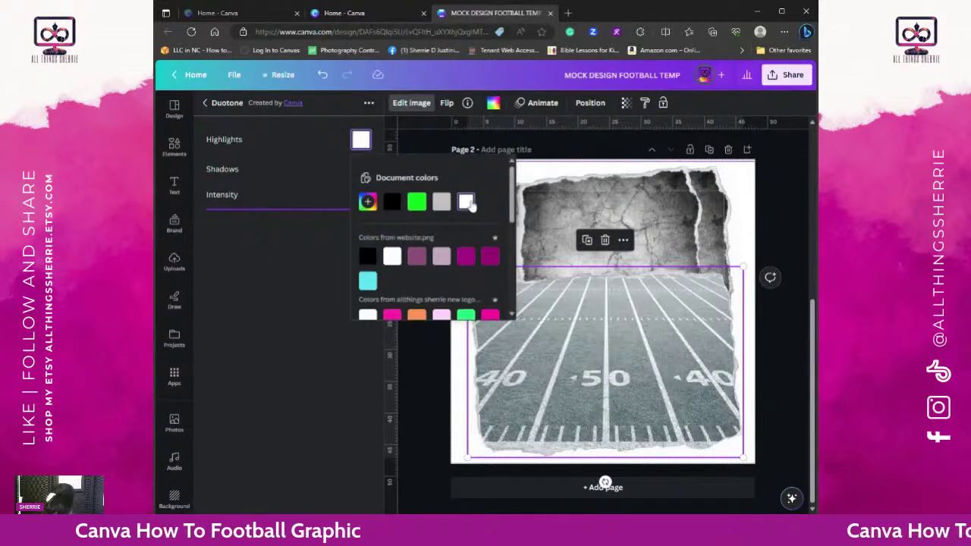
click(369, 258)
click(361, 141)
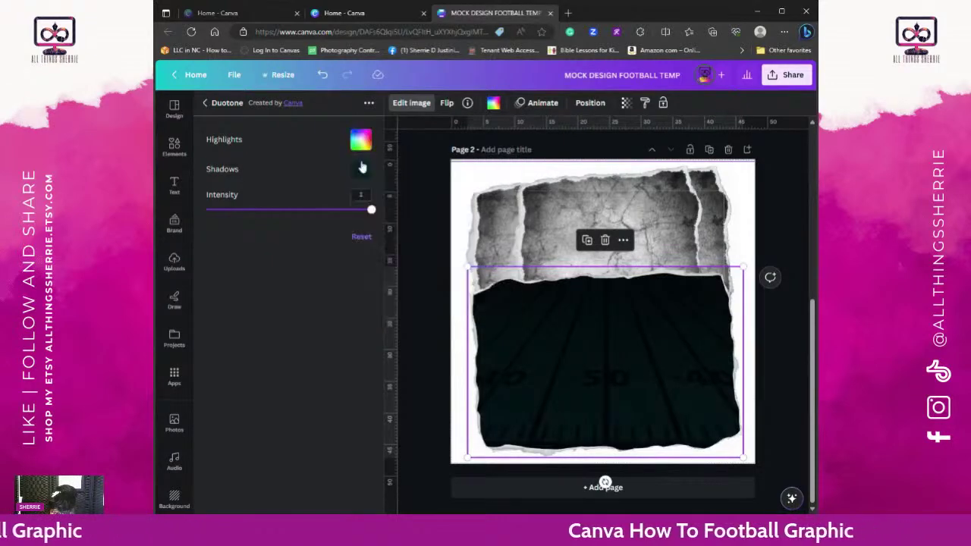
click(361, 168)
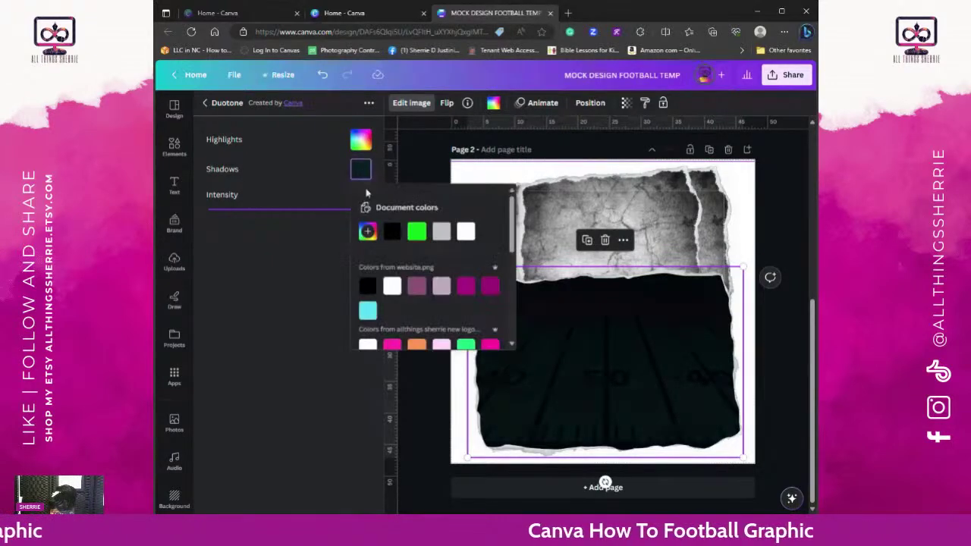
click(466, 232)
Step: Change the football field's duotone to white highlights and black shadows
click(361, 142)
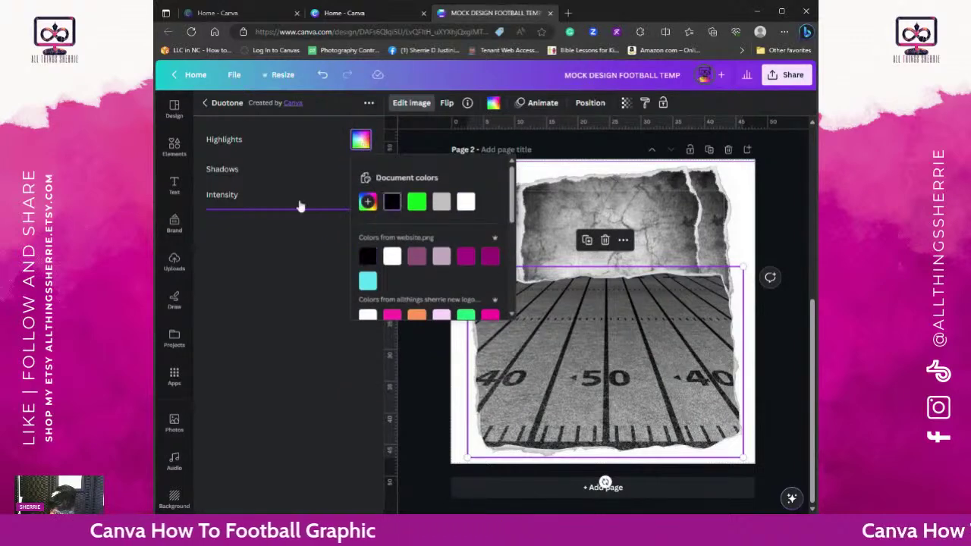
click(360, 143)
click(360, 143)
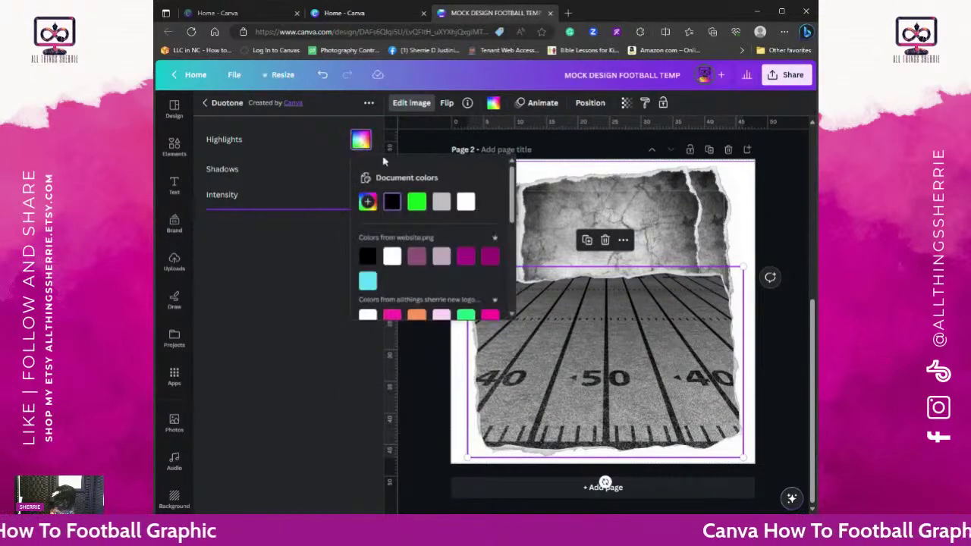
click(466, 202)
click(341, 171)
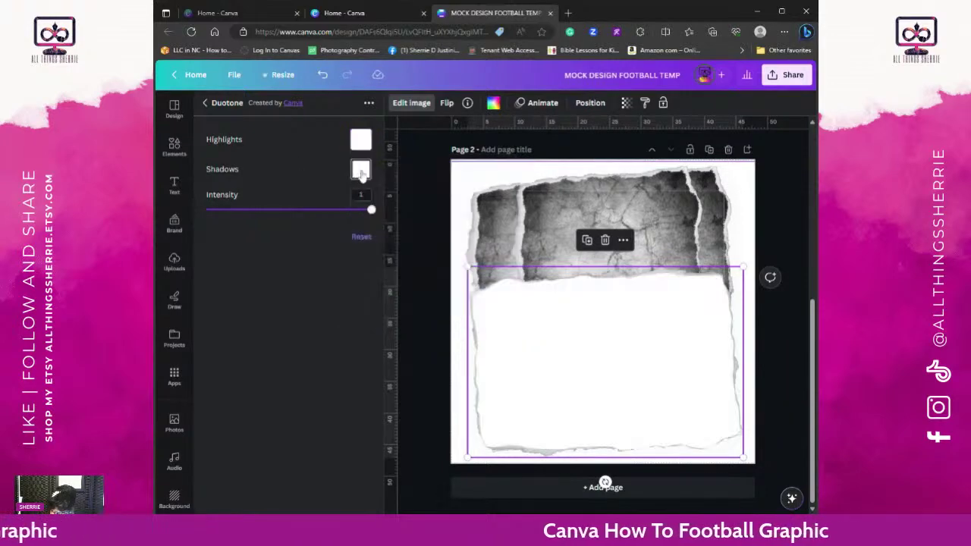
click(361, 169)
click(367, 286)
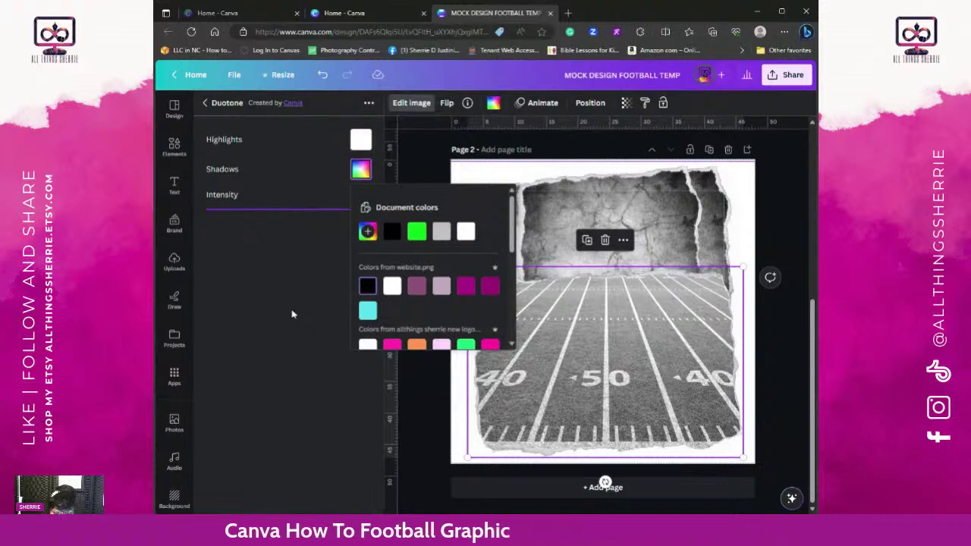
click(334, 285)
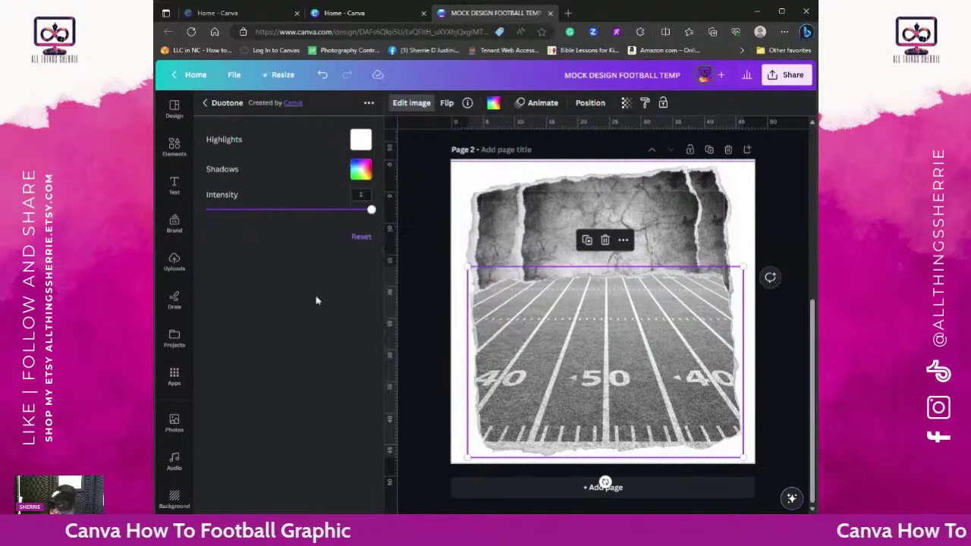
Step: Leave the duotone settings and set the football-field image's vignette to 100
click(206, 103)
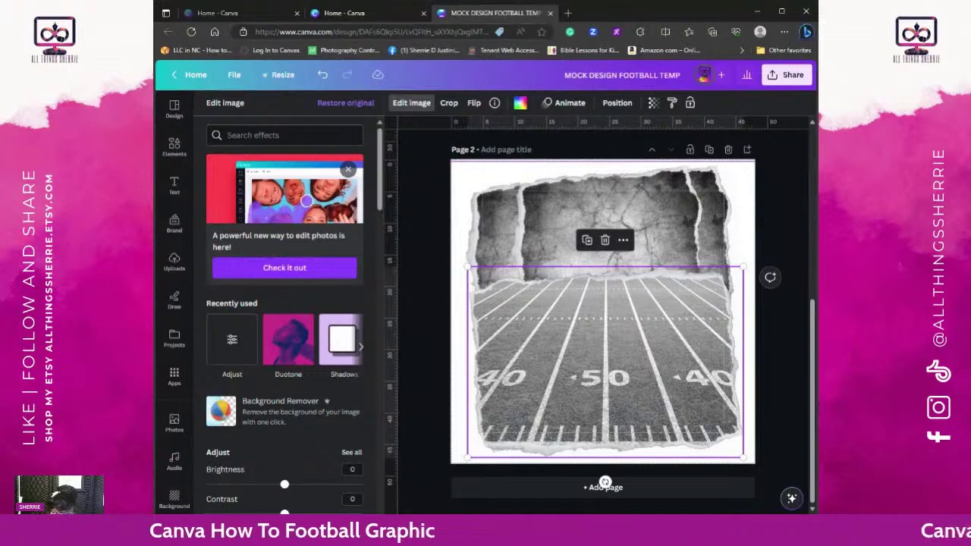
scroll(604, 483, up, 5)
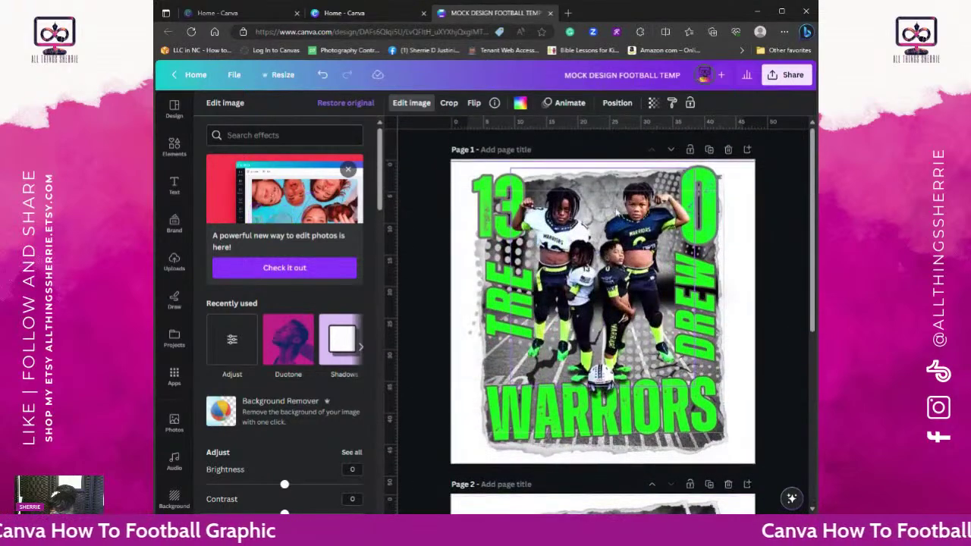
scroll(617, 214, down, 5)
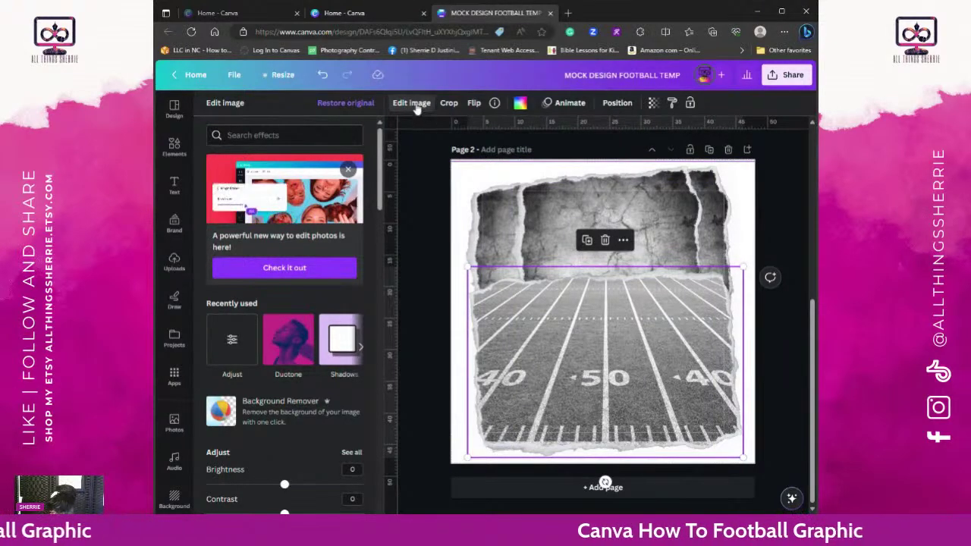
scroll(647, 190, up, 5)
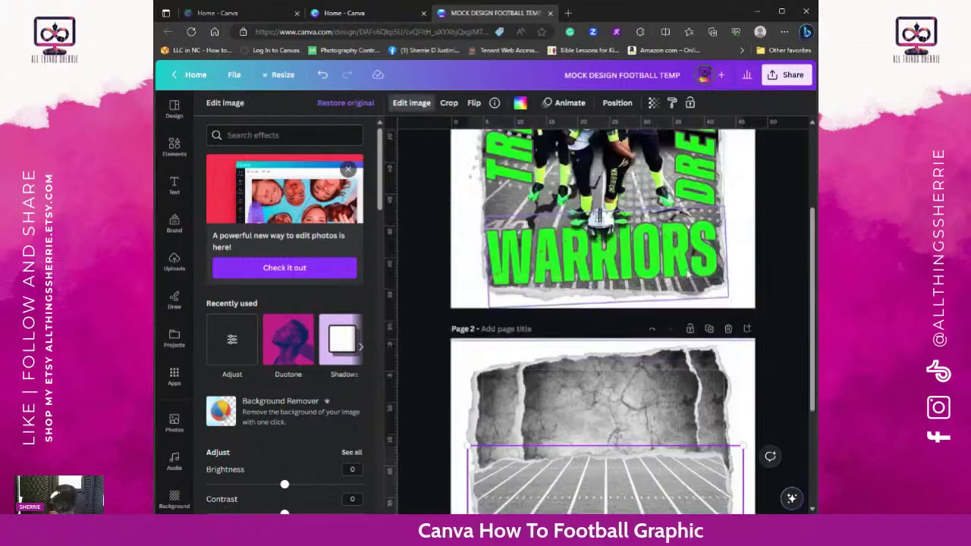
scroll(688, 275, down, 5)
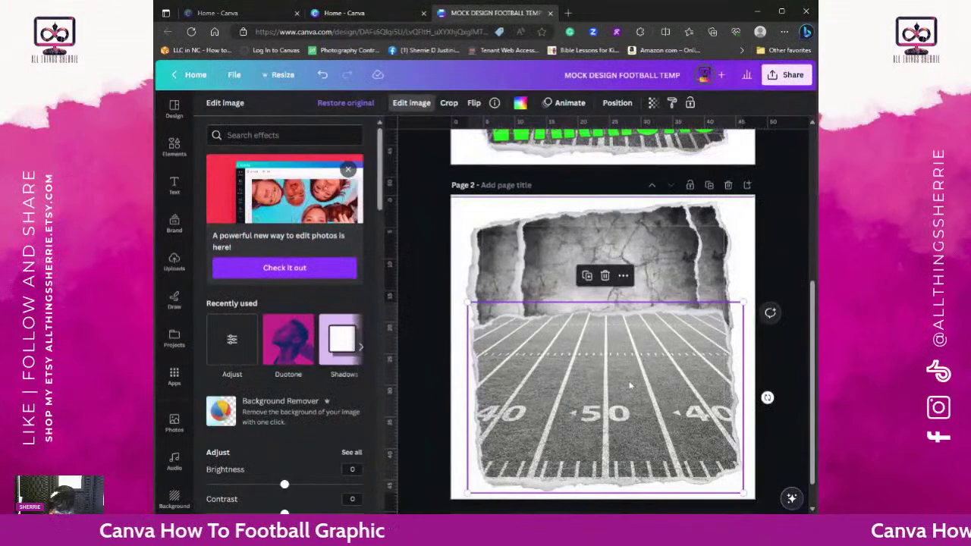
scroll(768, 397, down, 1)
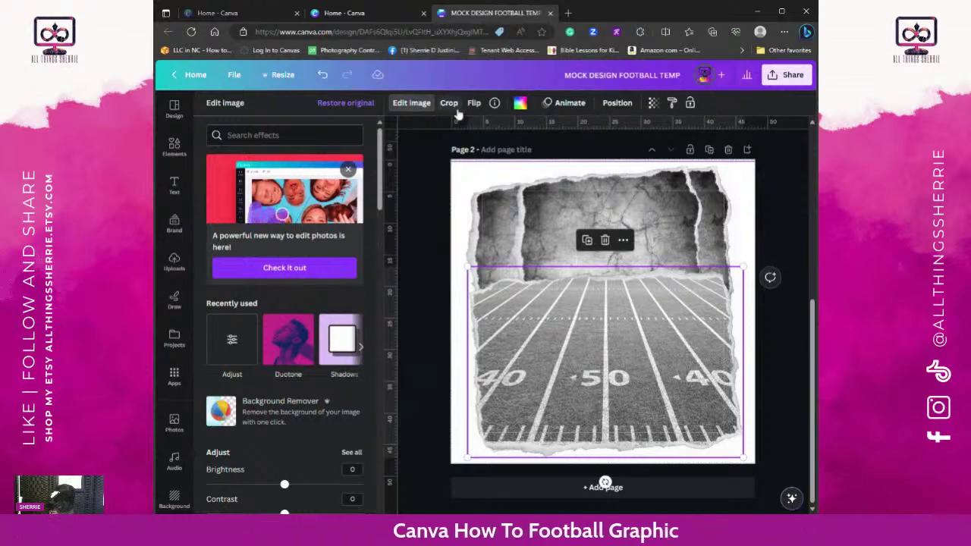
click(410, 107)
click(410, 106)
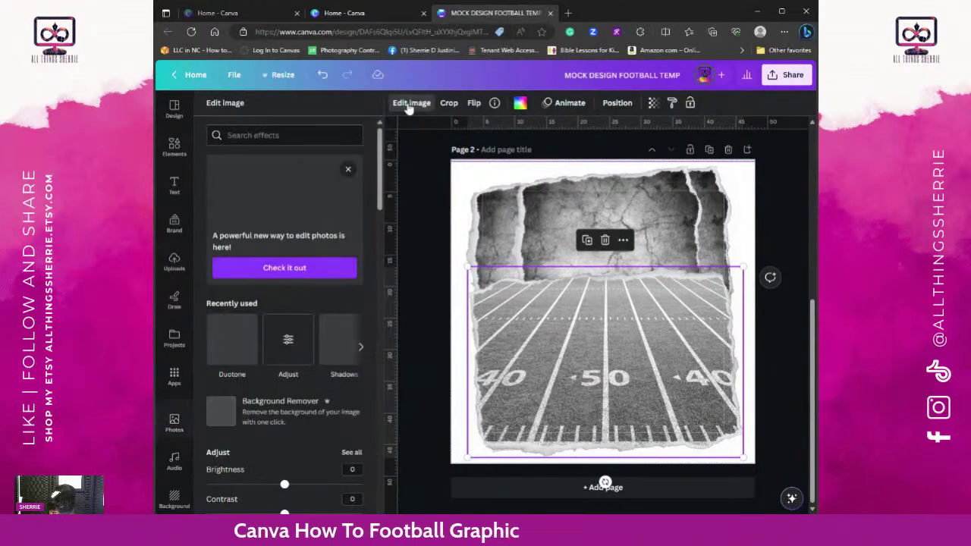
scroll(254, 350, down, 3)
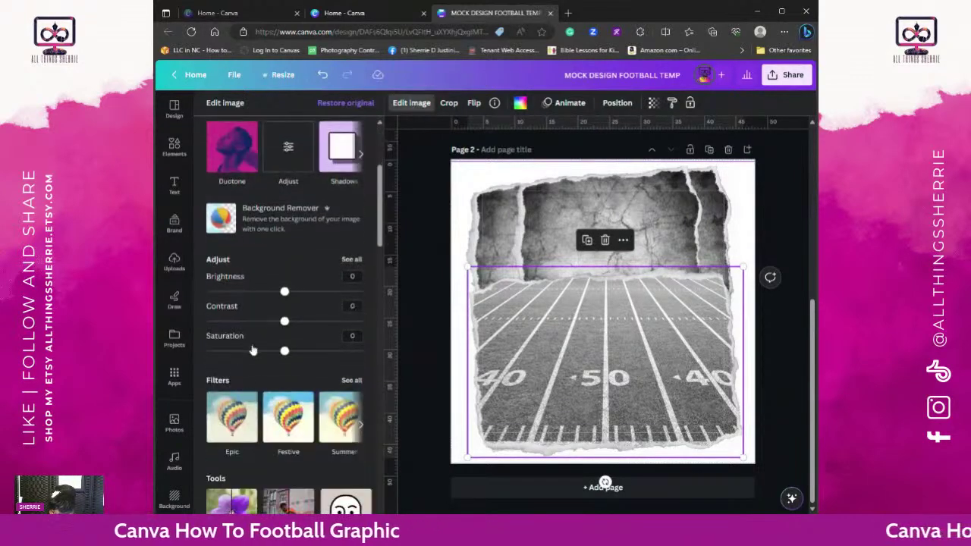
click(352, 258)
scroll(318, 338, down, 1)
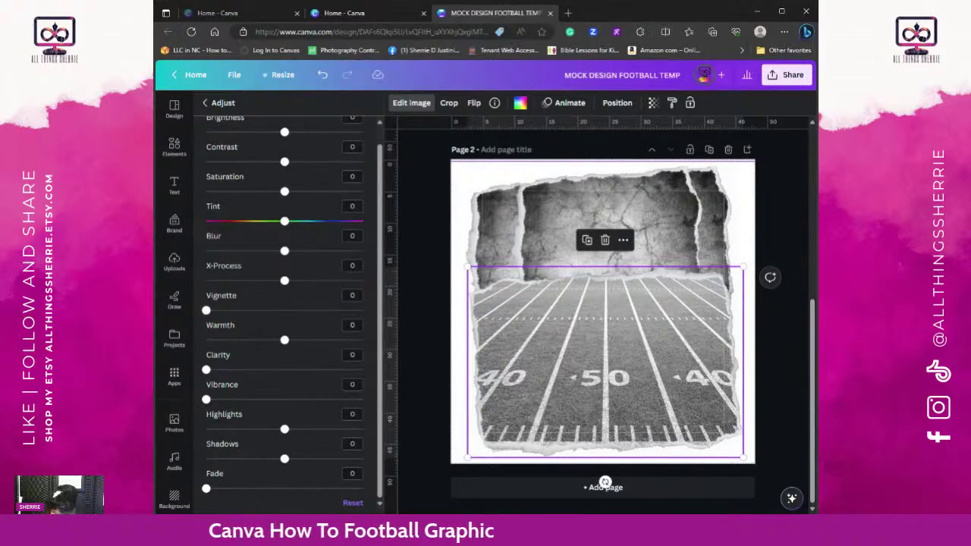
drag(214, 316, 408, 314)
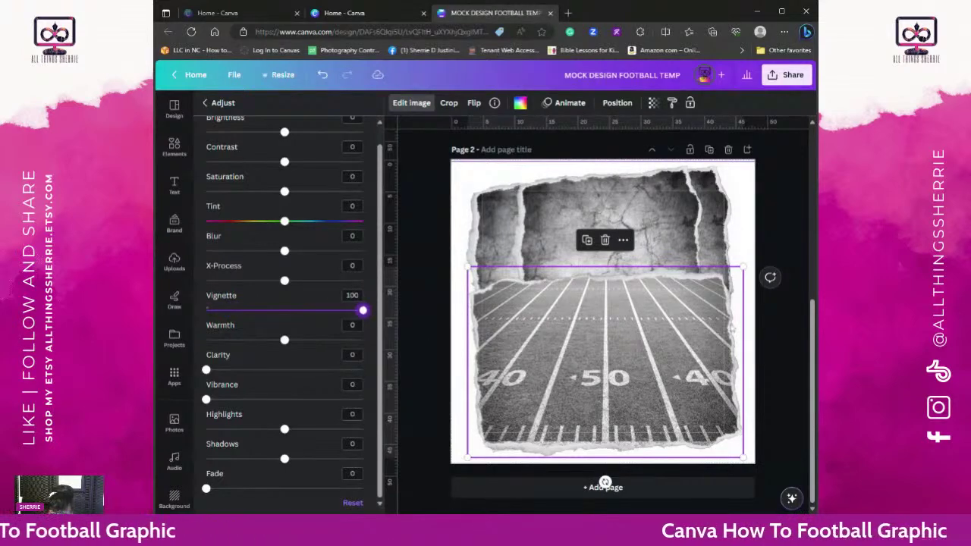
click(742, 328)
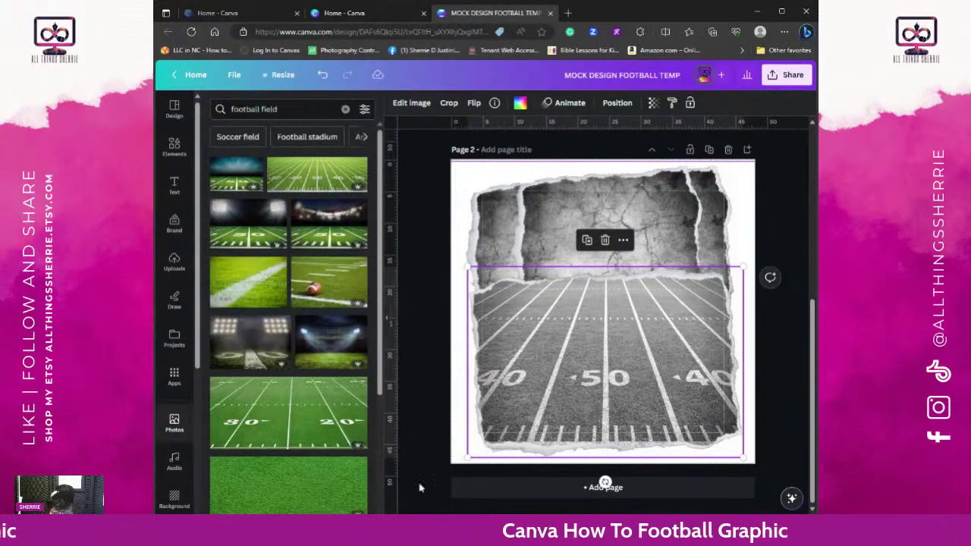
Step: Compare the page 2 background with the finished design on page 1, and deselect the football-field image
scroll(648, 387, up, 2)
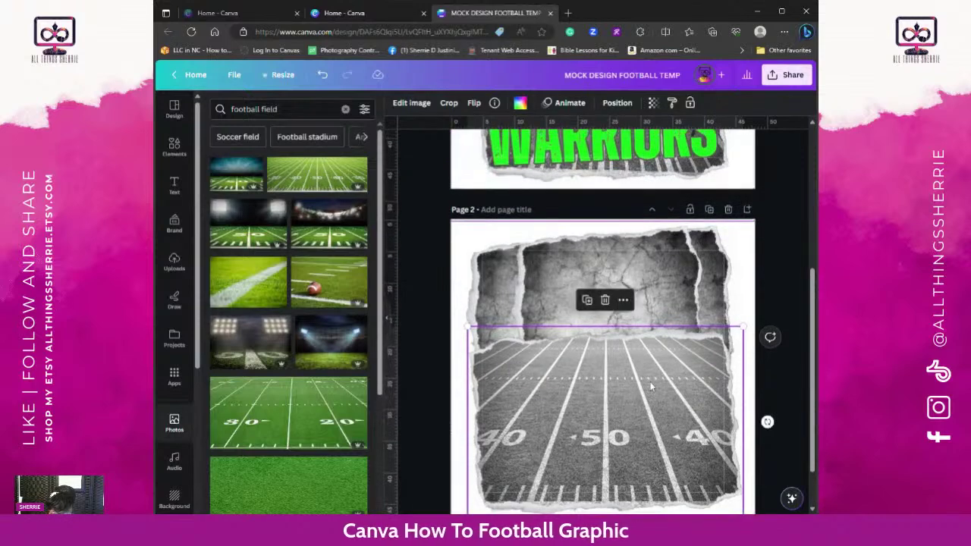
scroll(538, 387, down, 2)
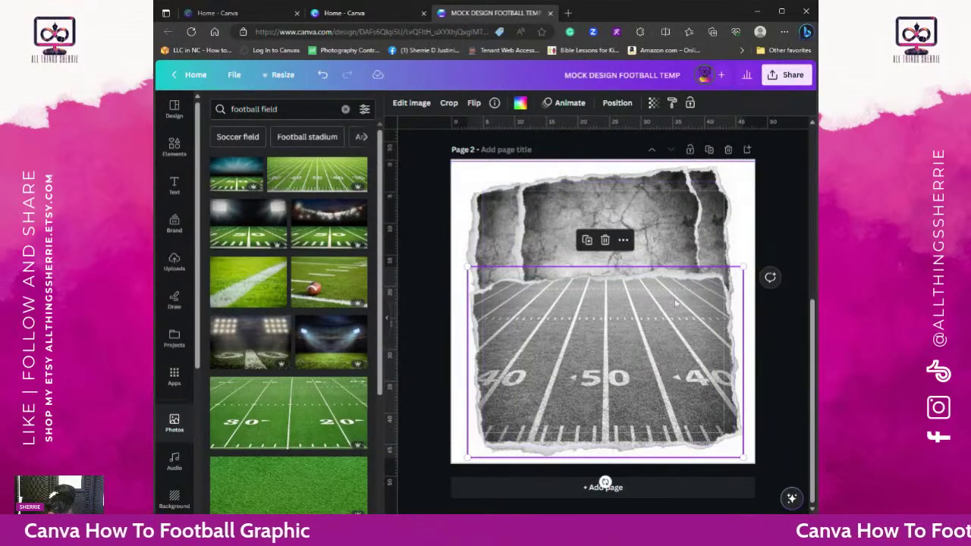
scroll(683, 303, up, 3)
scroll(692, 330, down, 3)
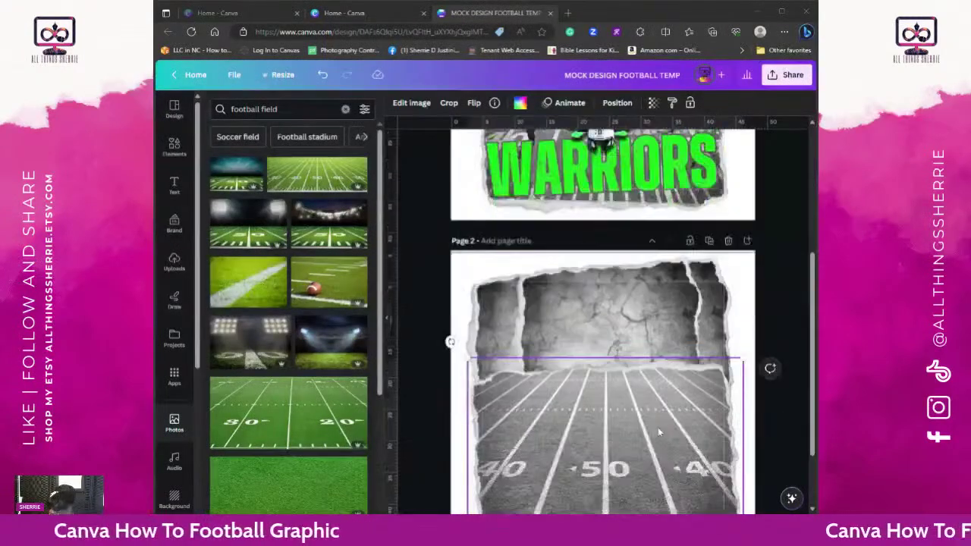
scroll(657, 428, down, 1)
scroll(658, 427, up, 4)
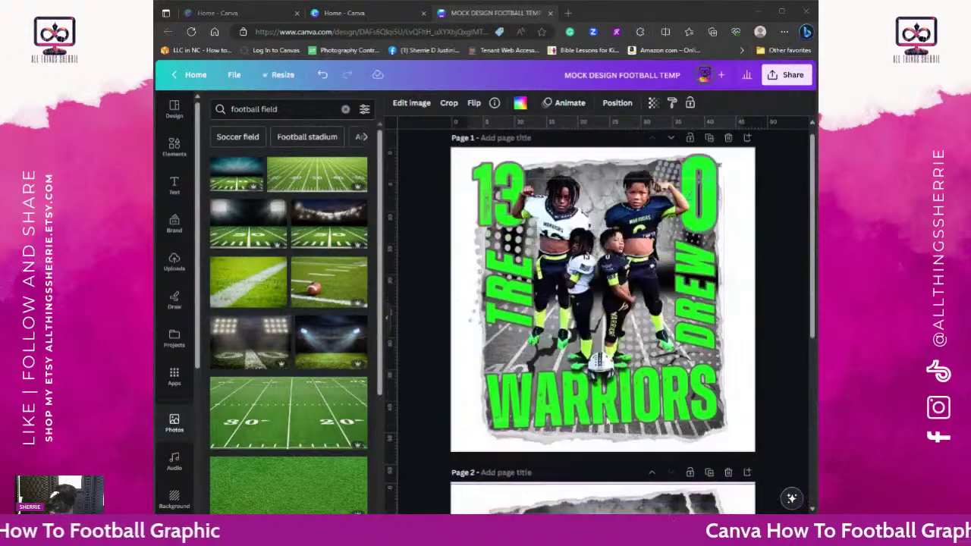
scroll(777, 259, down, 4)
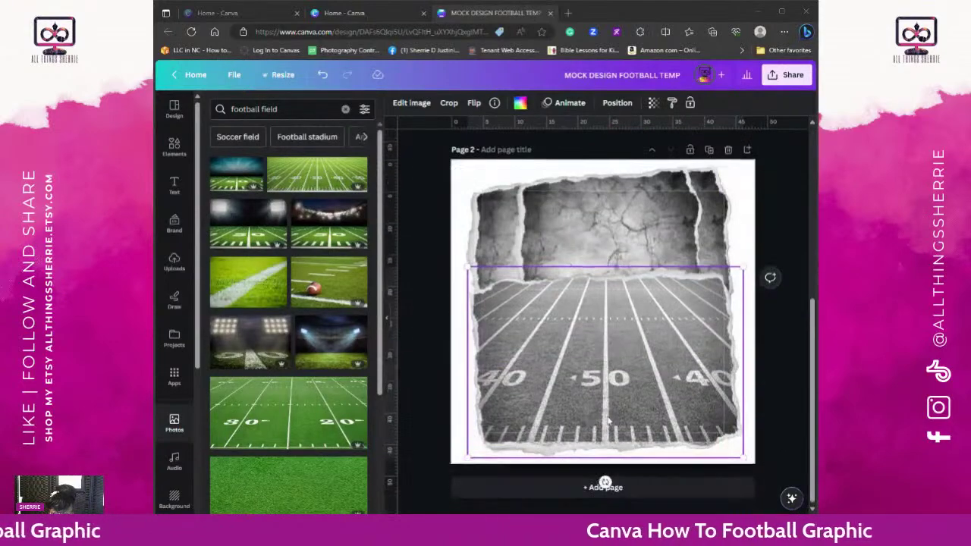
click(793, 233)
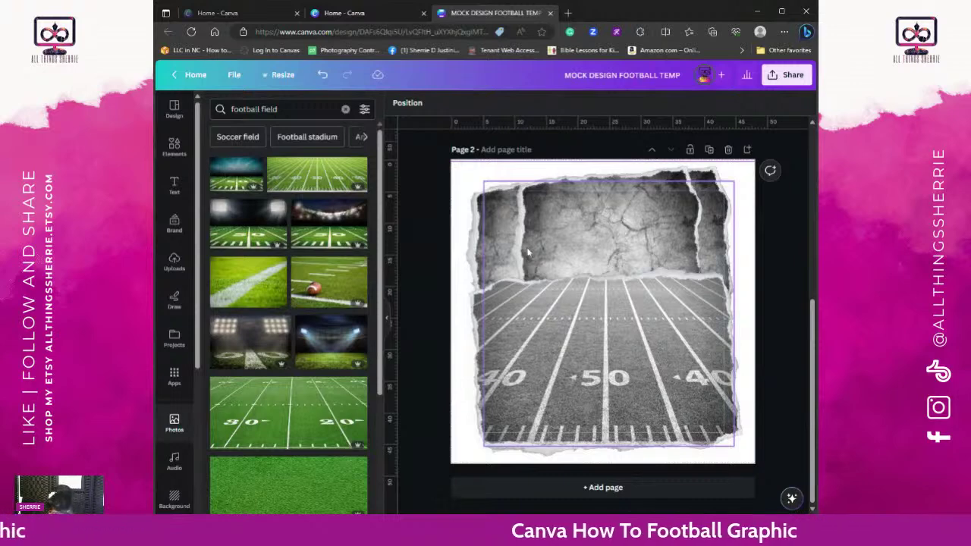
Step: Search the elements library for "BLUR" and show all the matching graphics
click(175, 147)
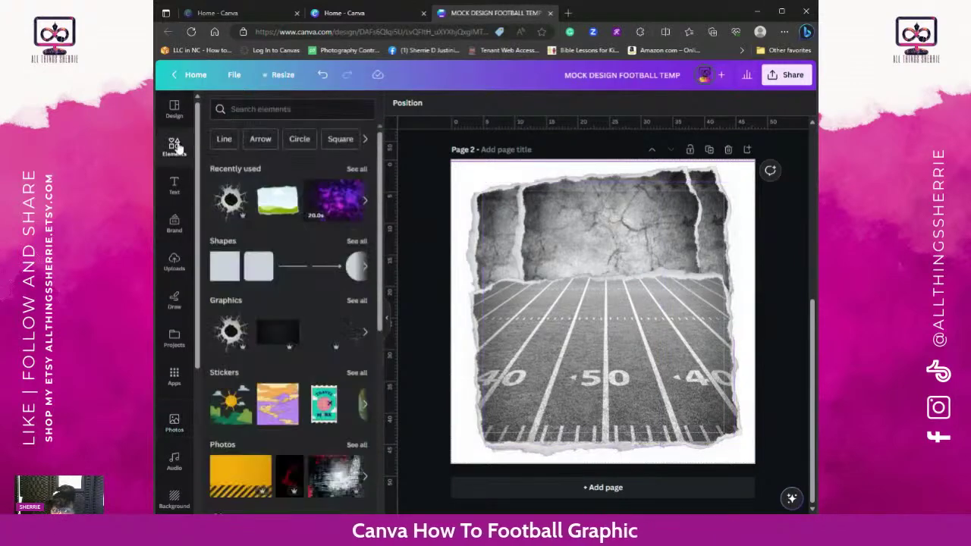
click(280, 109)
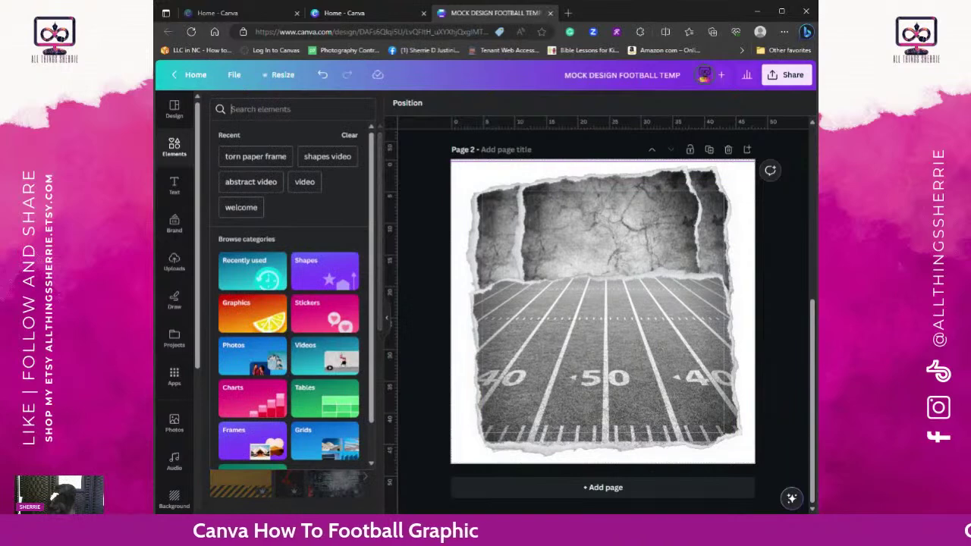
text(BLUR)
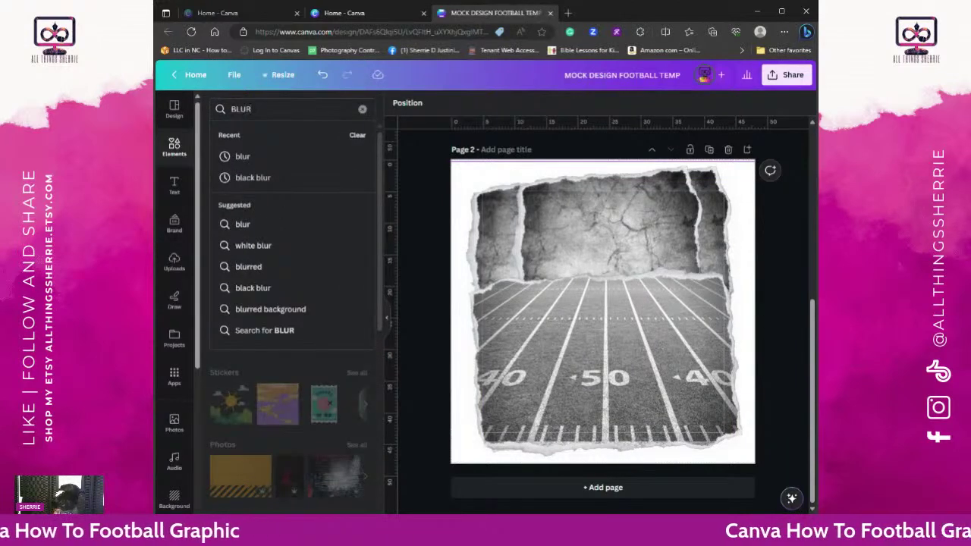
key(Return)
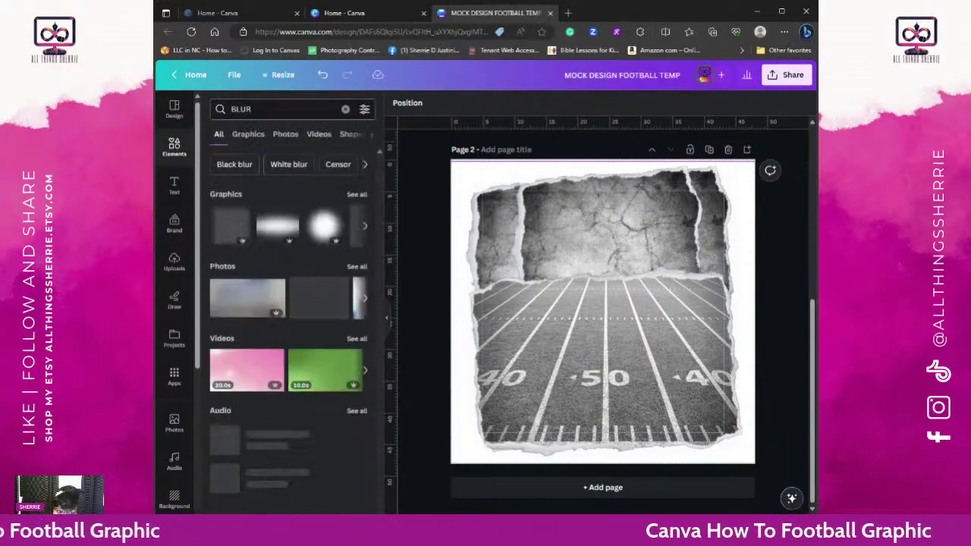
click(355, 194)
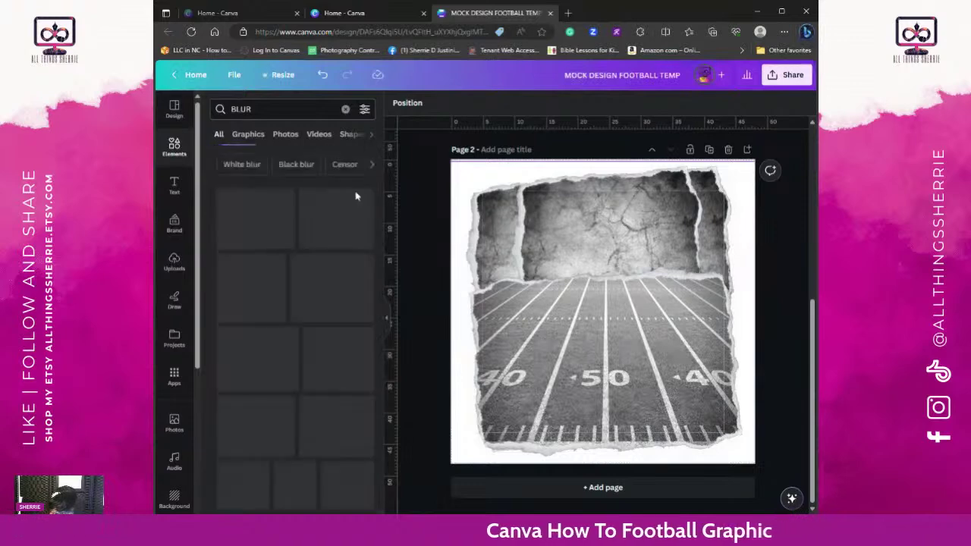
Step: Browse the BLUR graphics for a dark, soft-edged blur suited to shading, and check the shading in the finished page 1 design
scroll(338, 250, down, 5)
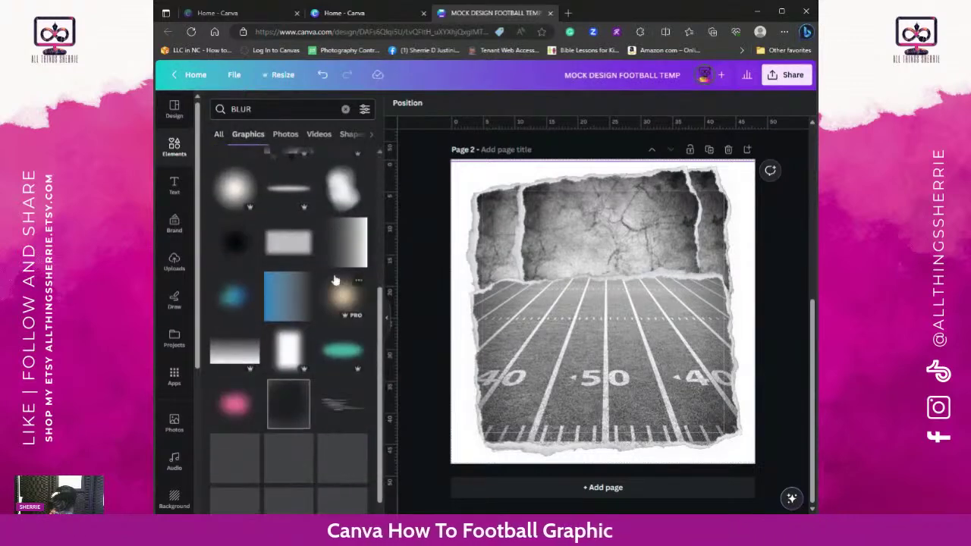
scroll(336, 278, down, 3)
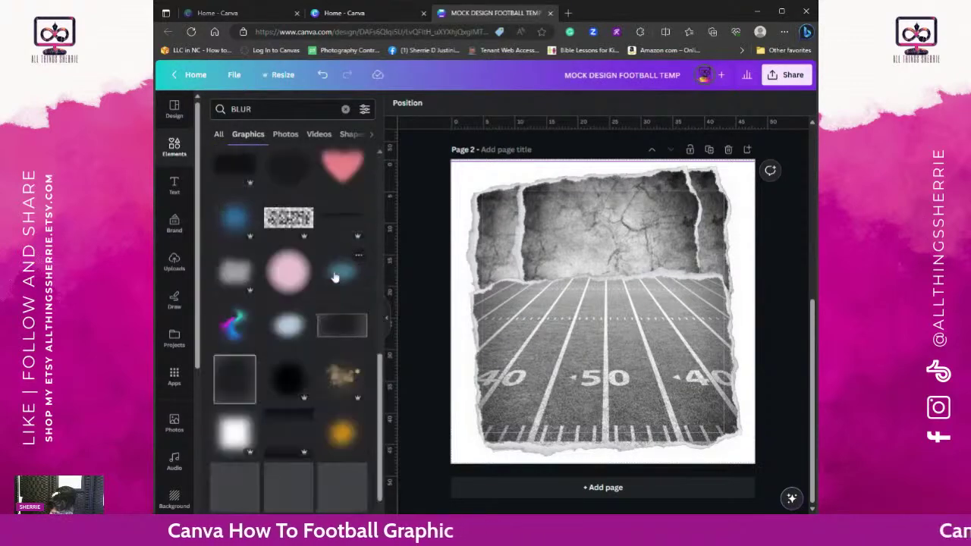
scroll(335, 277, down, 1)
scroll(334, 277, down, 3)
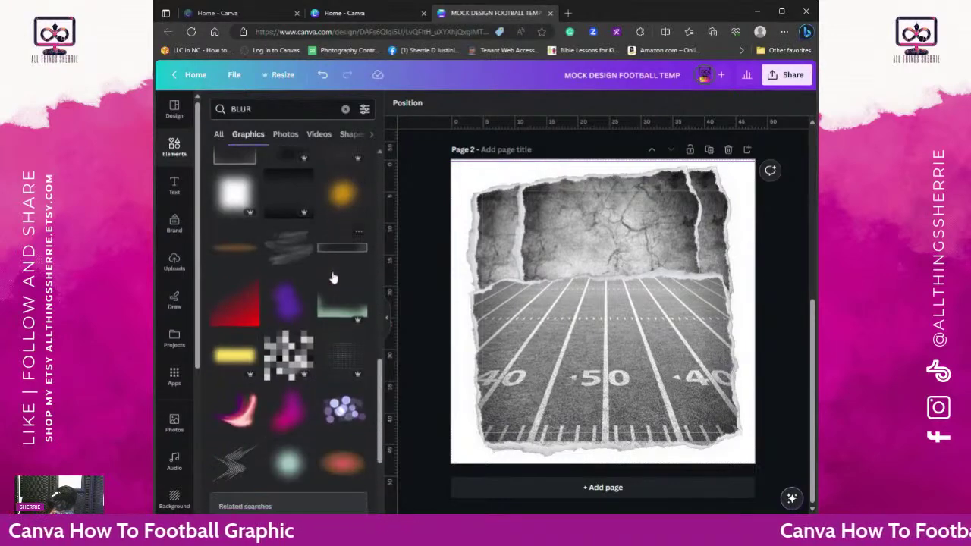
scroll(333, 277, up, 3)
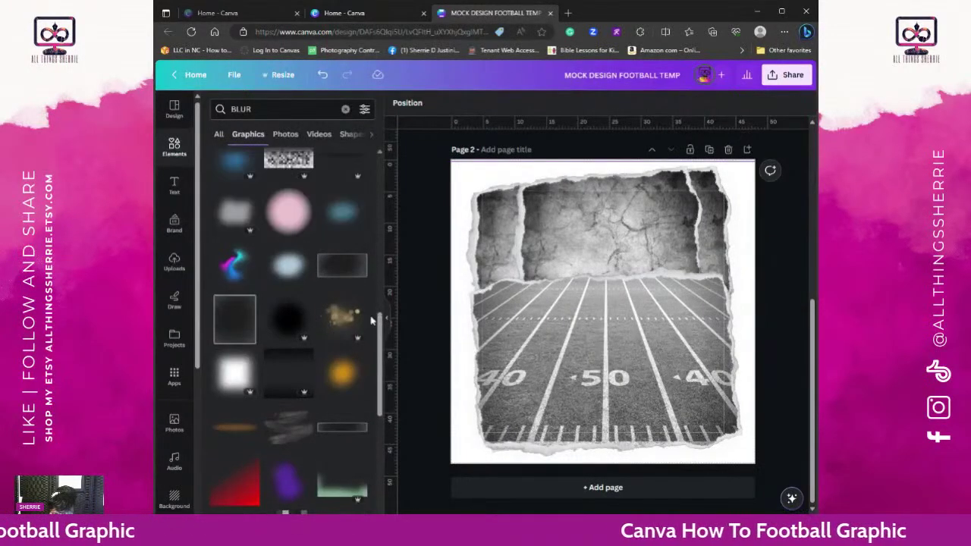
scroll(324, 389, down, 4)
scroll(324, 387, down, 1)
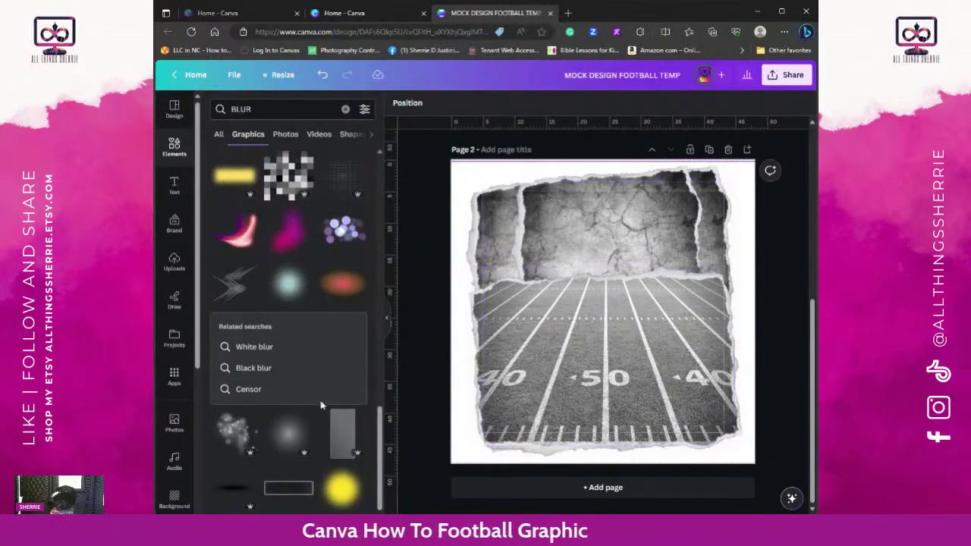
scroll(373, 323, up, 3)
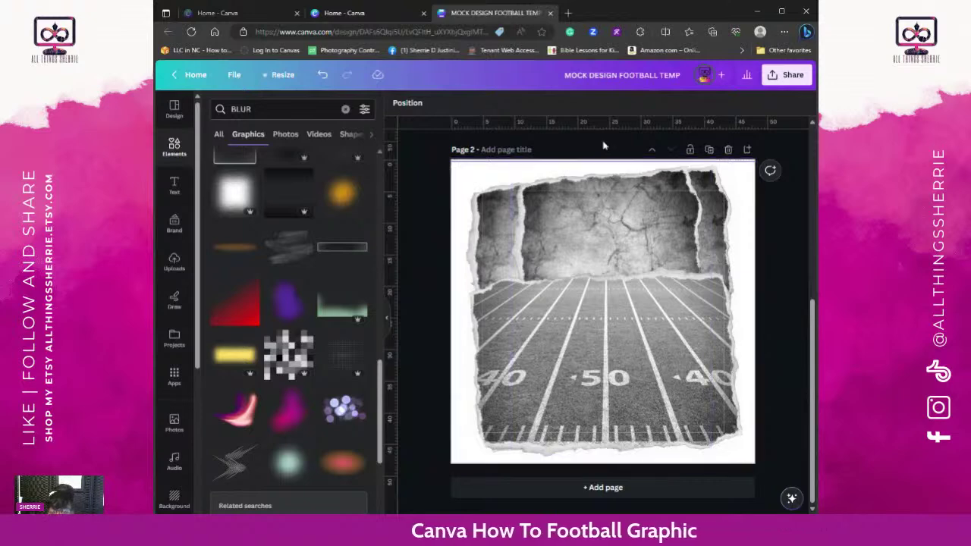
scroll(607, 332, up, 5)
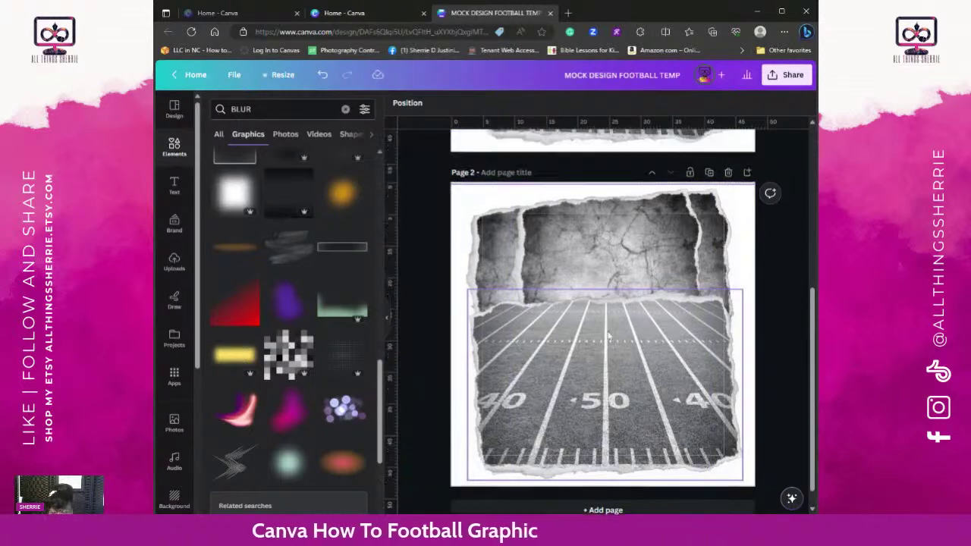
scroll(311, 247, up, 5)
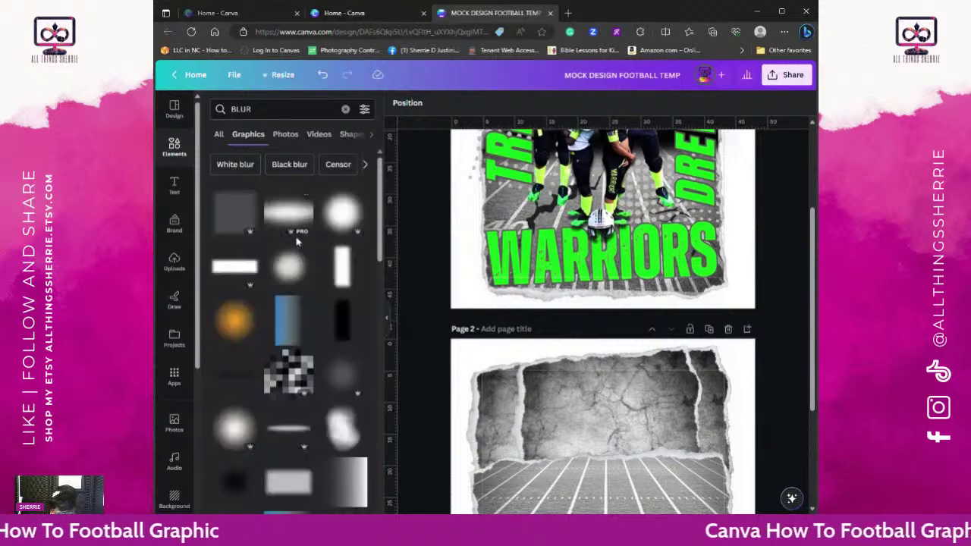
scroll(300, 258, down, 3)
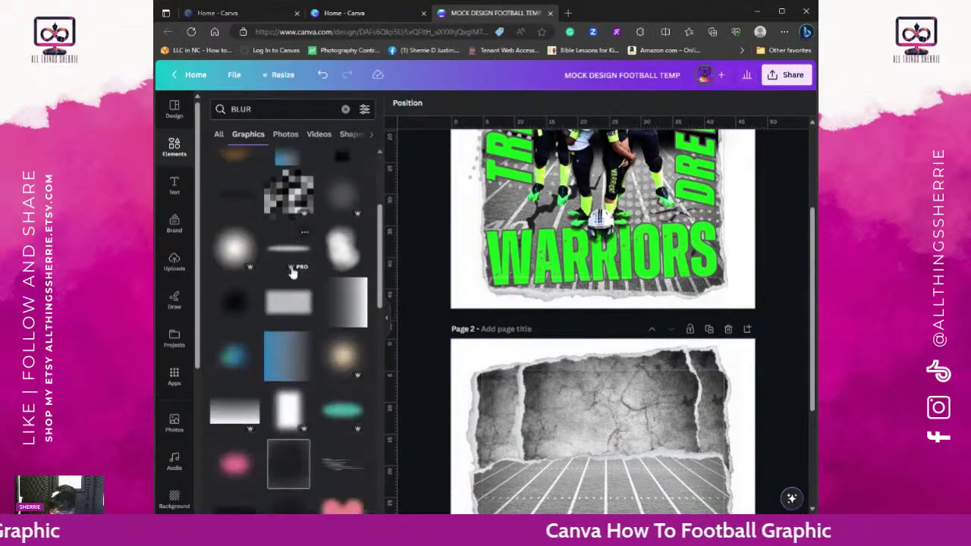
scroll(294, 272, down, 4)
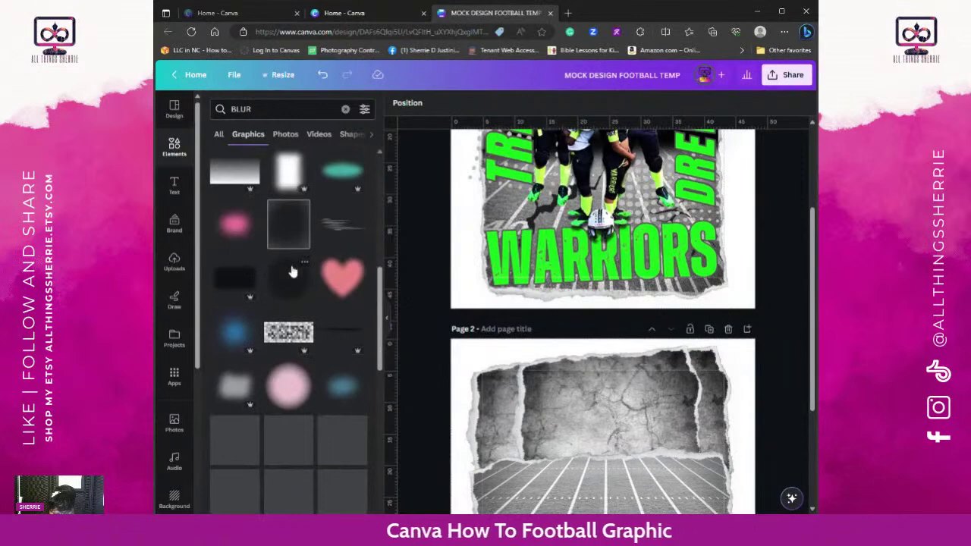
scroll(292, 271, down, 6)
scroll(292, 272, up, 3)
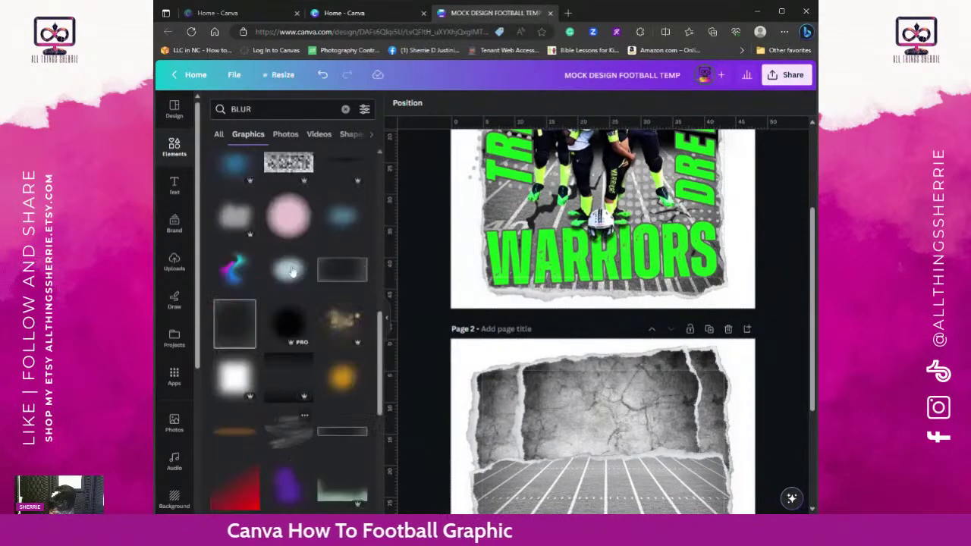
scroll(291, 271, up, 8)
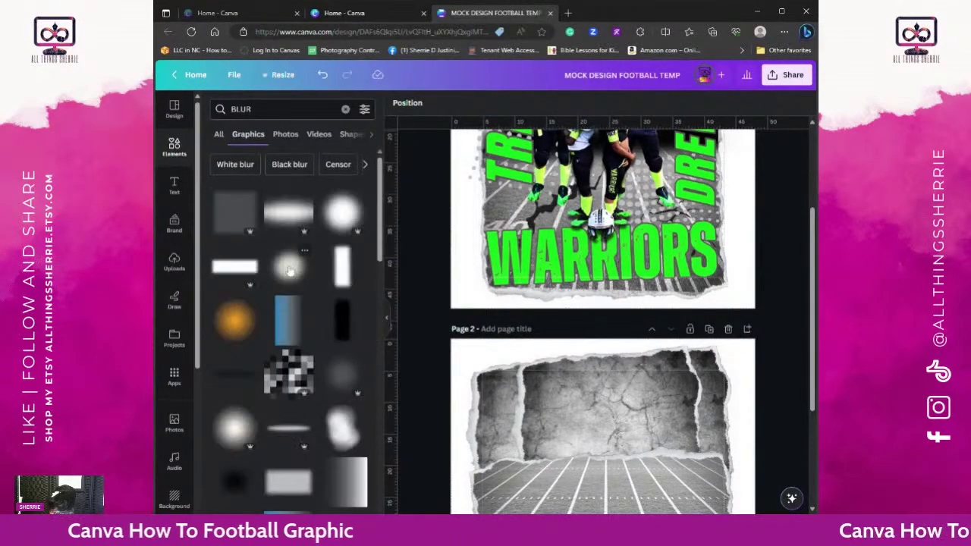
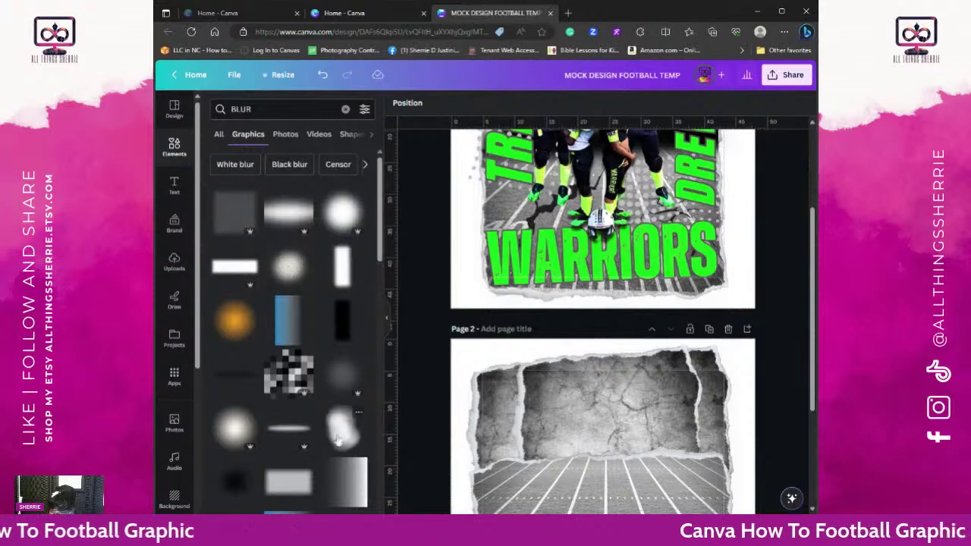
Step: Leave the BLUR results and add the soft black oval shadow from the recently used elements
click(173, 153)
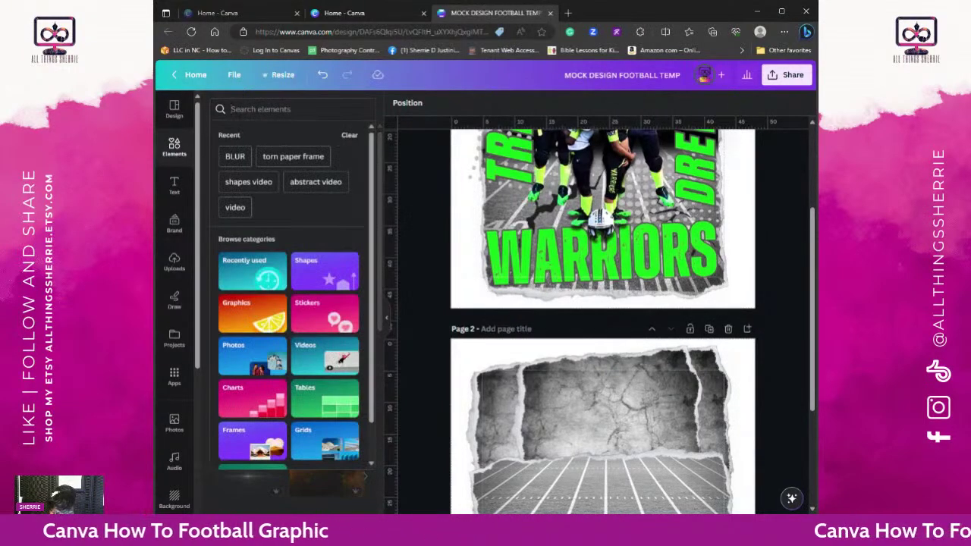
scroll(277, 306, down, 5)
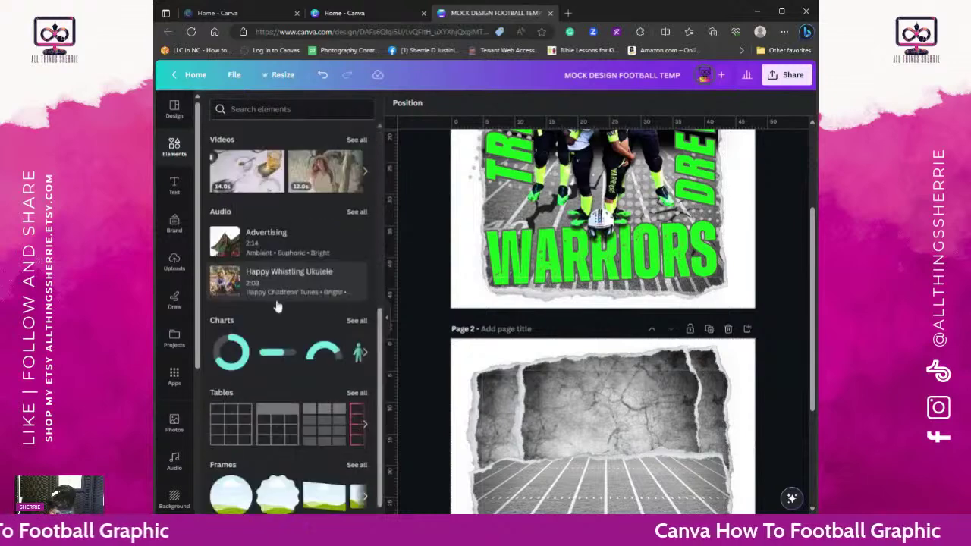
scroll(272, 297, up, 5)
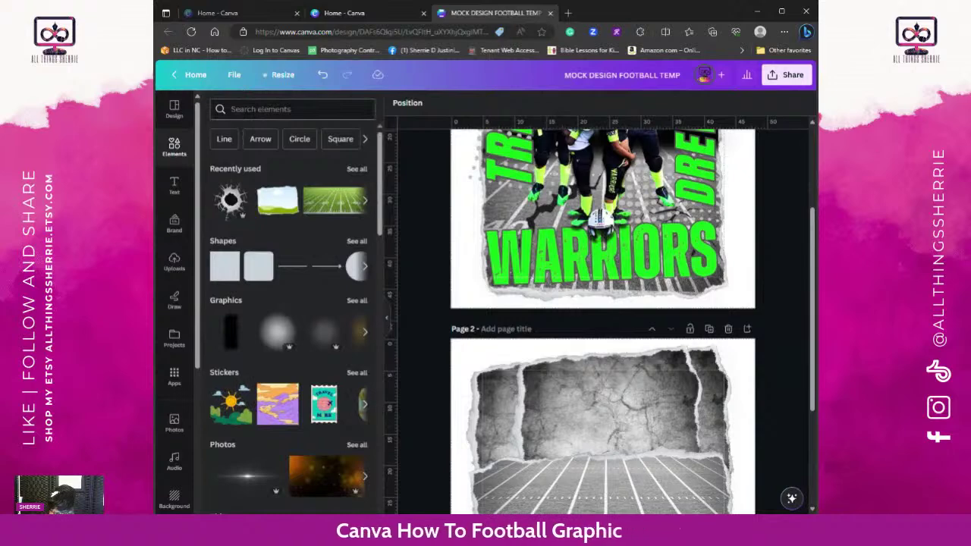
click(356, 169)
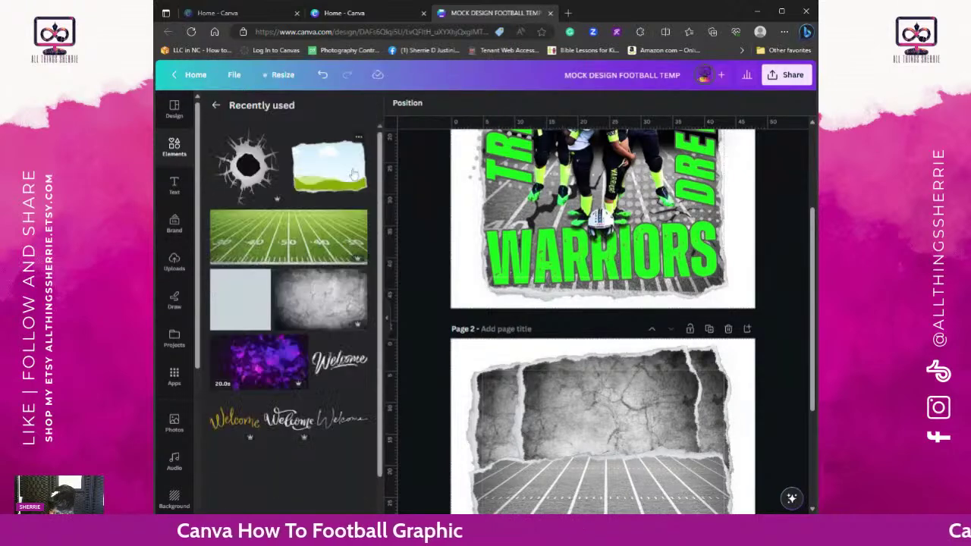
scroll(318, 221, down, 4)
scroll(317, 220, down, 8)
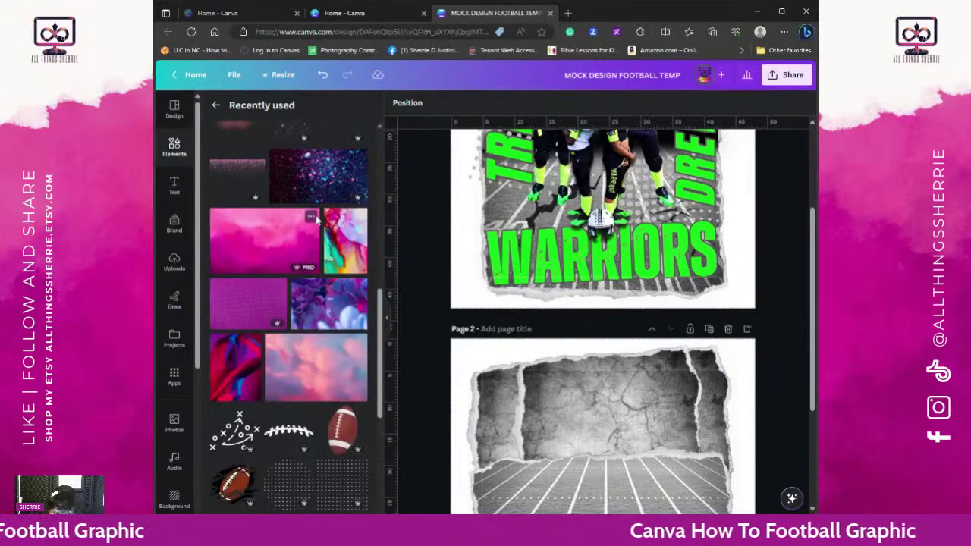
scroll(318, 221, down, 3)
scroll(317, 220, down, 1)
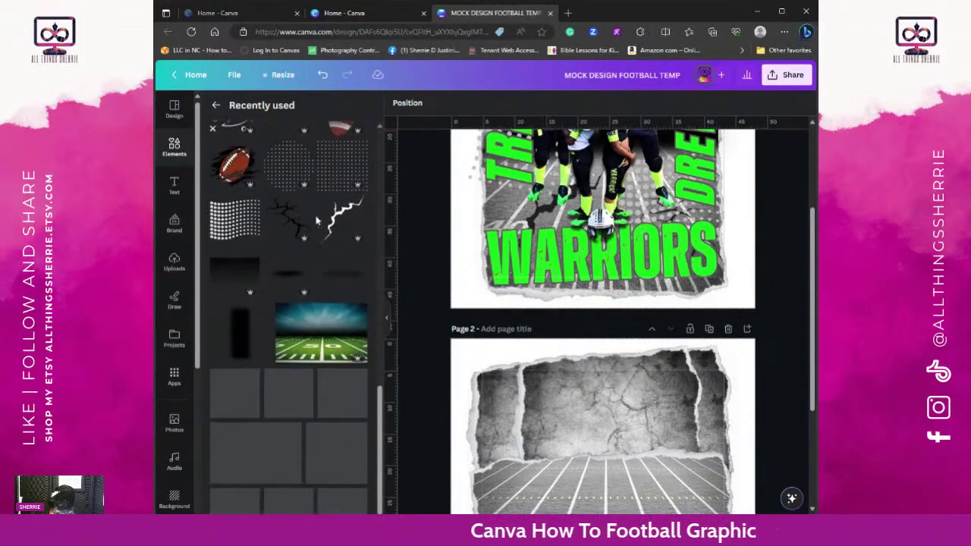
click(293, 280)
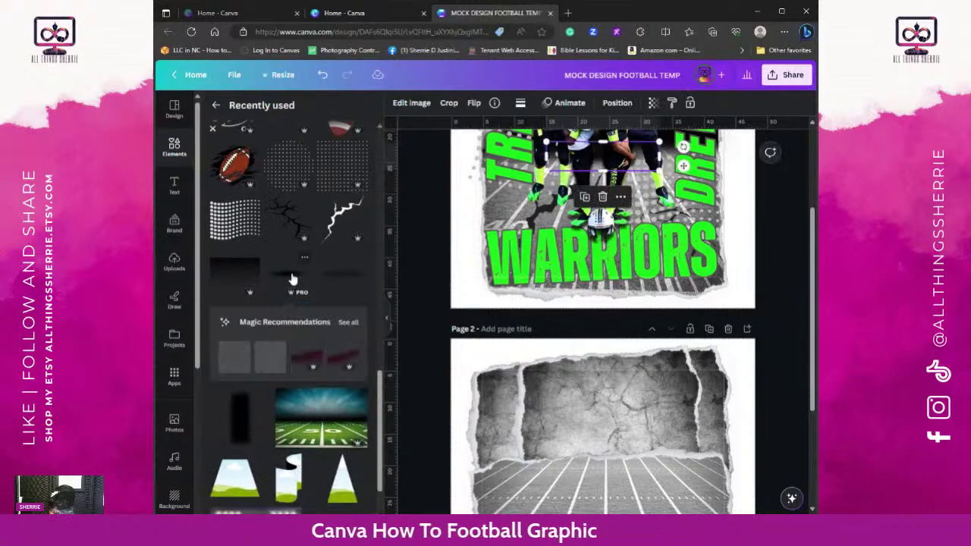
Step: Move the black oval shadow from page 1 onto the cracked wall on page 2
scroll(564, 375, down, 2)
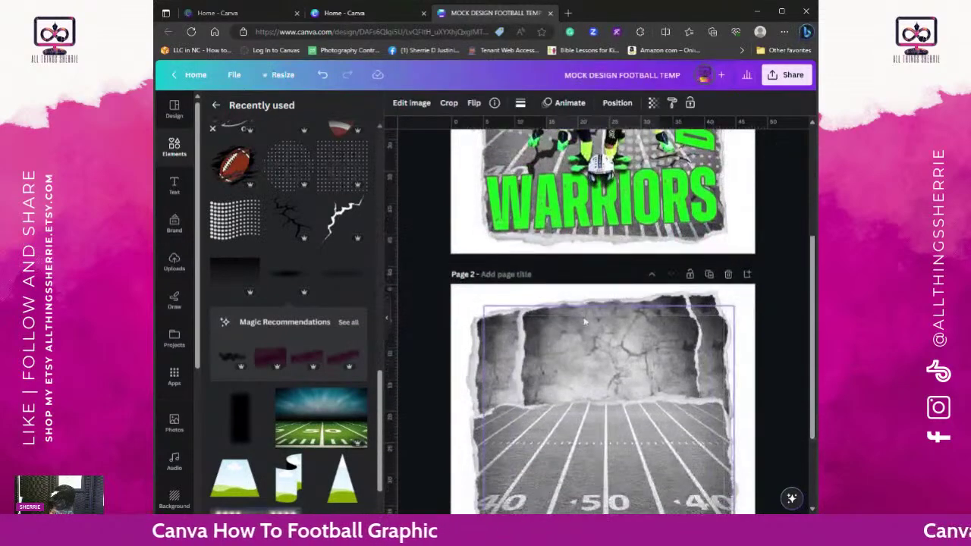
scroll(584, 321, up, 1)
scroll(584, 317, up, 2)
mouse_move(608, 211)
mouse_down()
mouse_move(601, 452)
mouse_move(592, 488)
mouse_move(589, 232)
mouse_move(584, 239)
mouse_up()
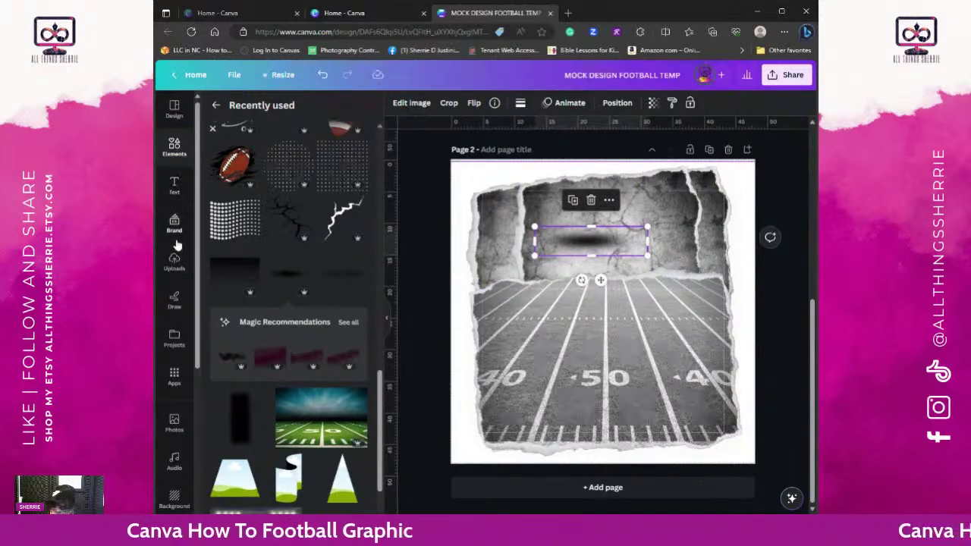
Step: Add a square shape to page 2 and make its fill transparent
click(172, 150)
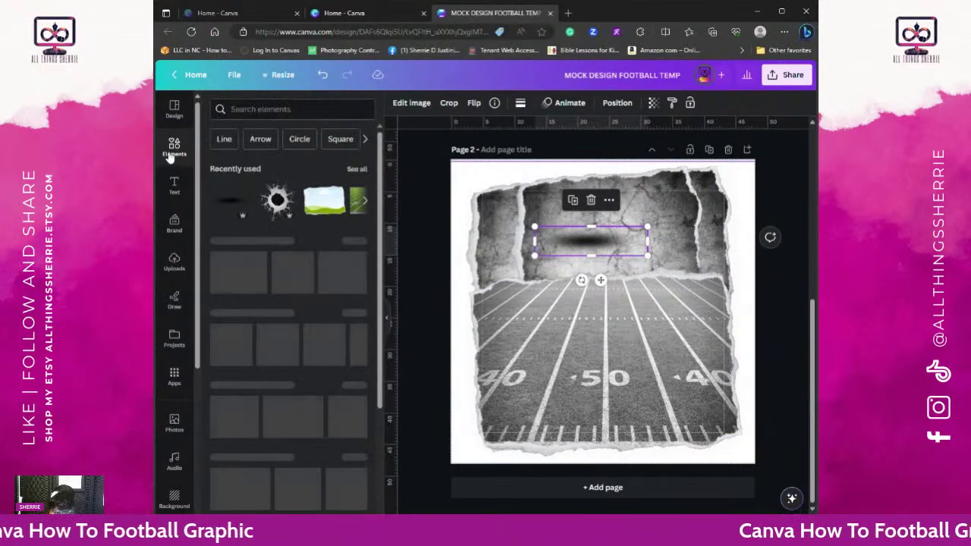
click(228, 278)
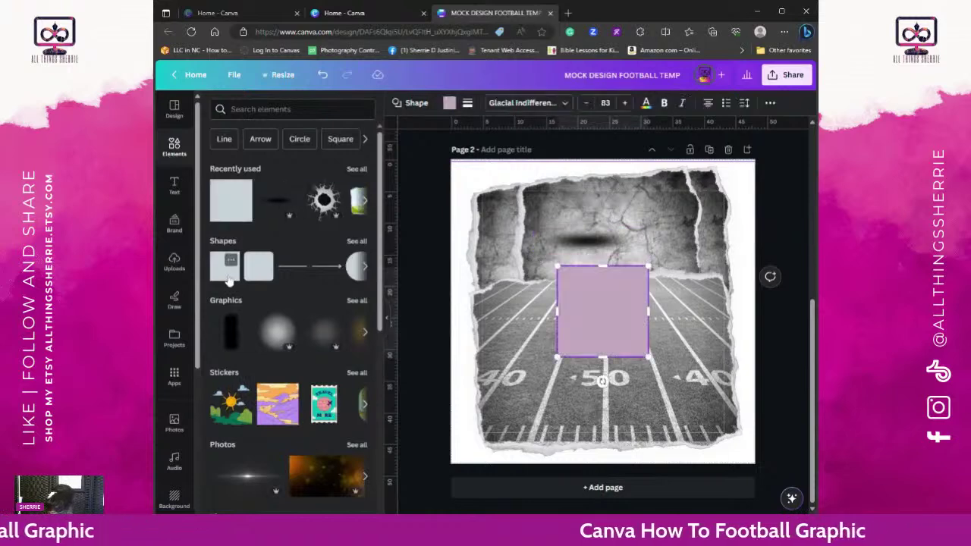
click(449, 104)
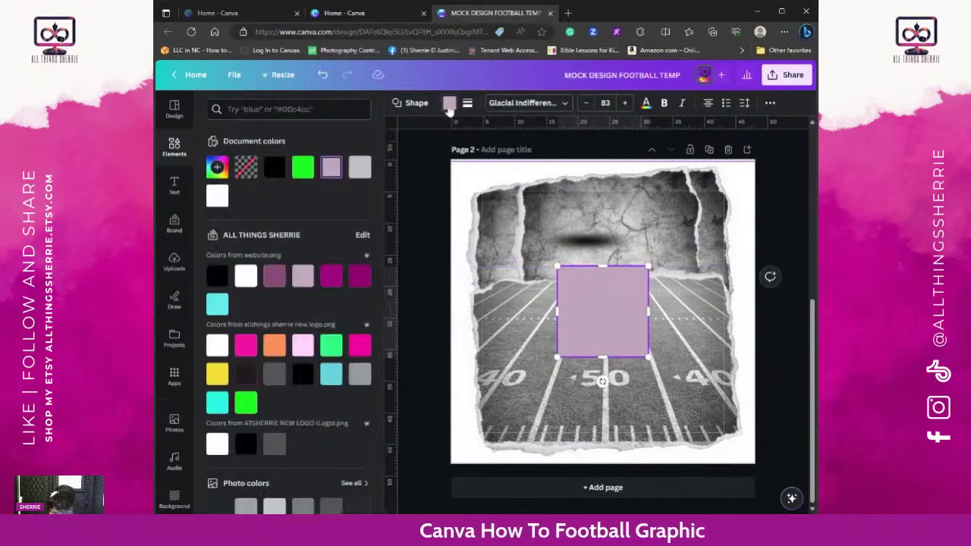
click(245, 168)
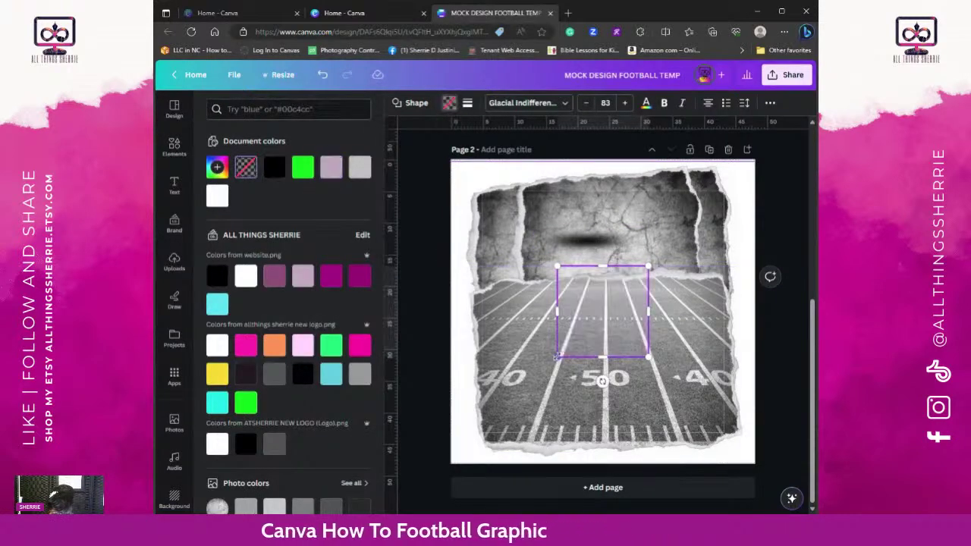
Step: Stretch the transparent square across the whole football-field image and deselect it
drag(557, 357, 469, 456)
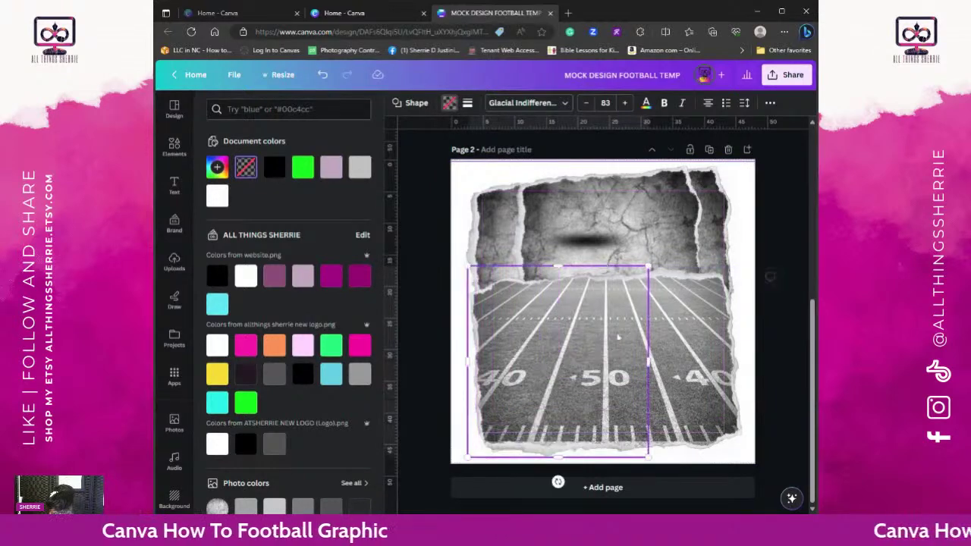
drag(649, 356, 746, 366)
click(433, 225)
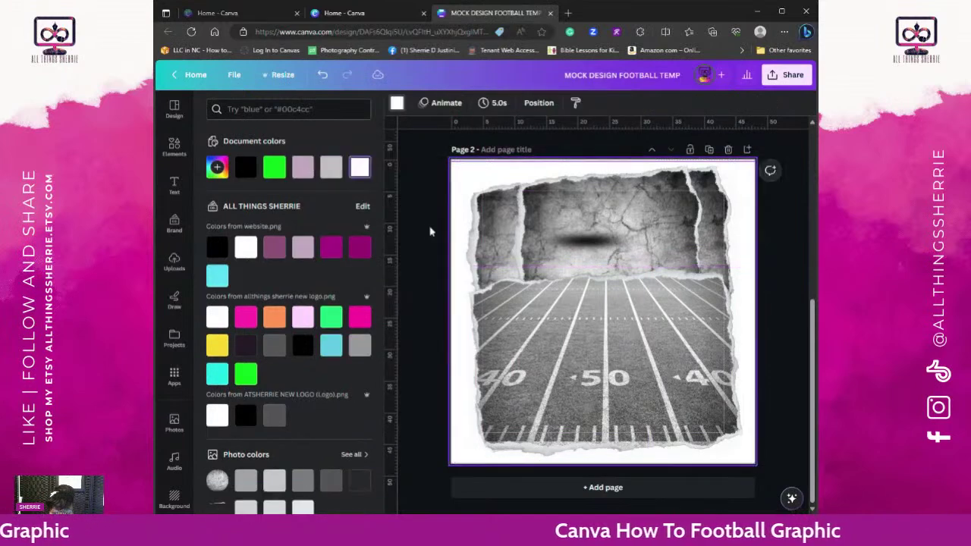
Step: Select the black oval shadow from the page 2 layers, enlarge it and place it over the seam between wall and field
click(535, 103)
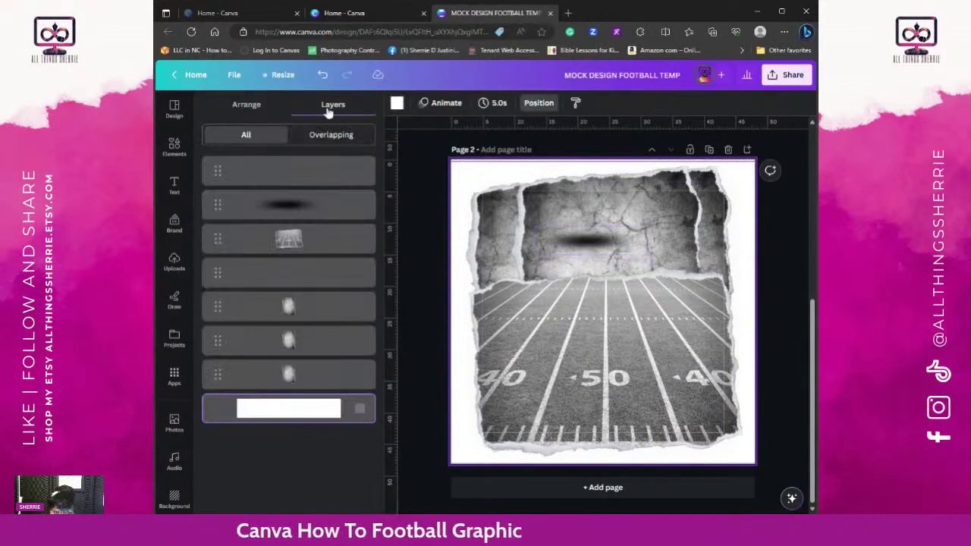
click(246, 106)
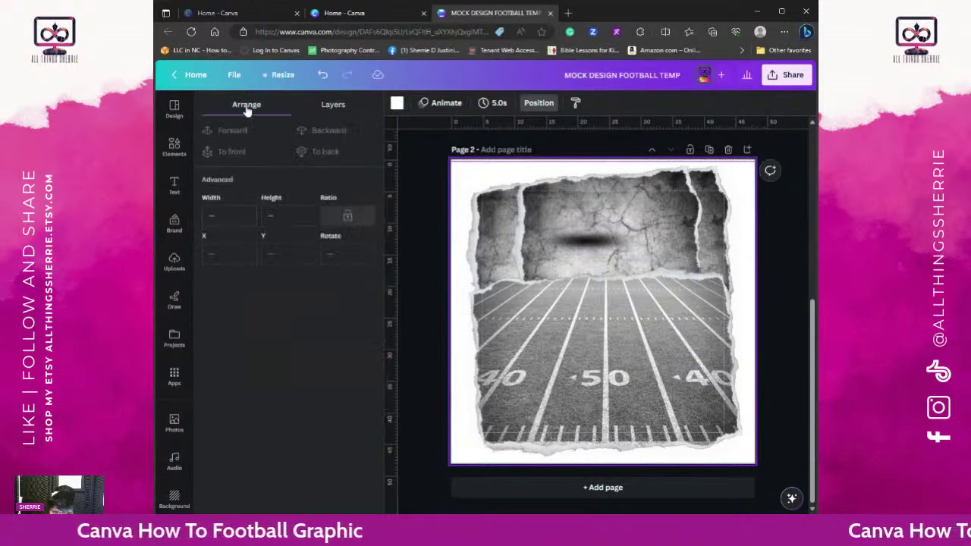
click(329, 105)
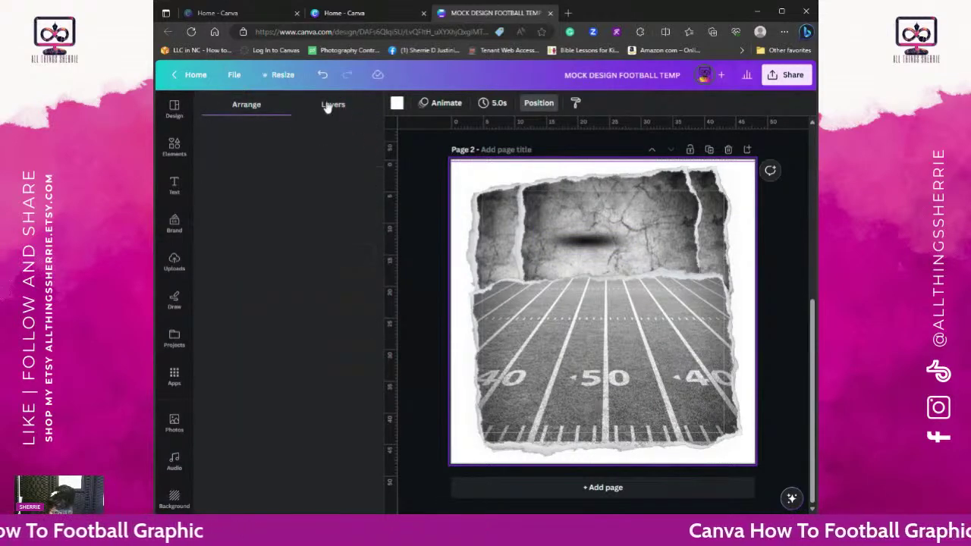
click(293, 207)
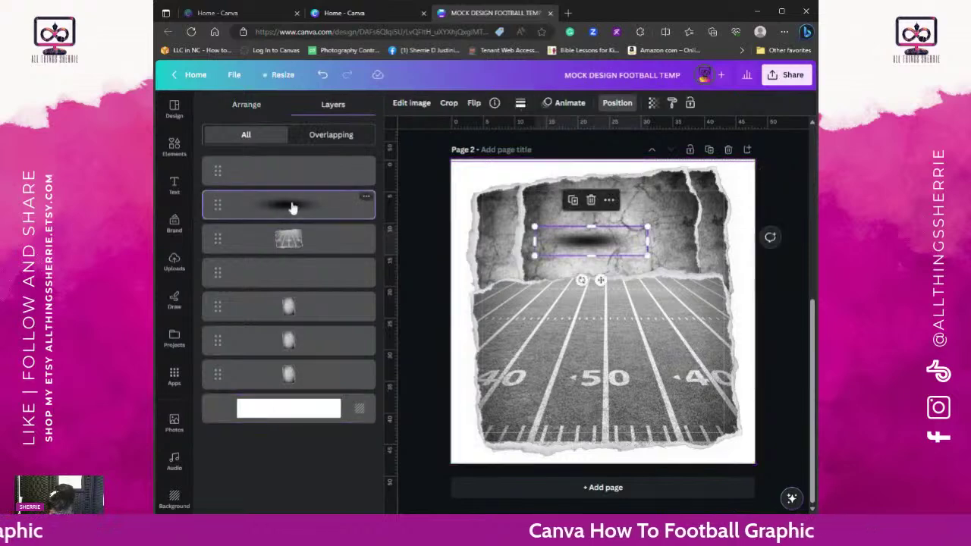
drag(595, 241, 694, 241)
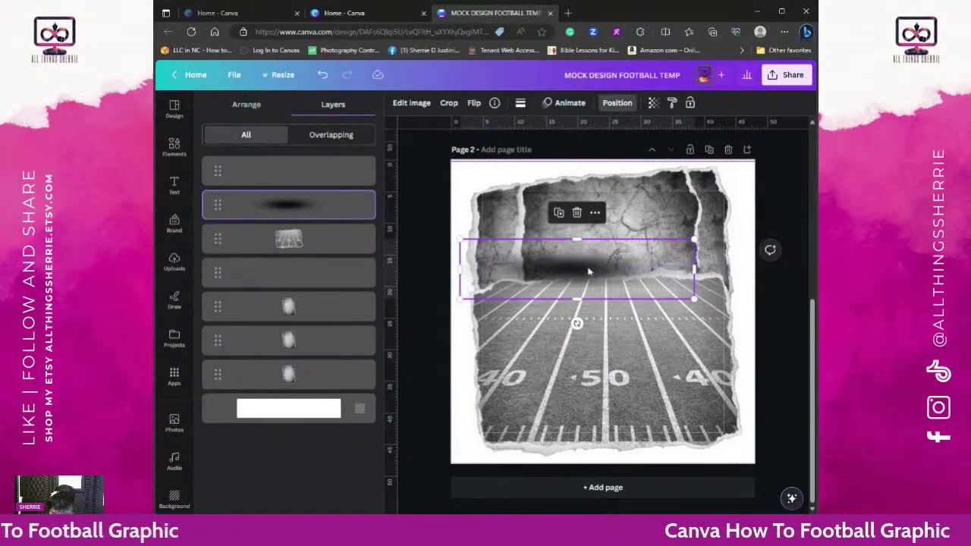
drag(589, 271, 624, 285)
Step: Duplicate the enlarged black shadow and spread the copies along the wall-field seam to the page's far edge
key(ctrl+d)
click(576, 224)
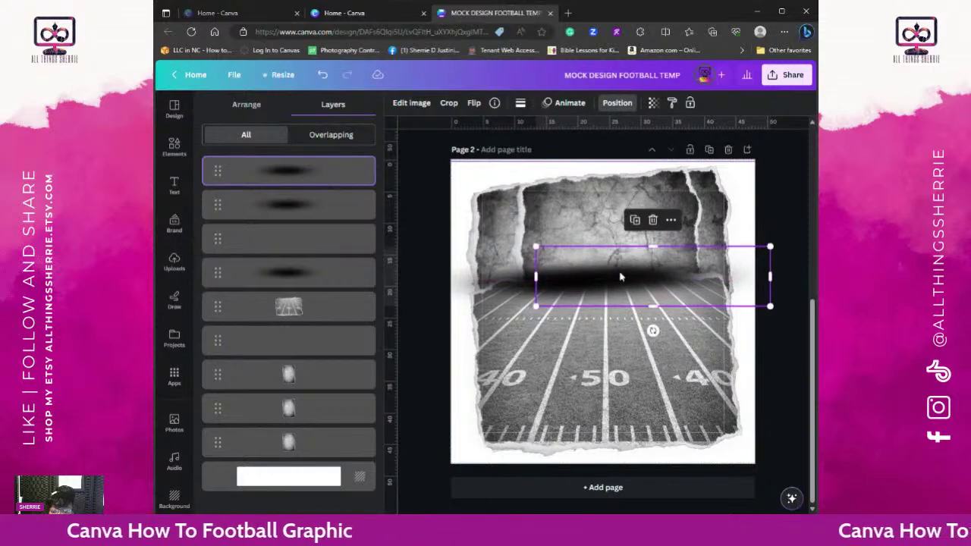
click(634, 220)
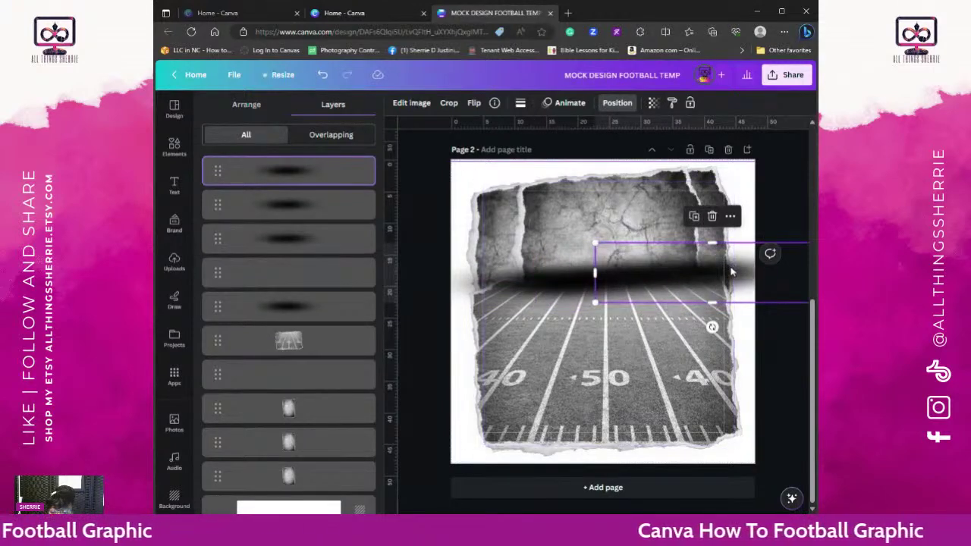
Step: Duplicate a seam shadow, shrink the copy and place it at the right end of the wall-field seam
drag(732, 272, 615, 313)
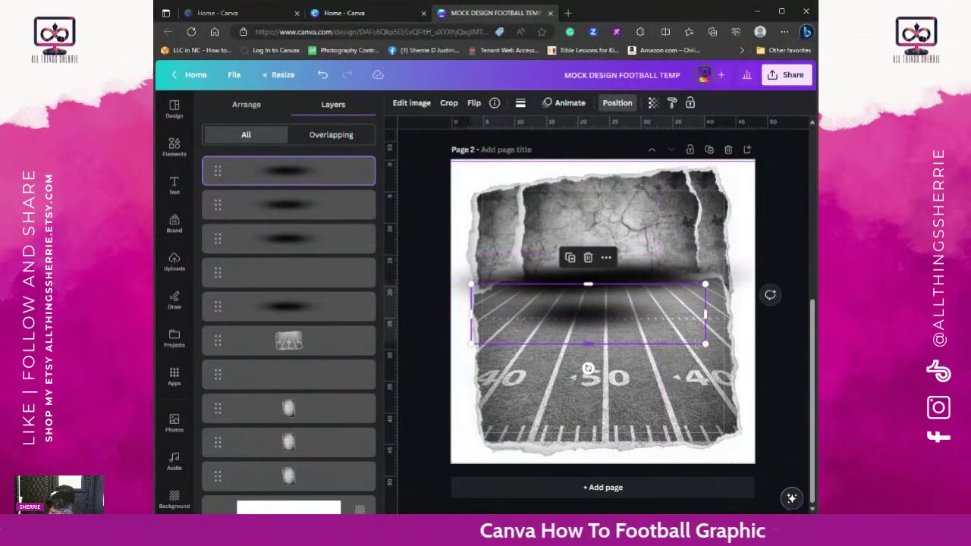
drag(705, 345, 692, 277)
key(ctrl+d)
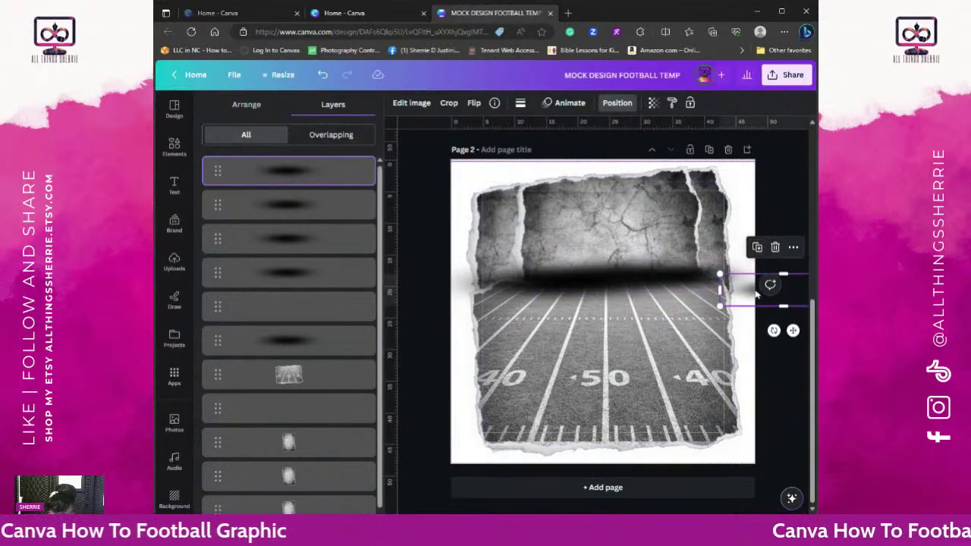
drag(756, 295, 663, 275)
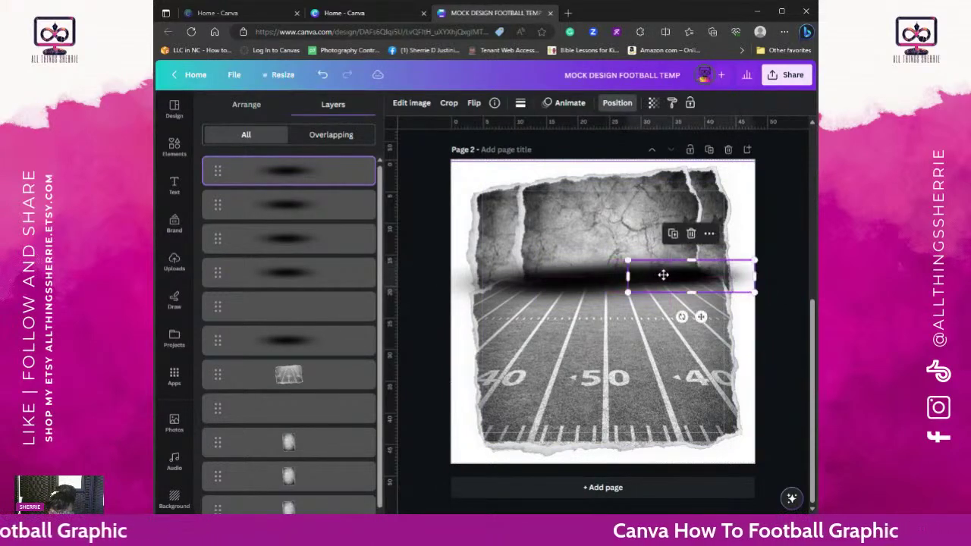
drag(757, 259, 732, 265)
drag(665, 285, 687, 278)
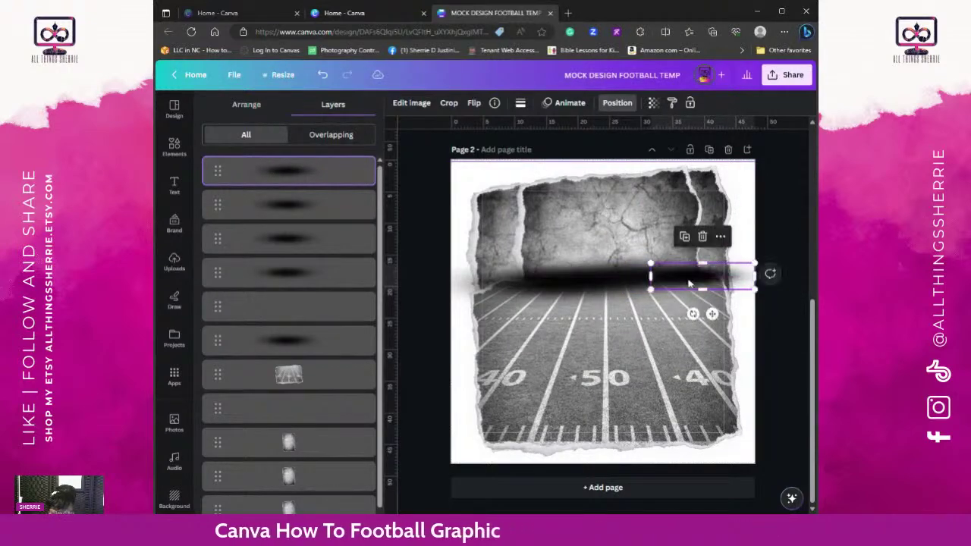
Step: Duplicate the small shadow, tilt and shrink it along the seam's right corner, and stack a second tilted copy on top
click(684, 239)
drag(709, 316, 704, 267)
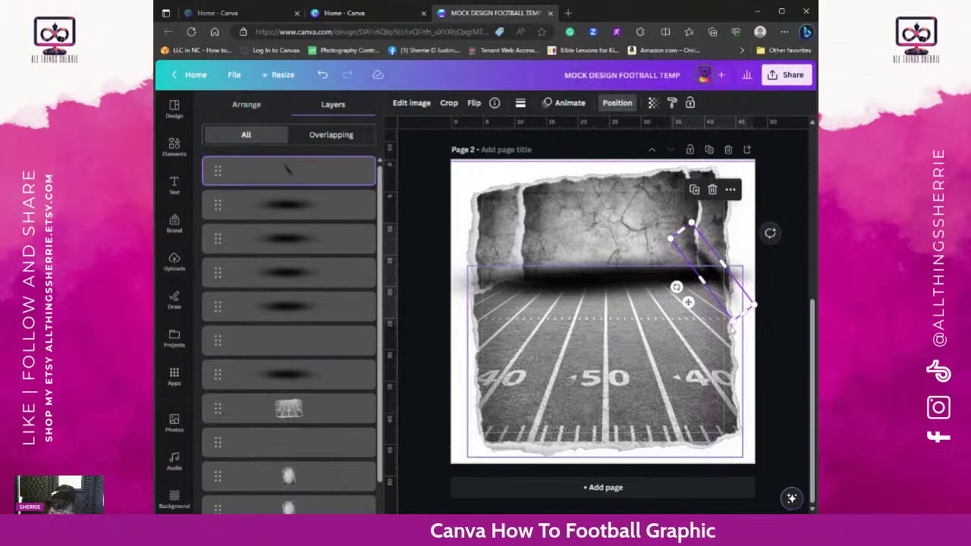
drag(737, 307, 718, 276)
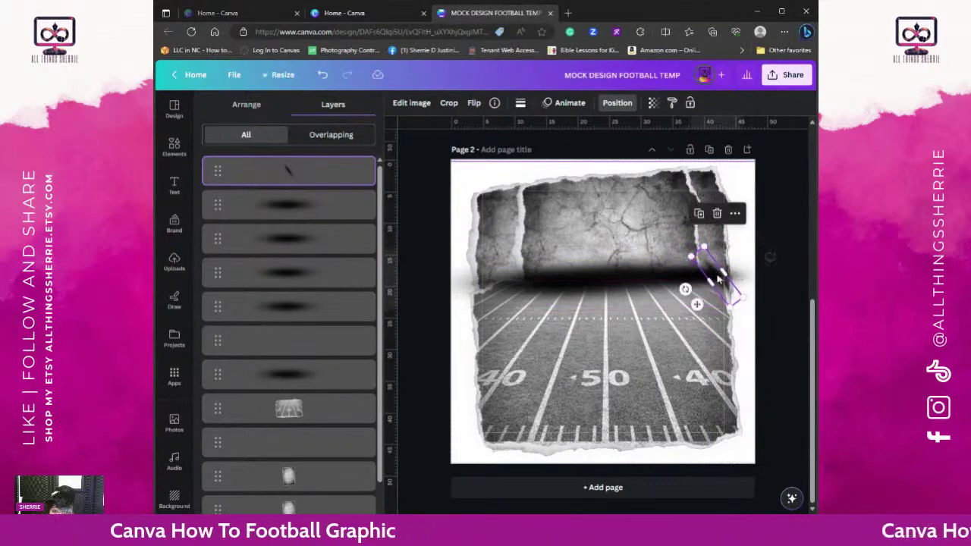
click(701, 217)
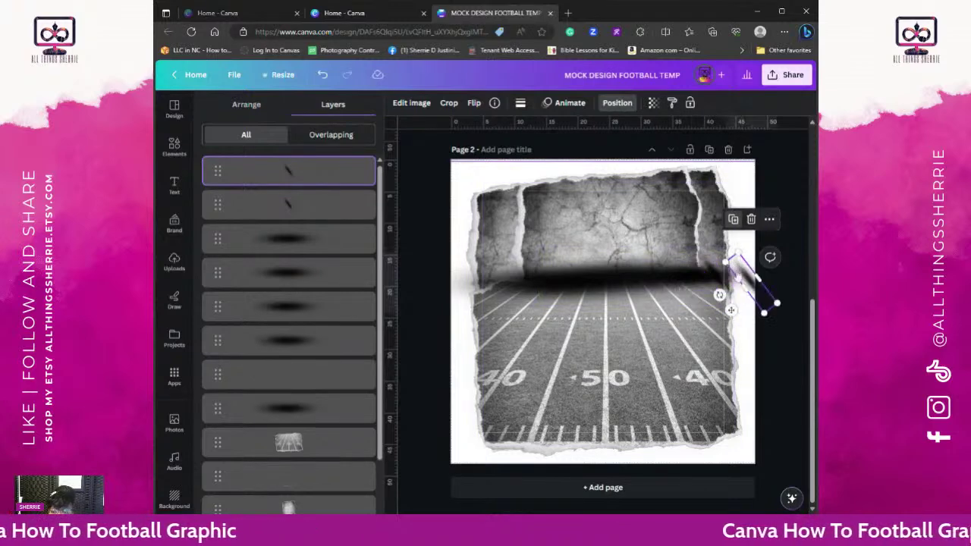
drag(721, 259, 709, 278)
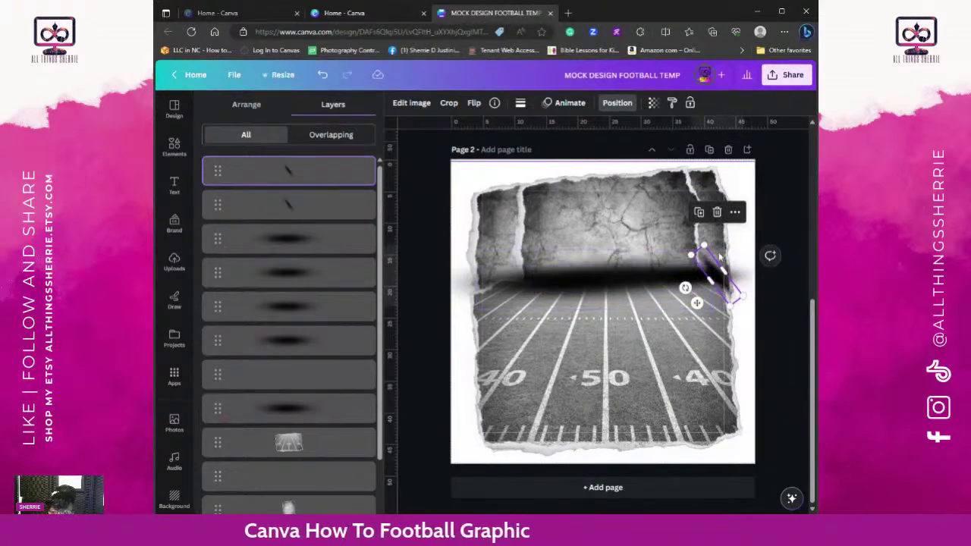
Step: Duplicate the large seam shadow, tilt and shrink it over the seam's left end, and trim it to the torn edge
click(574, 279)
click(635, 220)
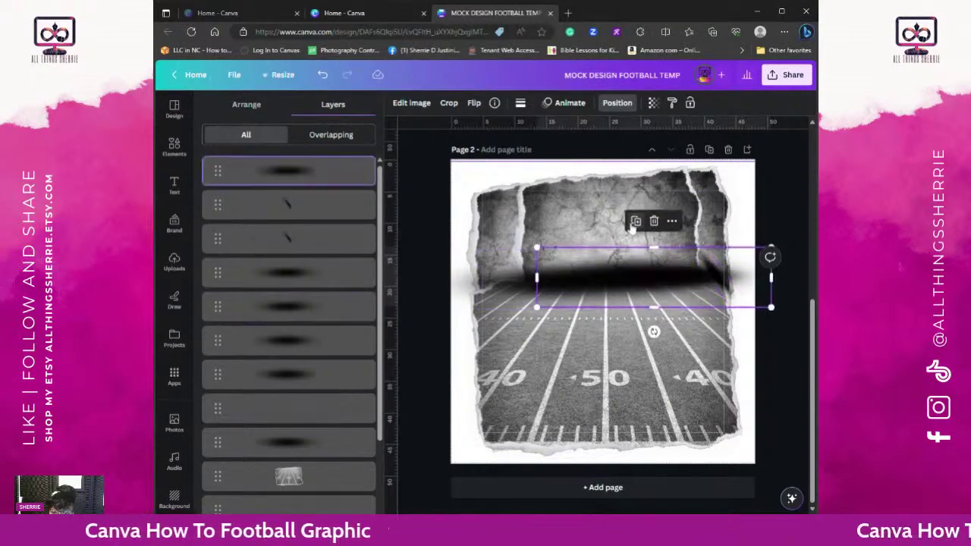
drag(638, 275, 555, 277)
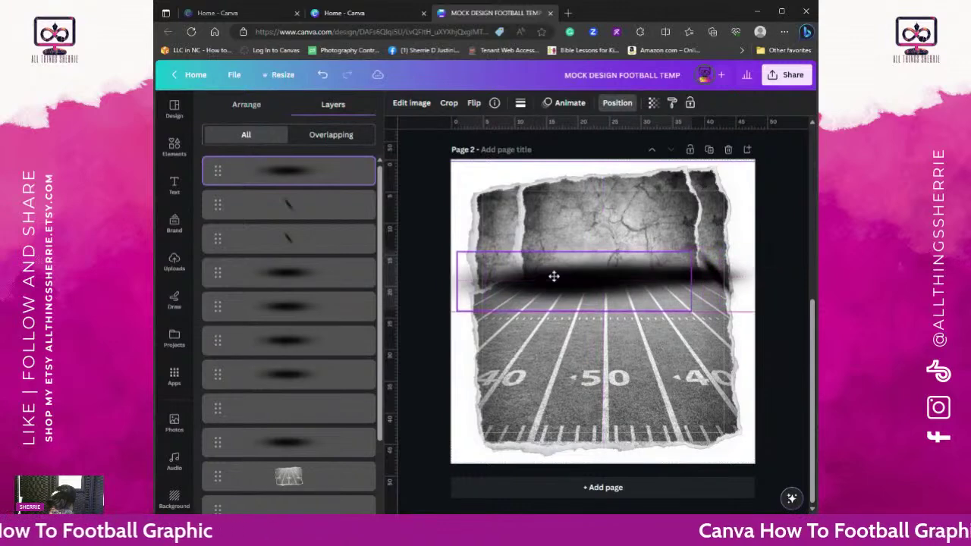
mouse_move(555, 340)
mouse_down()
mouse_move(568, 345)
mouse_move(571, 334)
mouse_up()
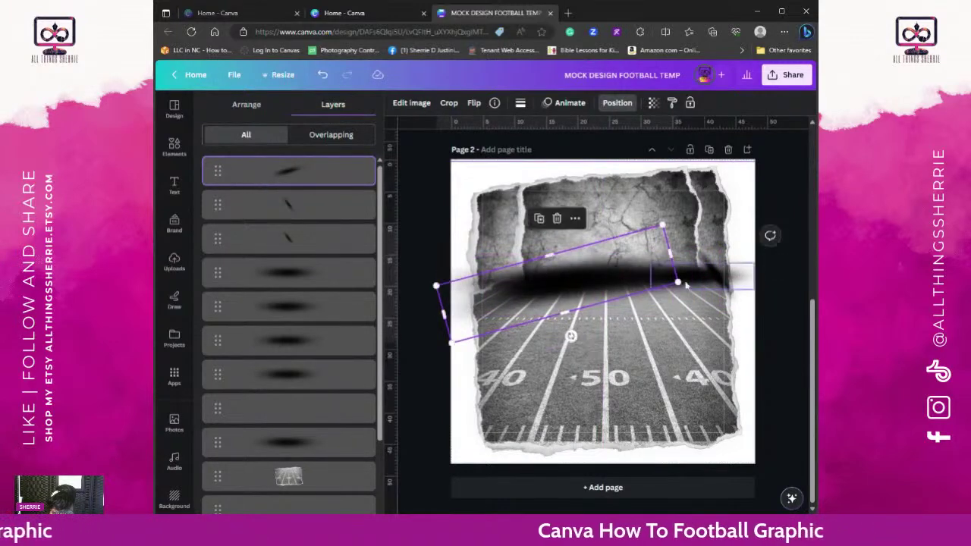
drag(677, 282, 536, 279)
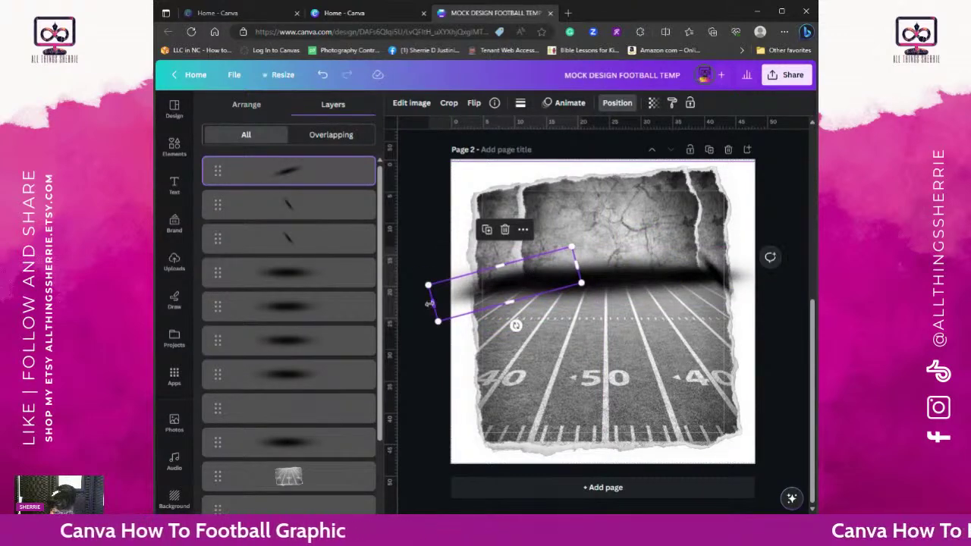
drag(429, 303, 481, 290)
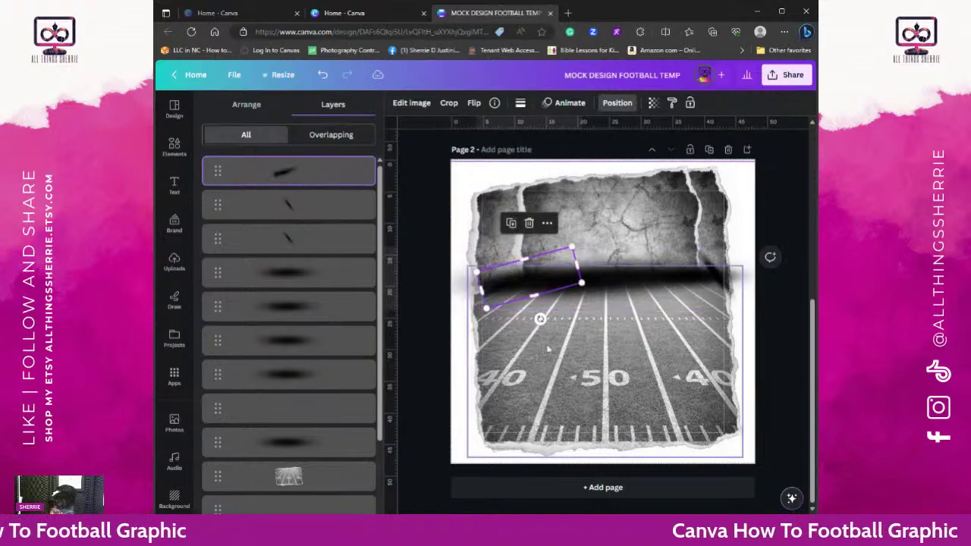
Step: Layer further tilted shadow copies, including a smaller one, over the seam's left corner up to the torn edge
click(539, 310)
click(516, 282)
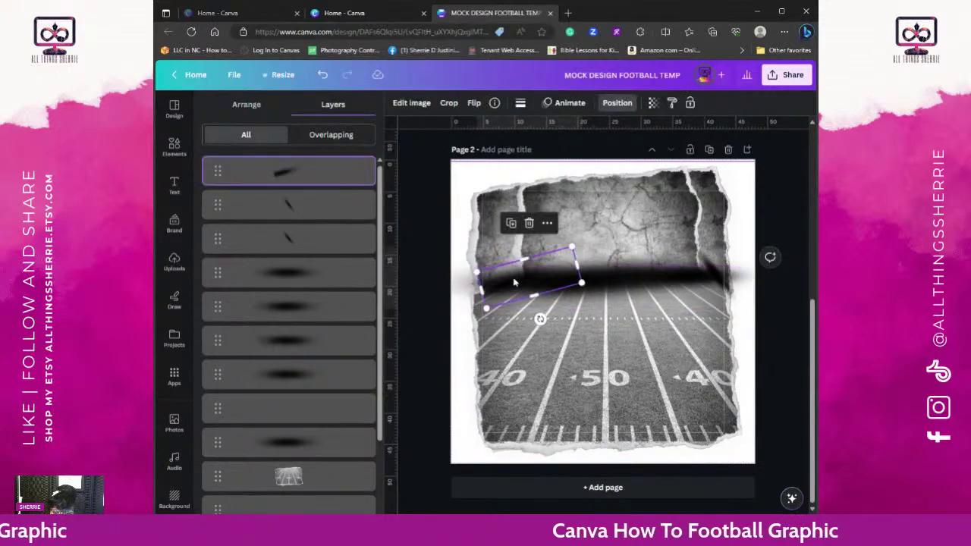
click(512, 224)
mouse_move(509, 291)
mouse_down()
mouse_move(436, 290)
mouse_move(494, 293)
mouse_up()
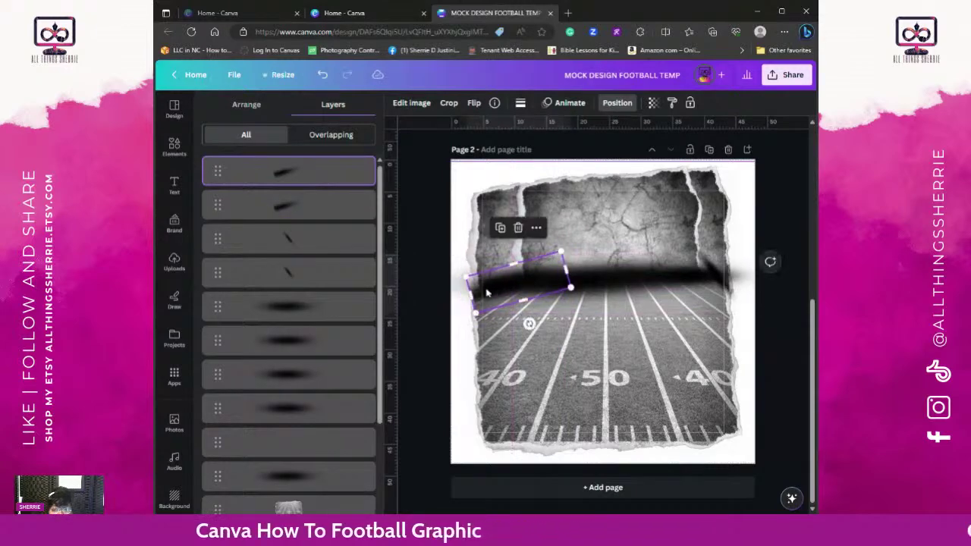
click(514, 311)
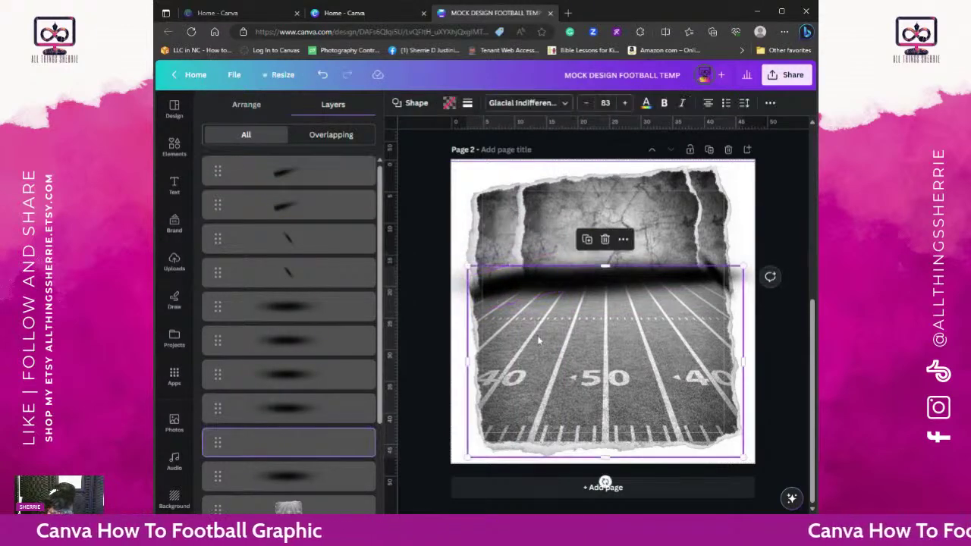
click(510, 282)
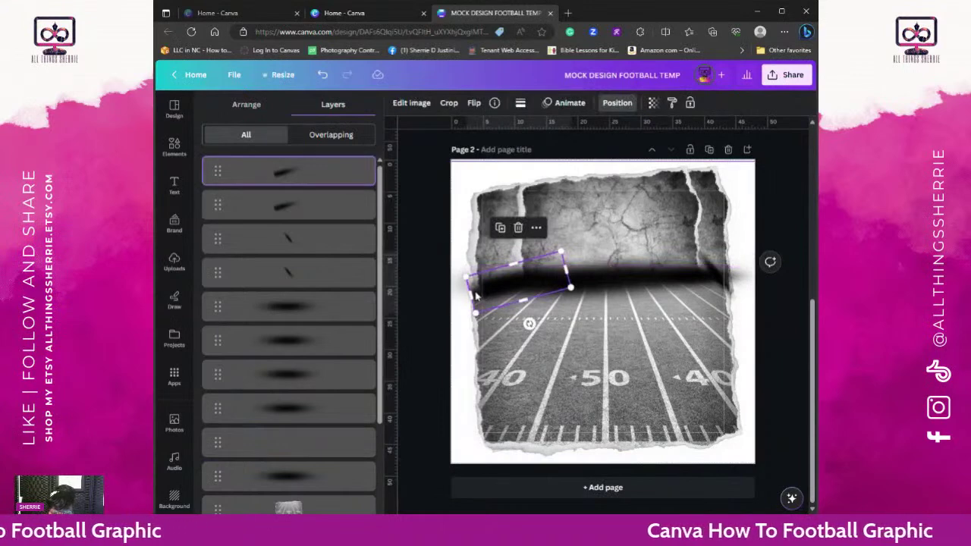
mouse_move(516, 279)
mouse_down()
mouse_move(493, 297)
mouse_move(547, 326)
mouse_move(446, 366)
mouse_move(524, 324)
mouse_move(485, 296)
mouse_move(429, 282)
mouse_move(490, 282)
mouse_move(427, 281)
mouse_move(492, 281)
mouse_up()
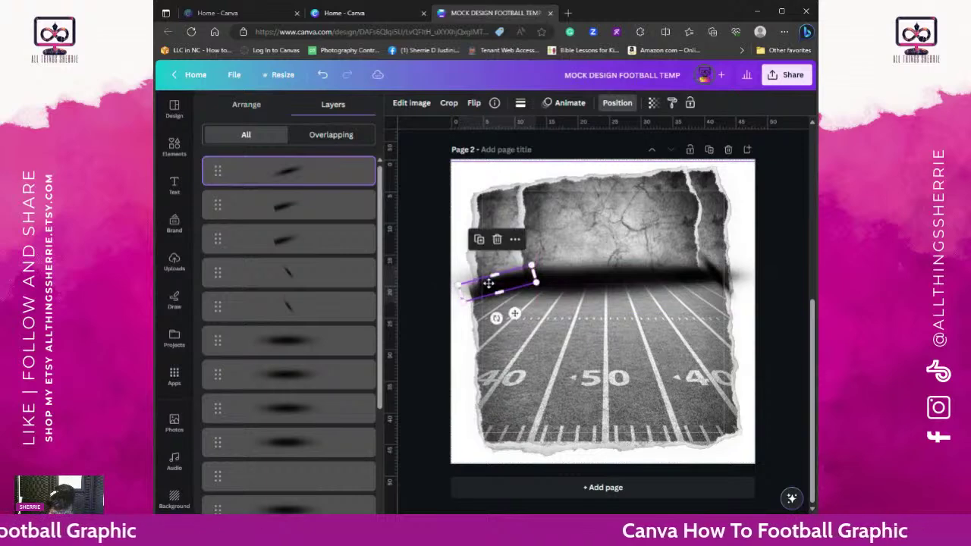
click(480, 303)
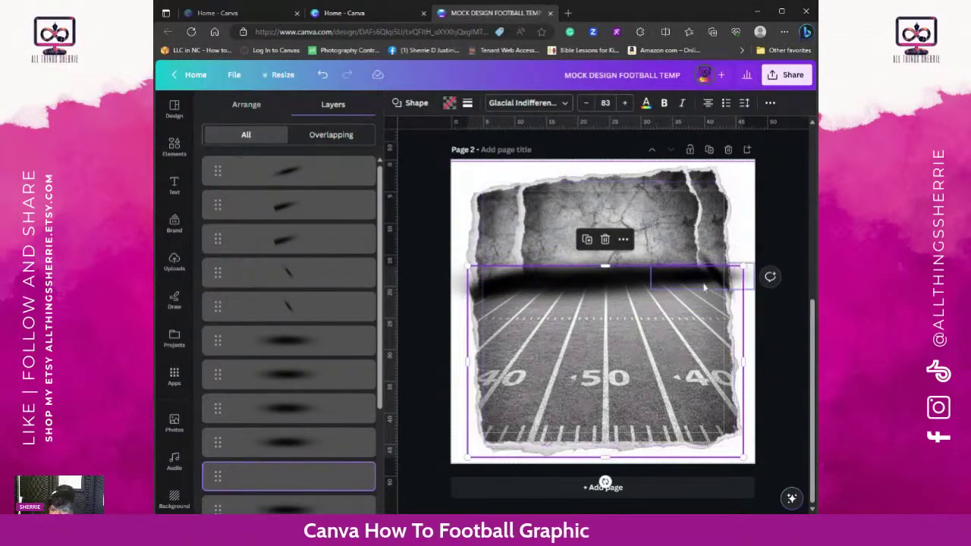
drag(725, 277, 716, 276)
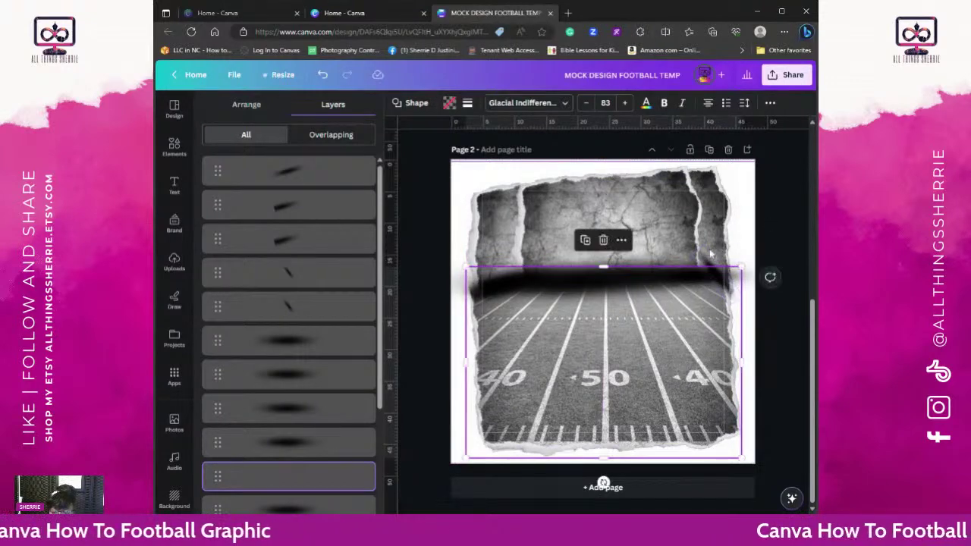
Step: Duplicate the tilted shadow, rotate the copy upright and place it over the wall's left torn strip
drag(705, 258, 516, 260)
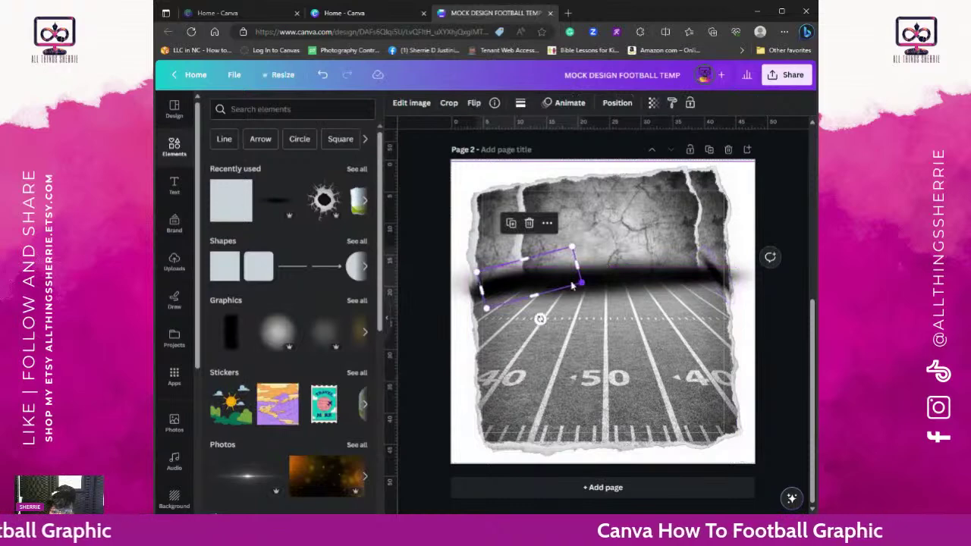
drag(557, 313, 469, 350)
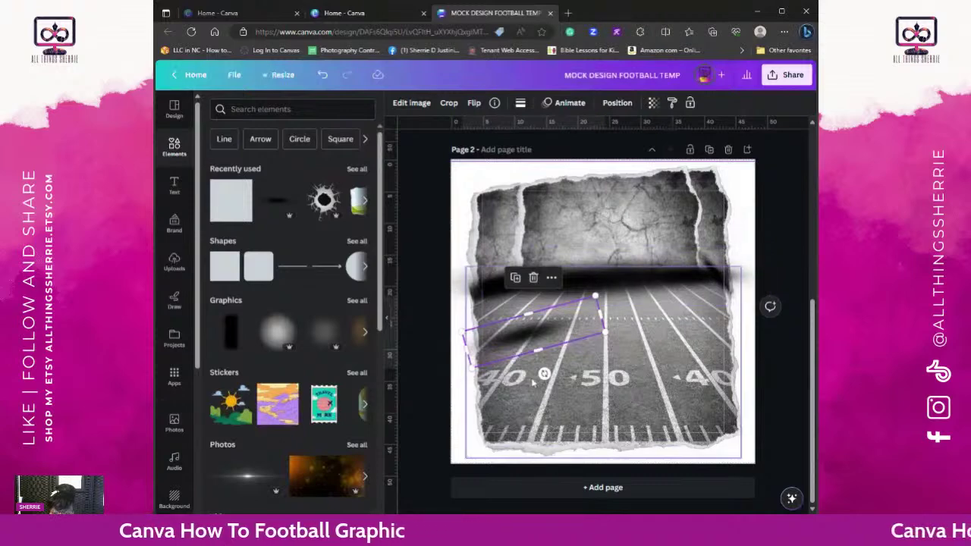
mouse_move(544, 373)
mouse_down()
mouse_move(553, 343)
mouse_move(547, 357)
mouse_up()
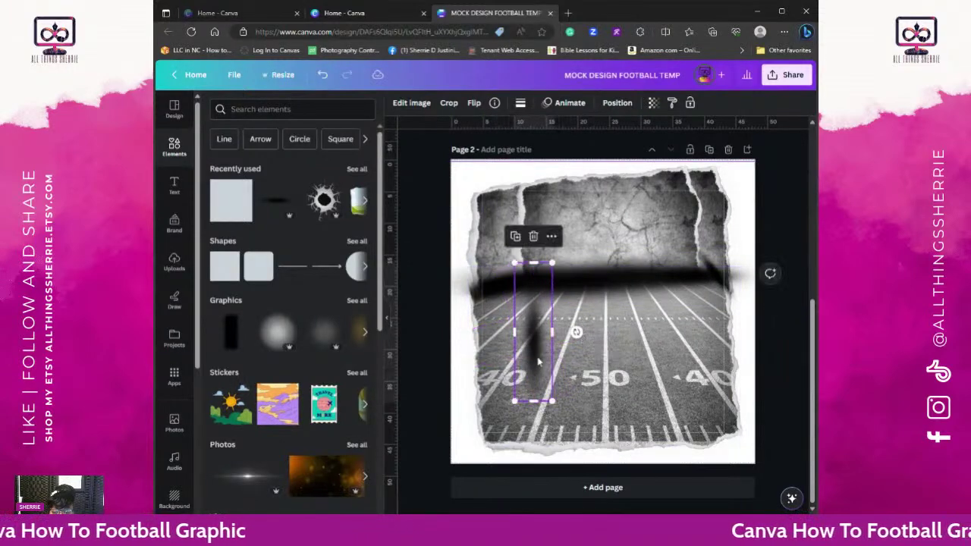
drag(511, 286, 520, 248)
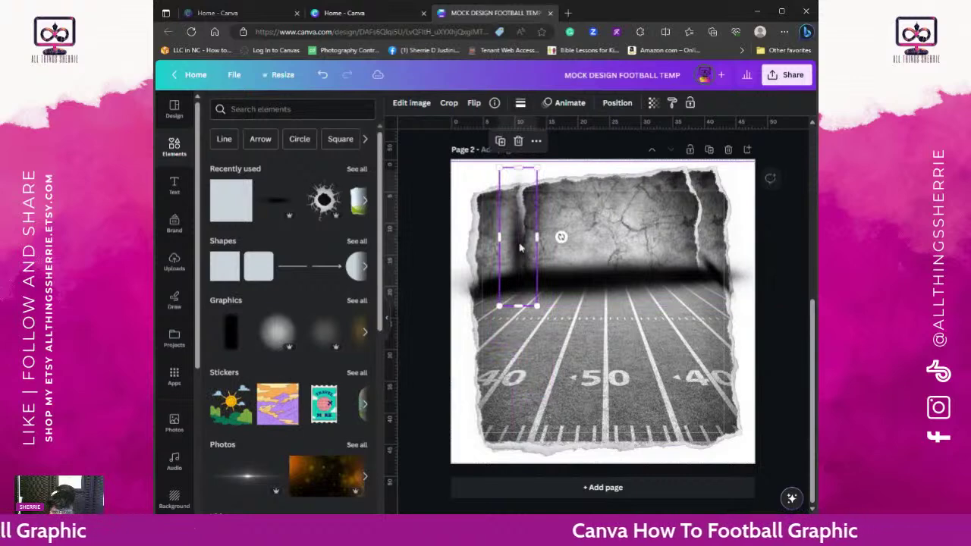
Step: Duplicate the upright shadow, stack it over the left torn strip and shorten its lower end to the seam
click(500, 142)
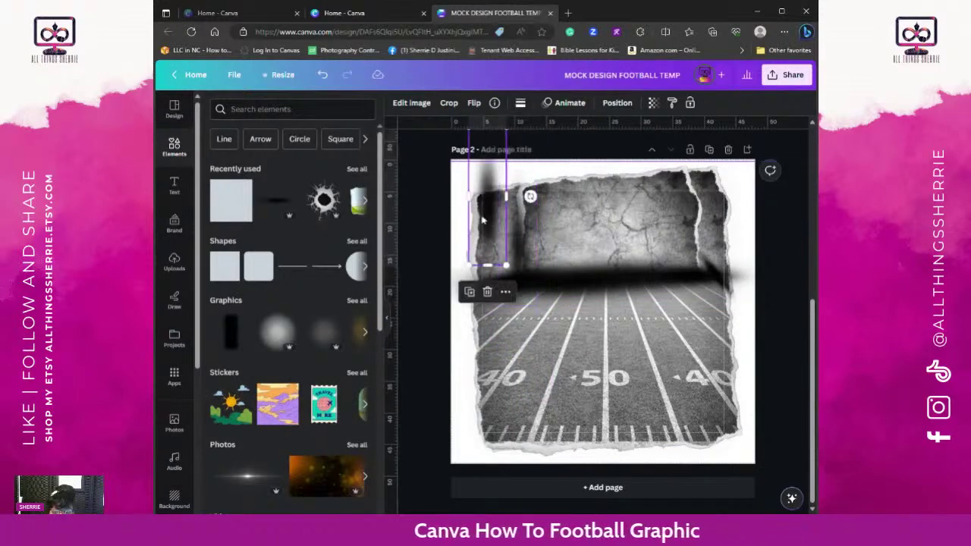
drag(498, 217, 503, 244)
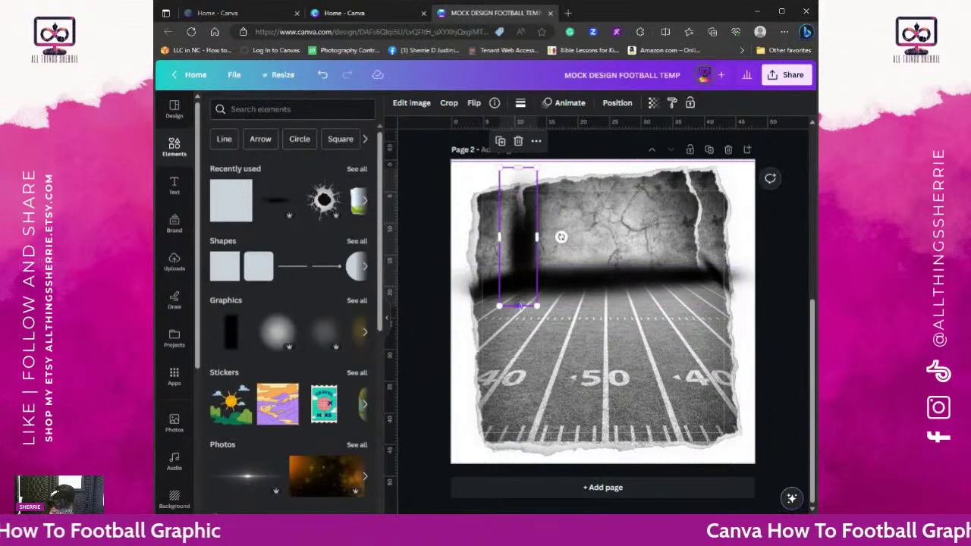
drag(519, 306, 521, 290)
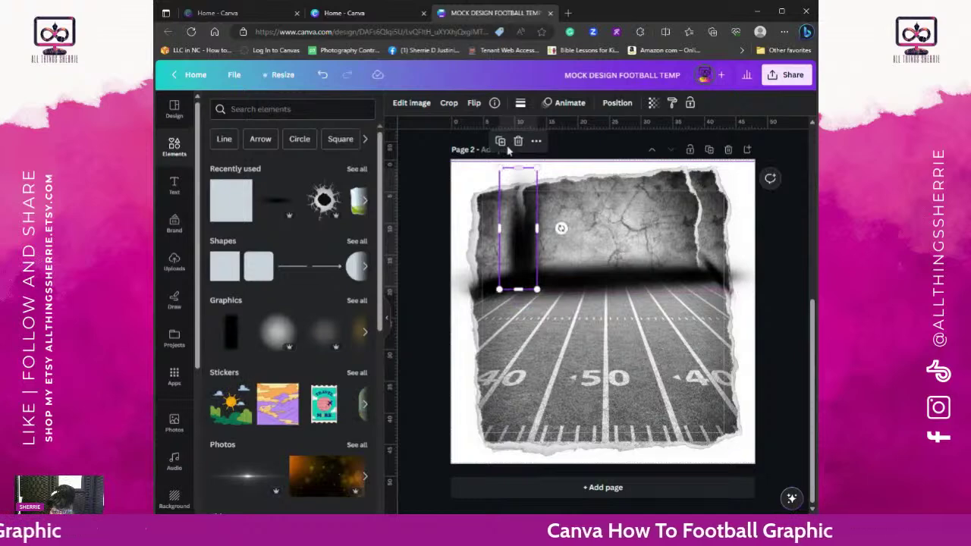
Step: Make another upright shadow copy narrower and shorter so it fits between the wall's top edge and the seam
drag(544, 226, 541, 221)
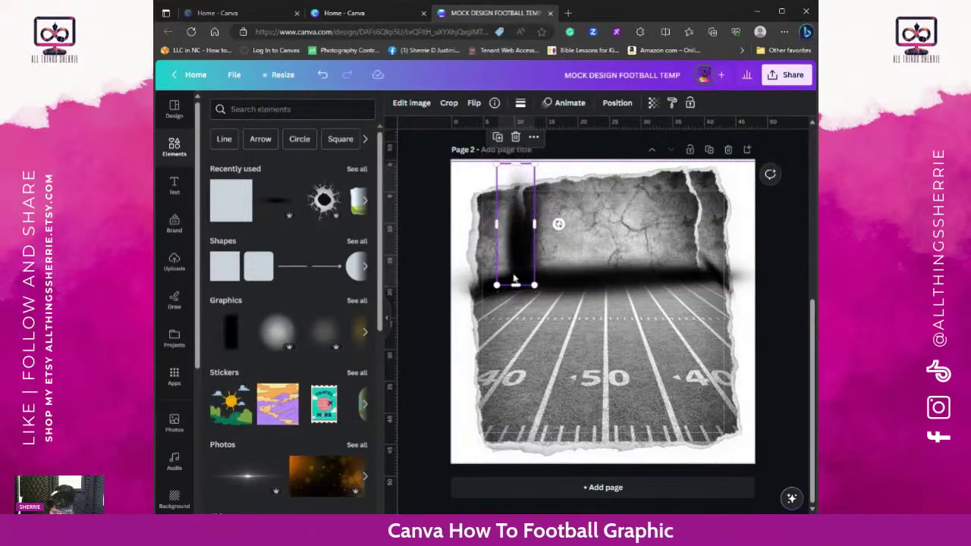
drag(516, 285, 525, 254)
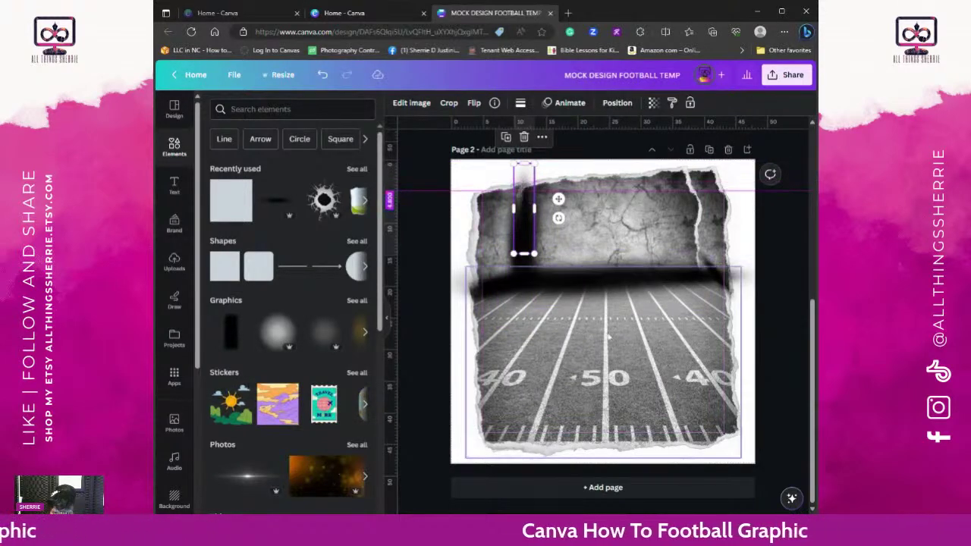
key(Tab)
click(531, 220)
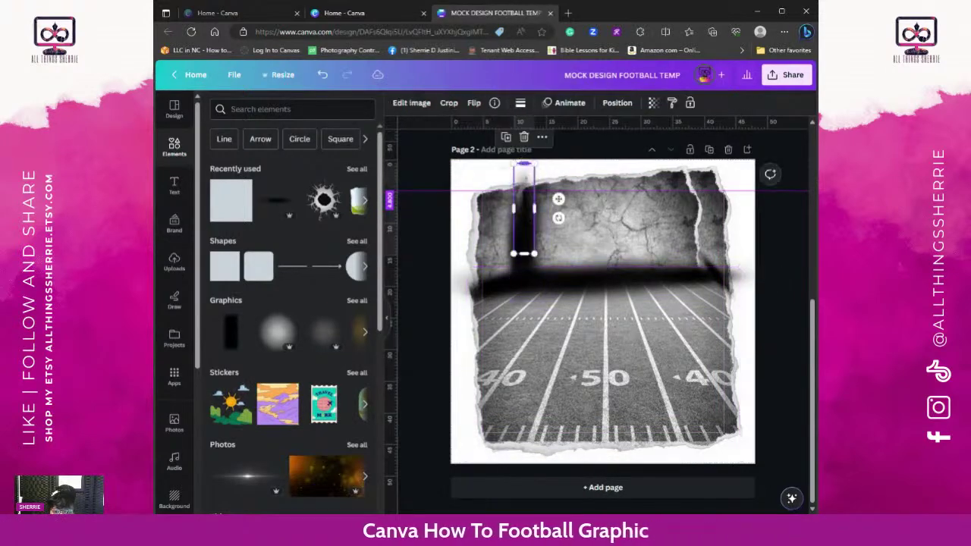
drag(524, 164, 523, 187)
drag(523, 221, 523, 222)
click(529, 273)
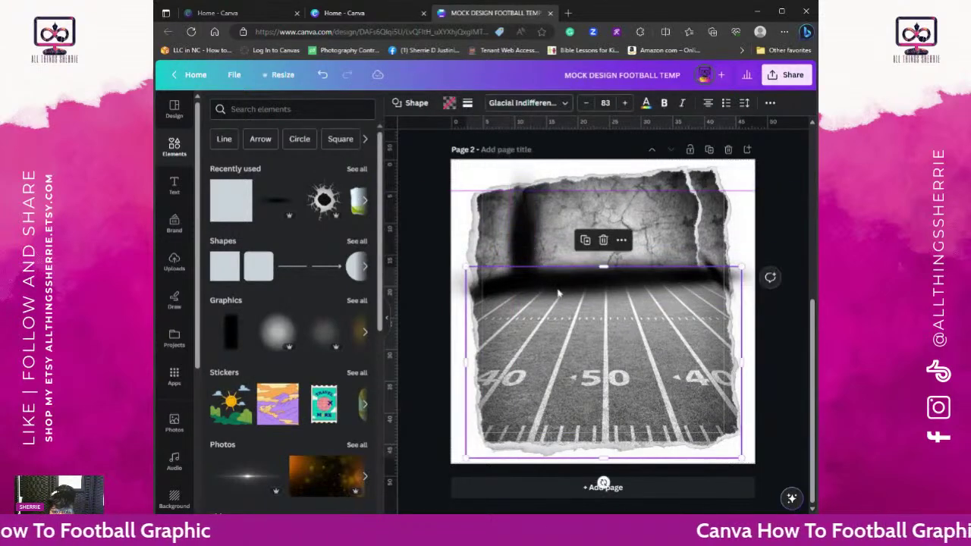
Step: Nudge the narrow upright shadow slightly left over the torn strip and deselect it
click(528, 234)
drag(521, 228, 522, 230)
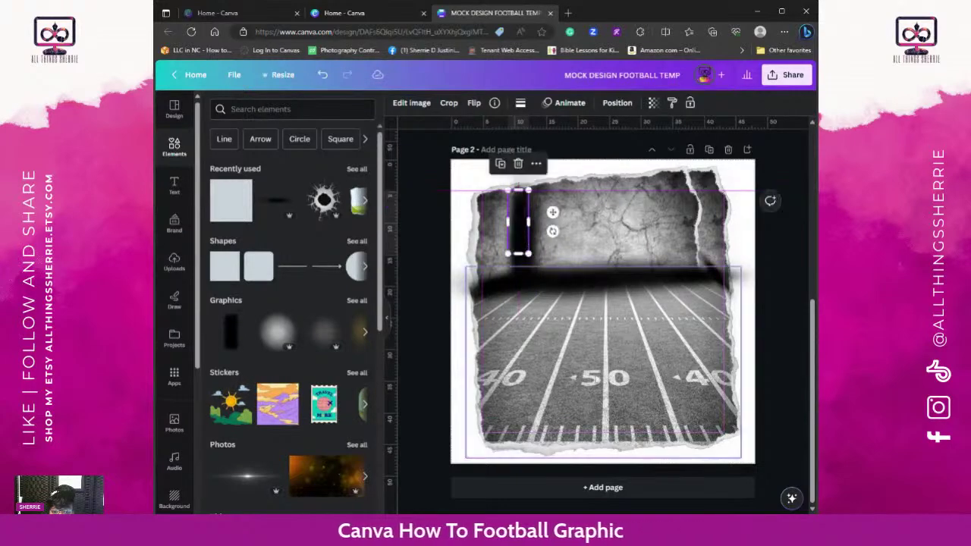
click(599, 380)
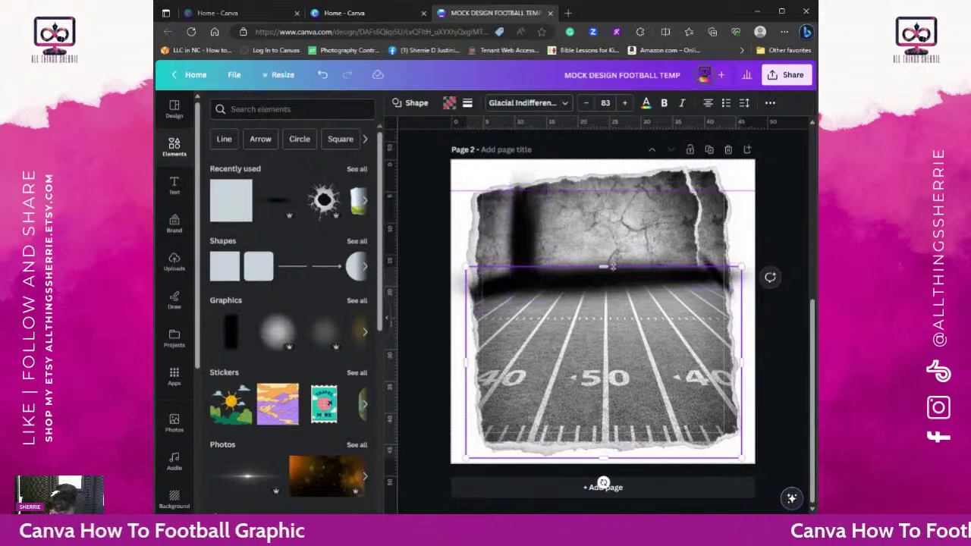
Step: Place upright shadow copies over the wall's right torn strip, reaching down to the seam
click(530, 220)
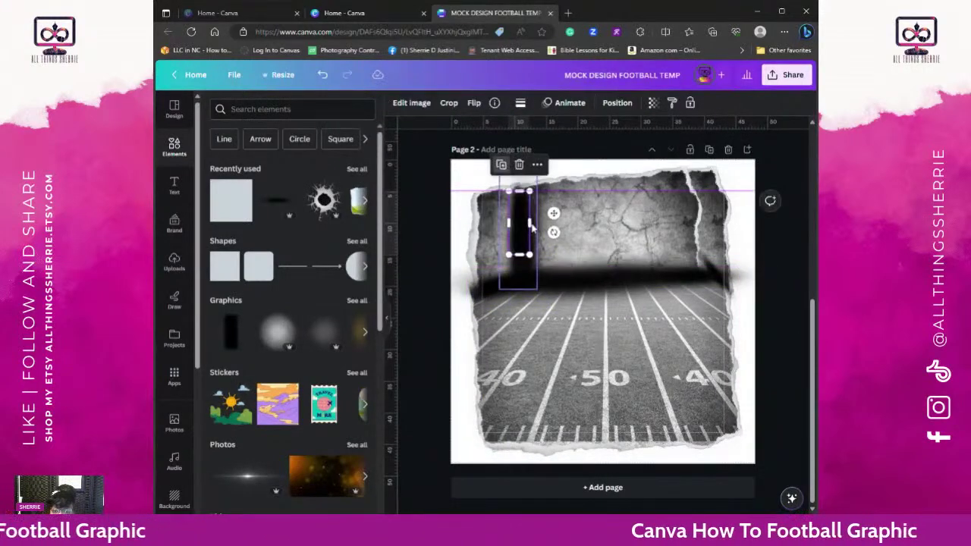
drag(525, 232, 715, 284)
mouse_move(696, 211)
mouse_down()
mouse_move(699, 245)
mouse_move(698, 203)
mouse_up()
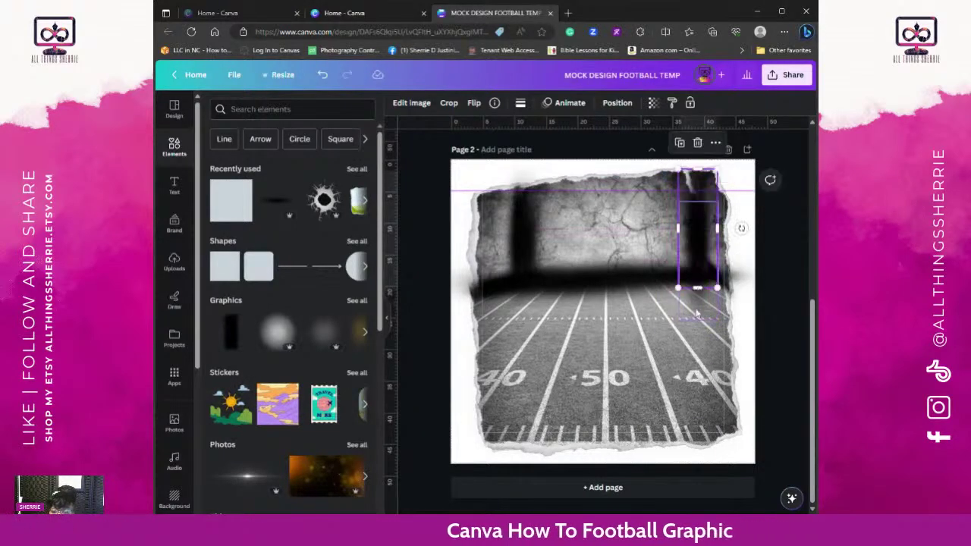
Step: Shorten the upright shadow over the wall's right torn strip, move it up to the wall's top edge and tilt it along the strip
mouse_move(697, 289)
mouse_down()
mouse_move(704, 267)
mouse_move(699, 308)
mouse_move(700, 283)
mouse_up()
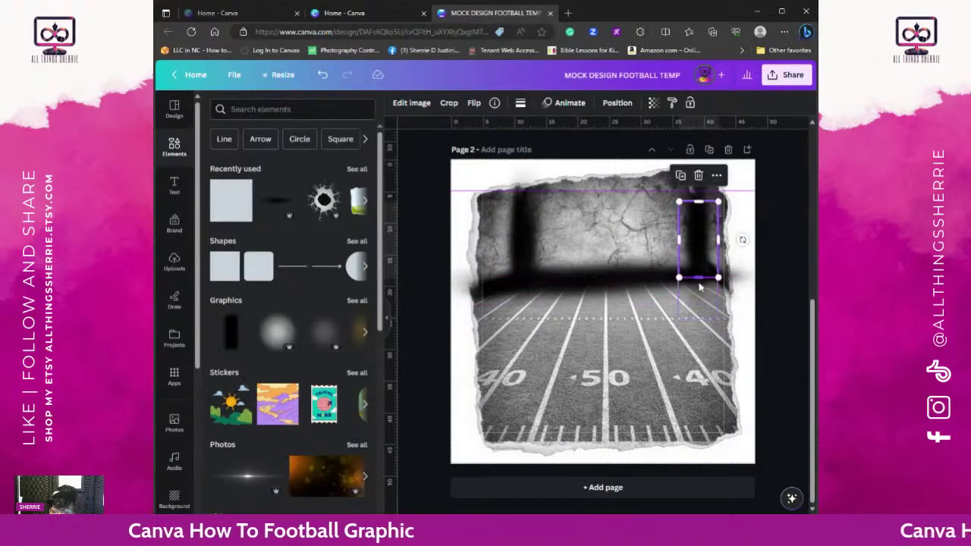
drag(698, 231, 695, 185)
click(793, 285)
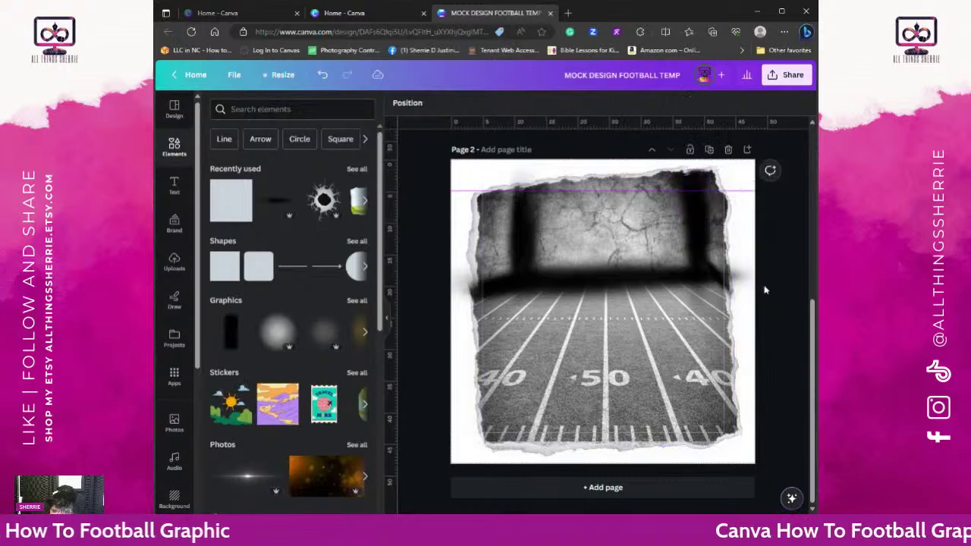
click(712, 240)
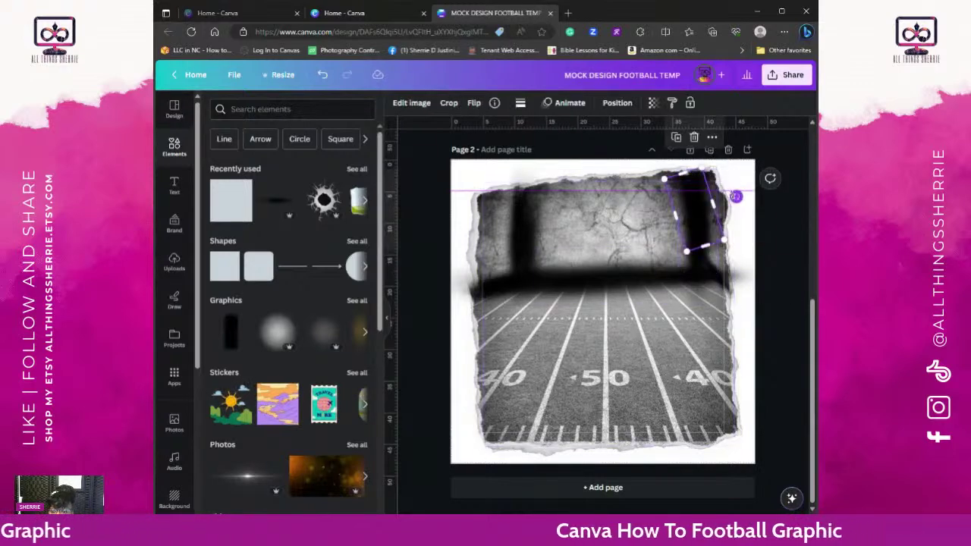
mouse_move(736, 197)
mouse_down()
mouse_move(728, 204)
mouse_move(737, 206)
mouse_up()
click(605, 419)
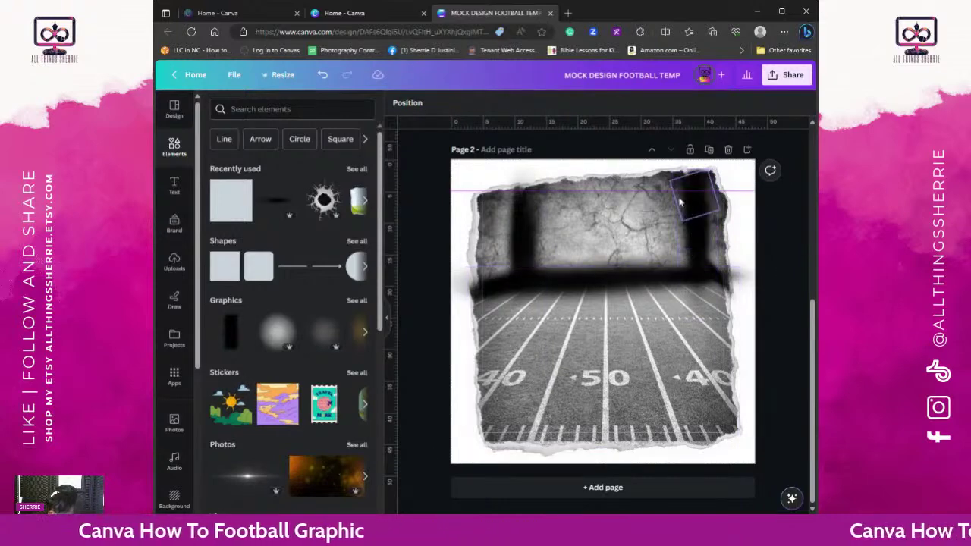
Step: Duplicate the horizontal seam shadow, offset the copy slightly lower and shorten its right end to the field's torn edge
click(613, 292)
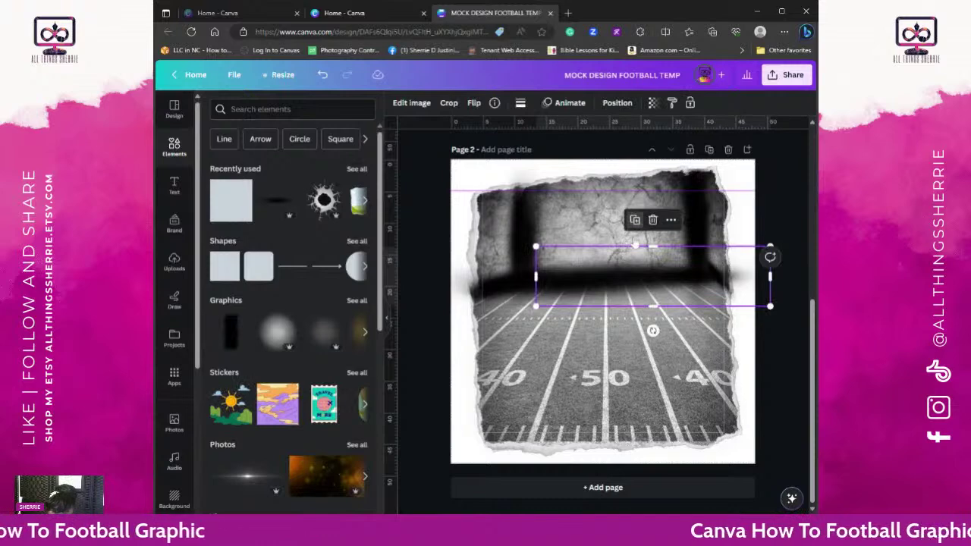
drag(649, 287, 671, 293)
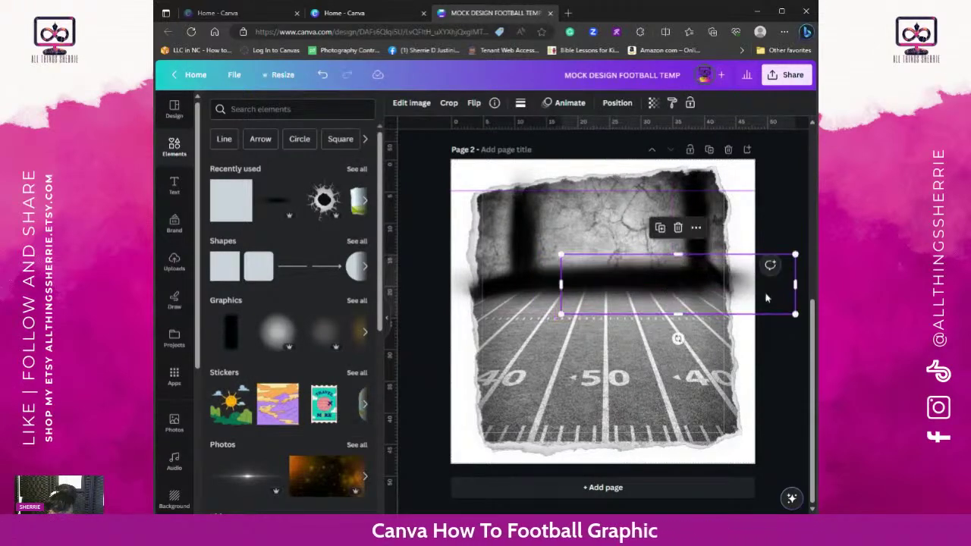
drag(795, 287, 727, 295)
Step: Place two copies of the narrowed shadow along the seam's left half, trimming the leftmost one to the field's torn left edge
click(629, 231)
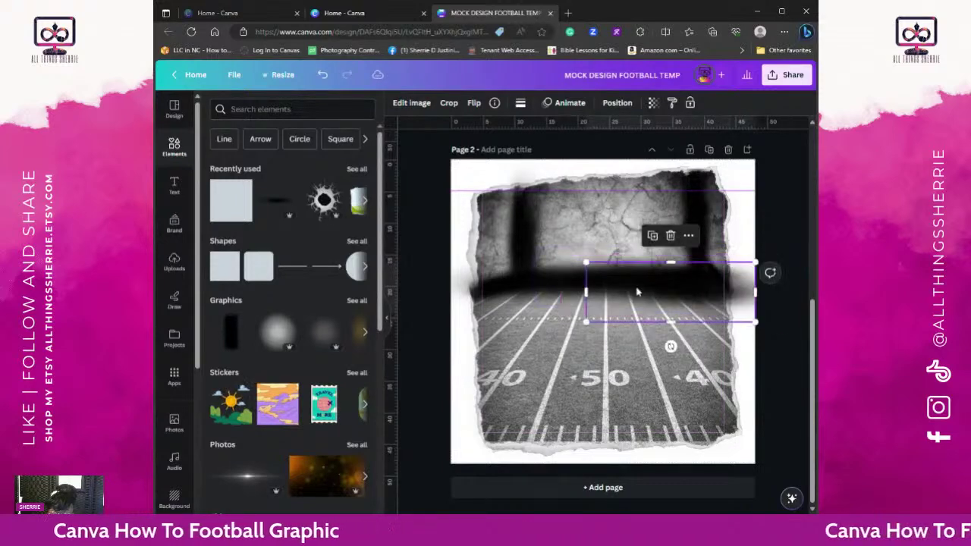
drag(635, 284, 544, 286)
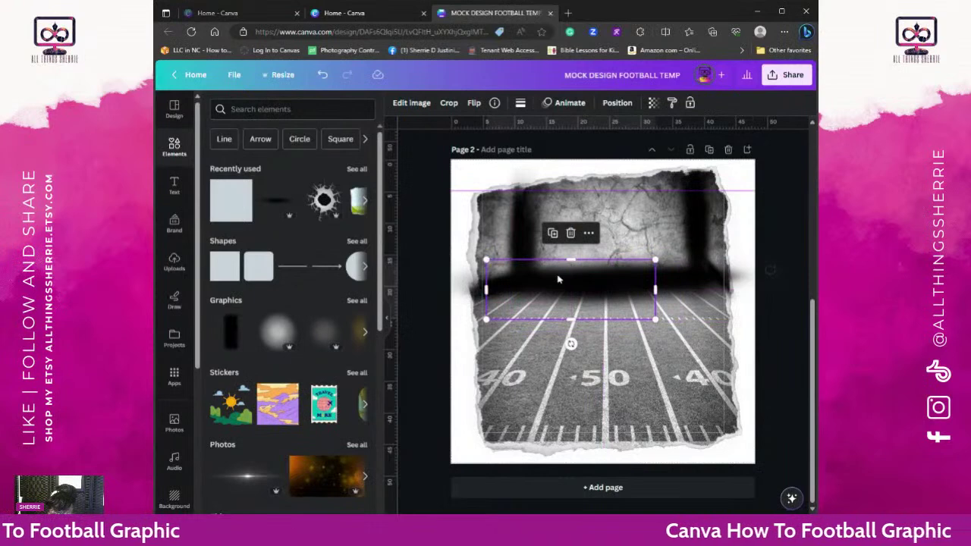
drag(637, 289, 562, 294)
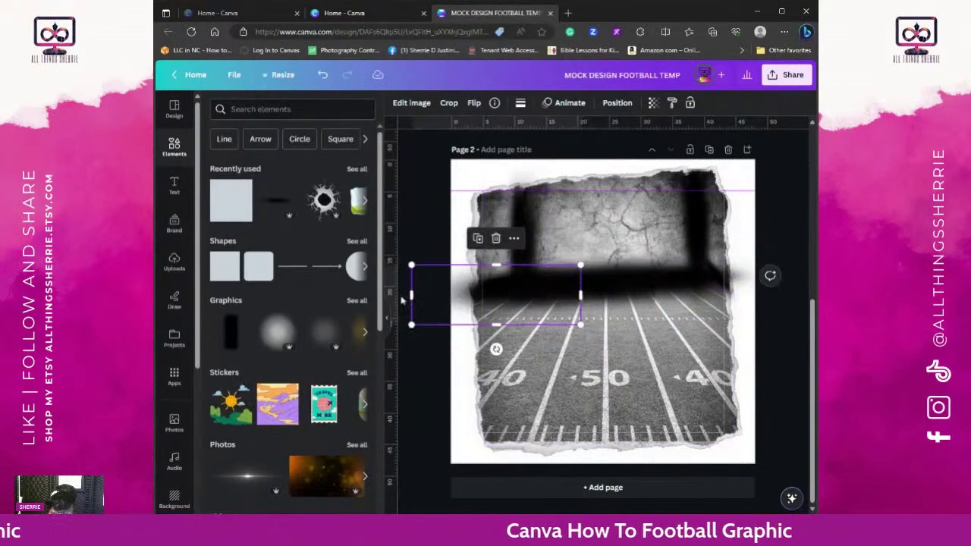
drag(414, 292, 468, 295)
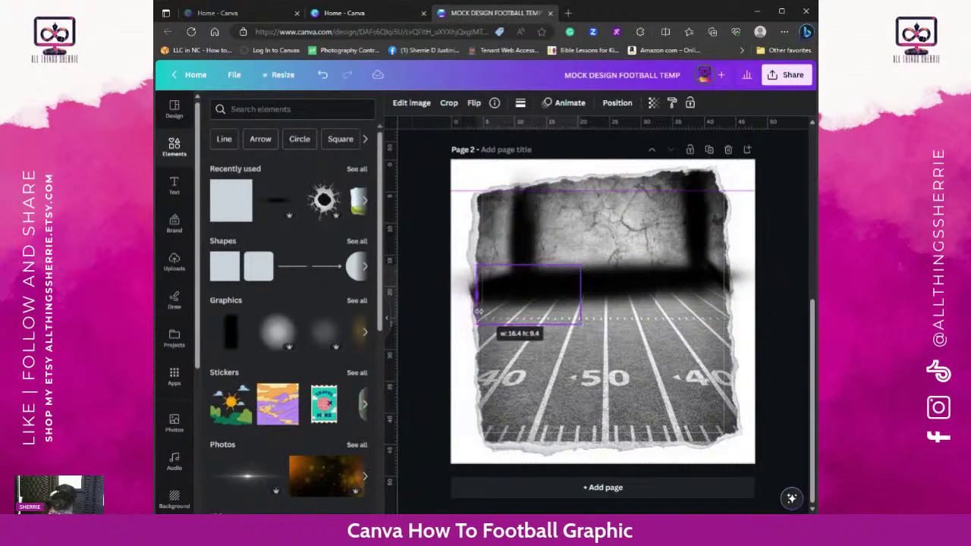
drag(481, 311, 483, 312)
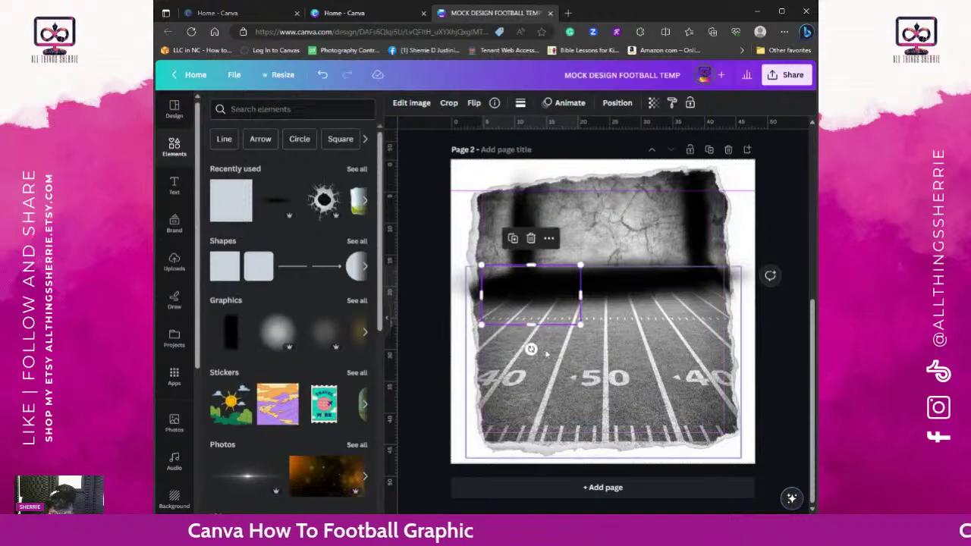
click(588, 354)
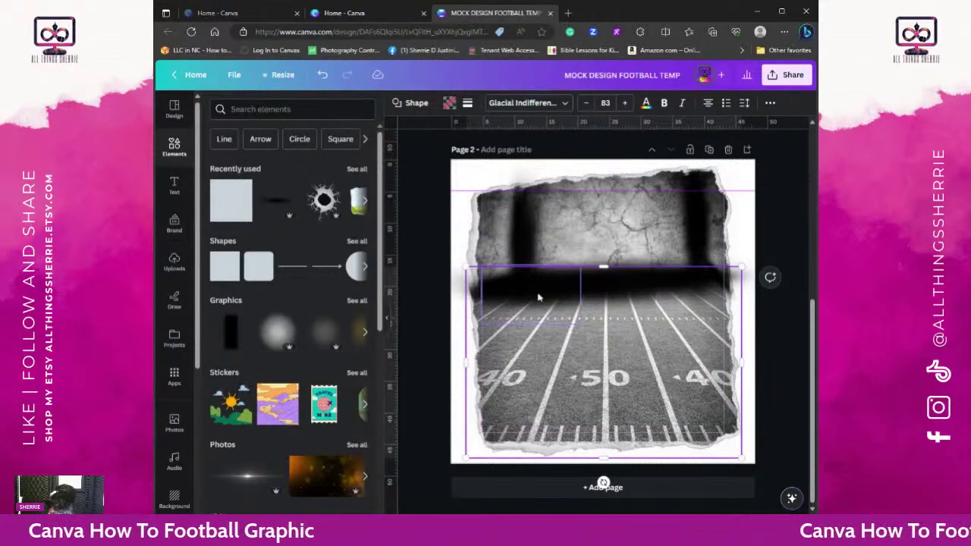
Step: Stretch the centre-left seam shadow rightward to the field's right torn edge and deselect it
click(607, 307)
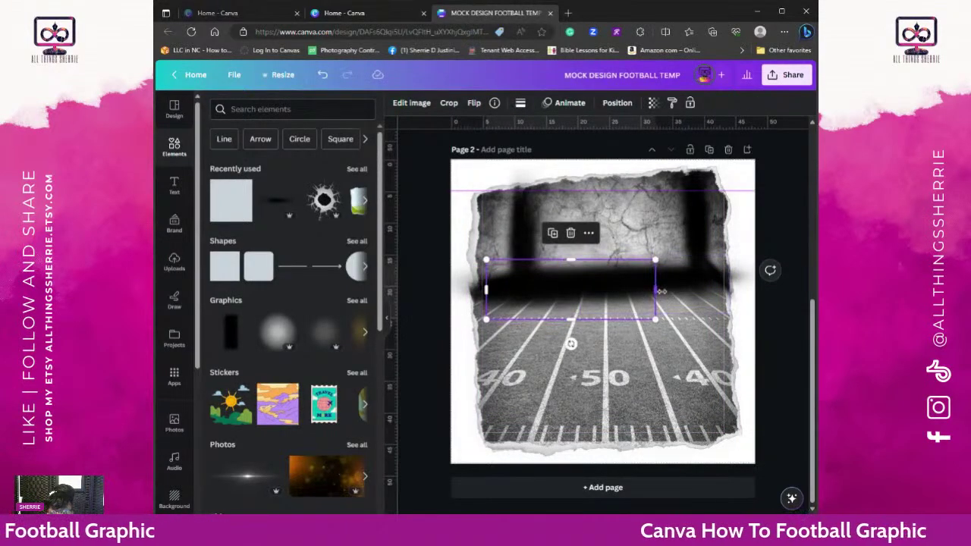
drag(655, 290, 721, 294)
click(783, 313)
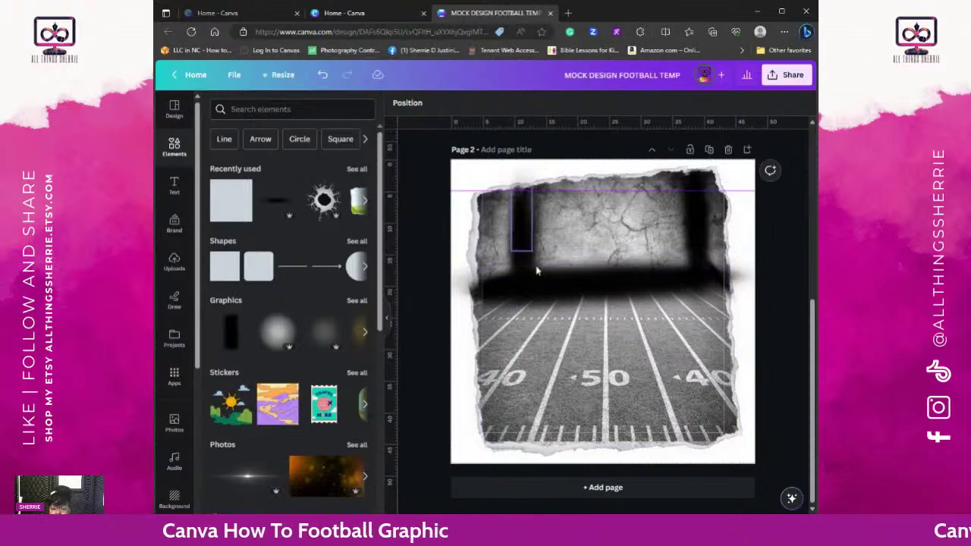
Step: Compare the shaded wall and field on page 2 with the finished graphic on page 1
click(615, 353)
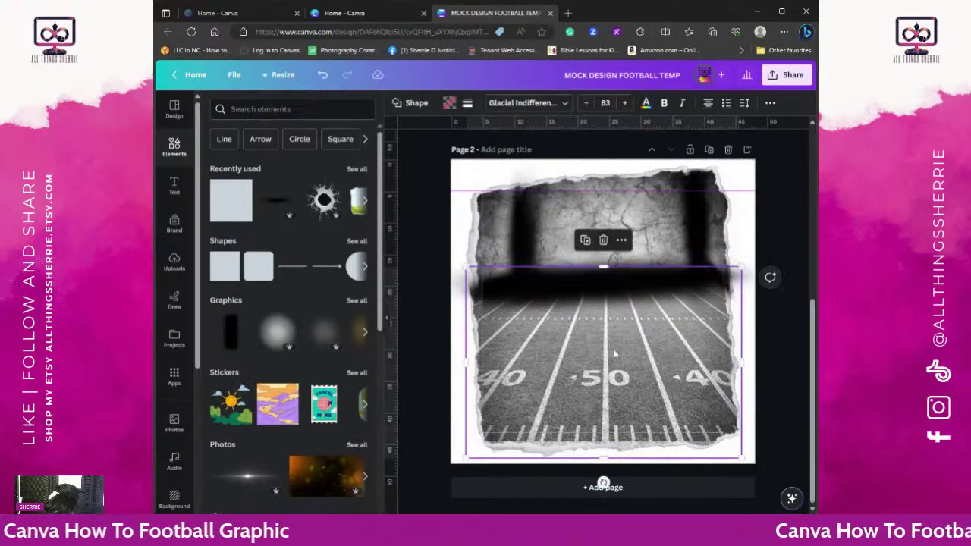
click(774, 336)
scroll(759, 334, up, 5)
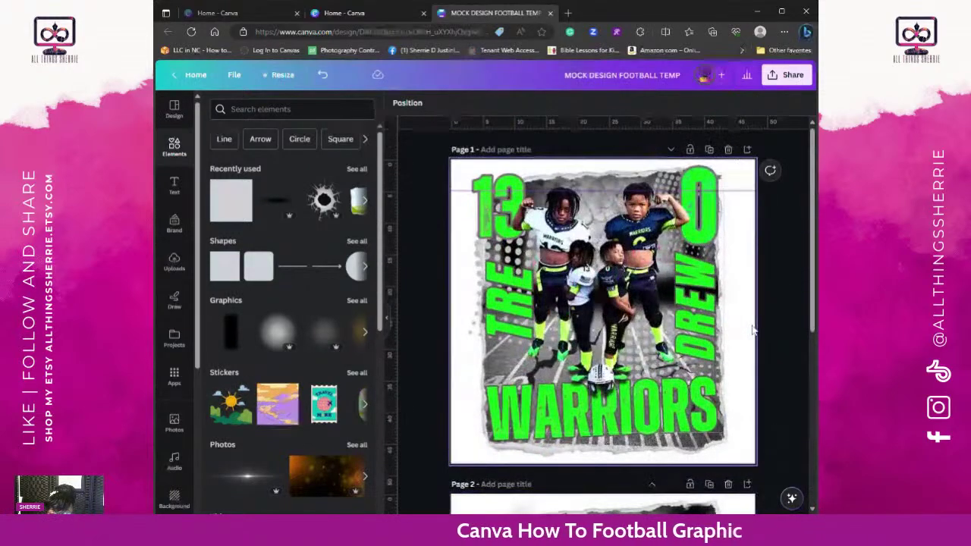
scroll(753, 330, down, 5)
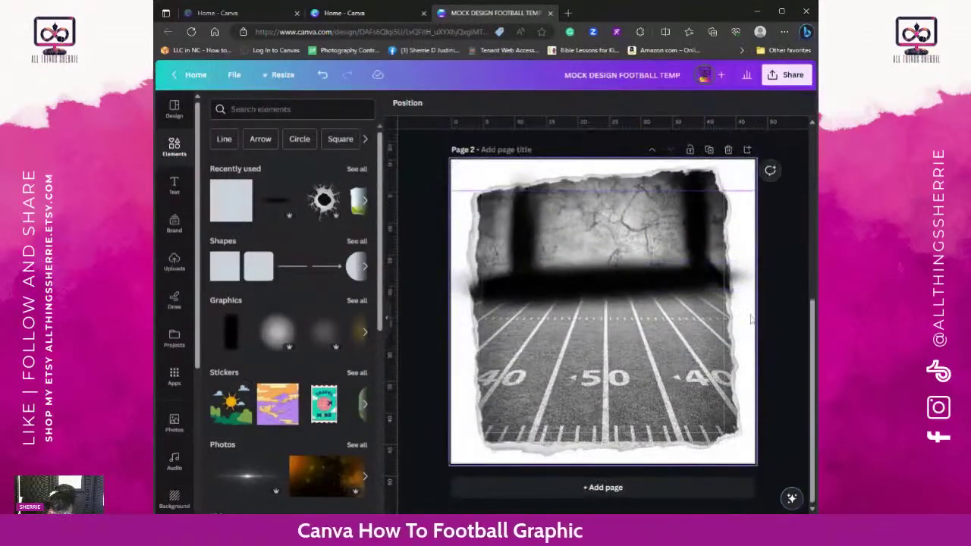
scroll(752, 319, up, 5)
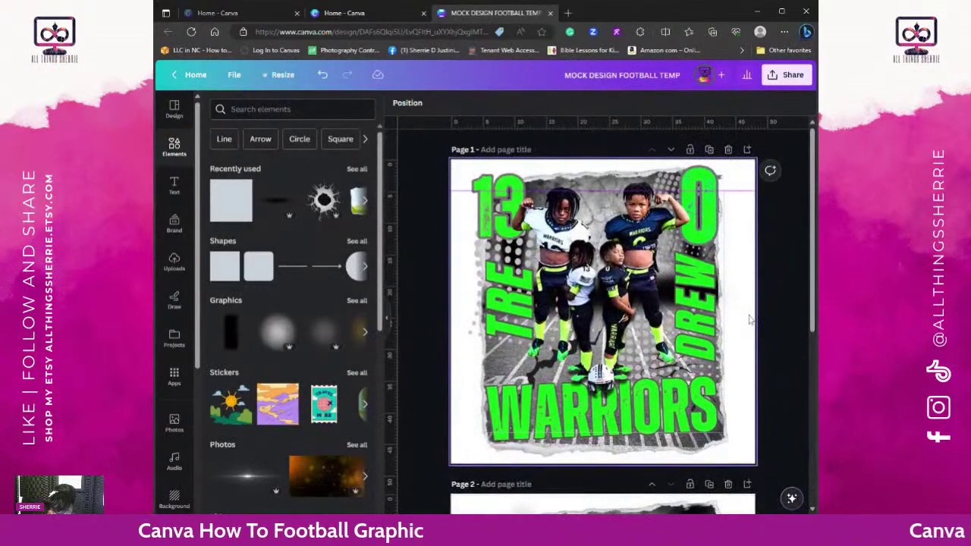
scroll(749, 320, down, 5)
Step: Place a copy of the short left seam shadow slightly lower over the middle of the seam
click(567, 290)
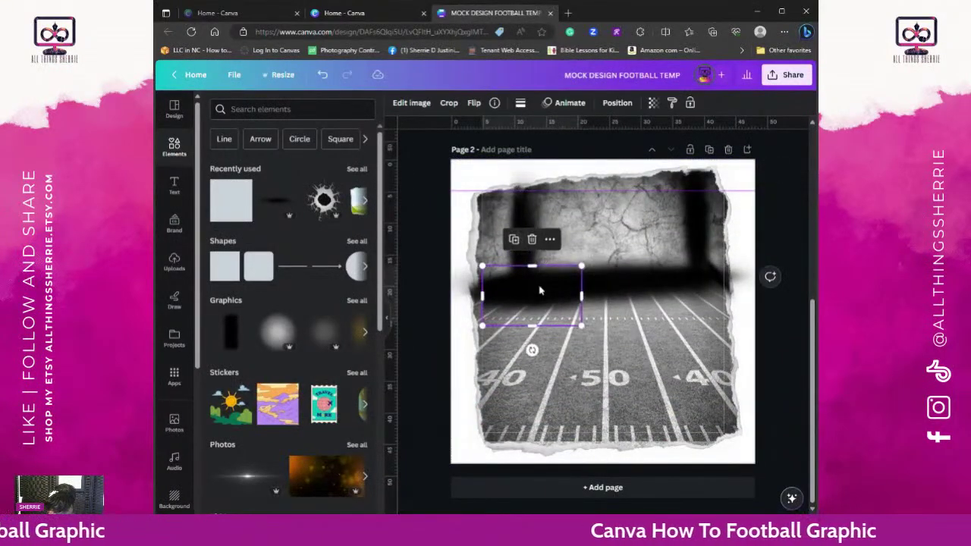
drag(549, 276, 548, 312)
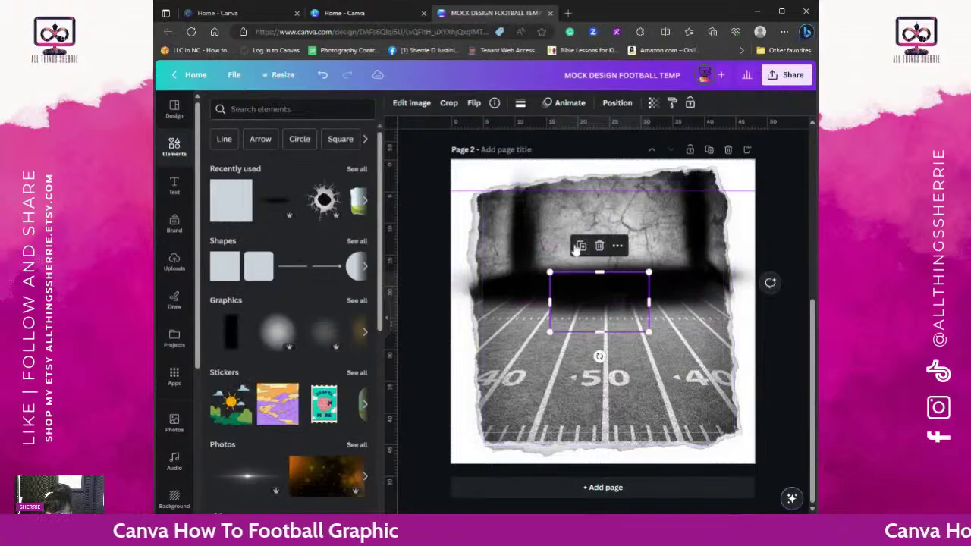